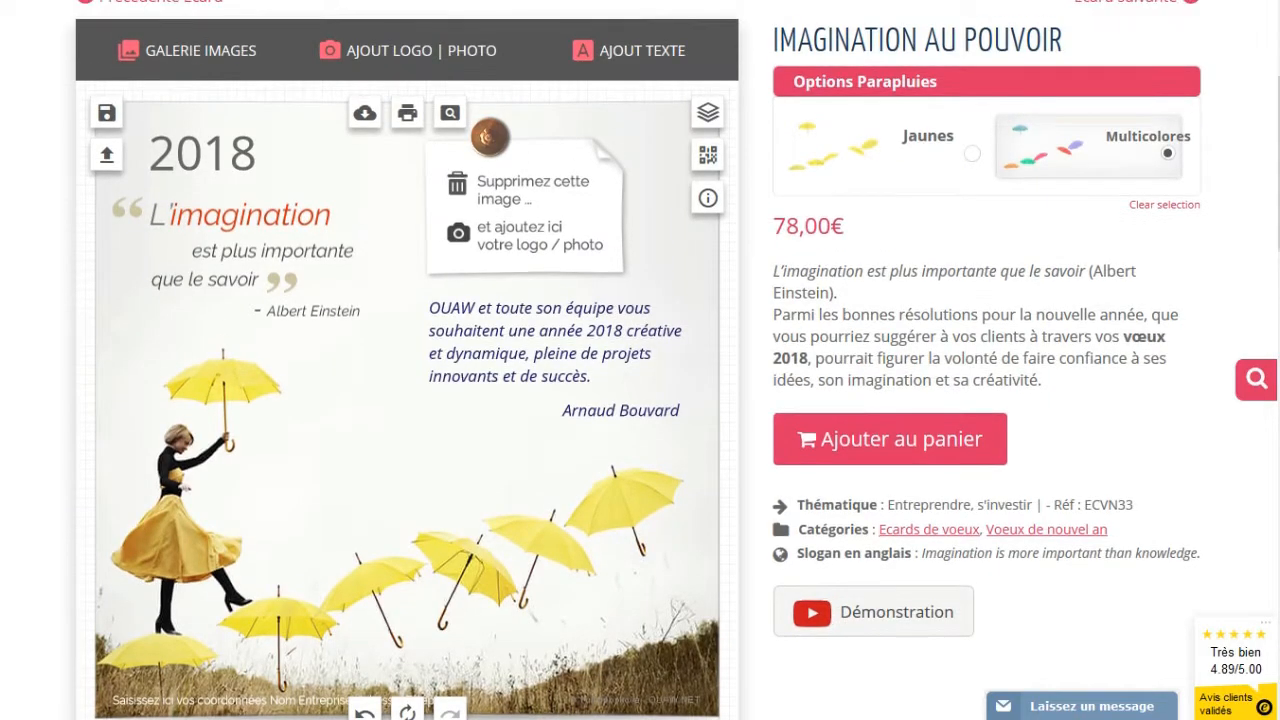
Ask to reset the whole card to its original template
click(407, 712)
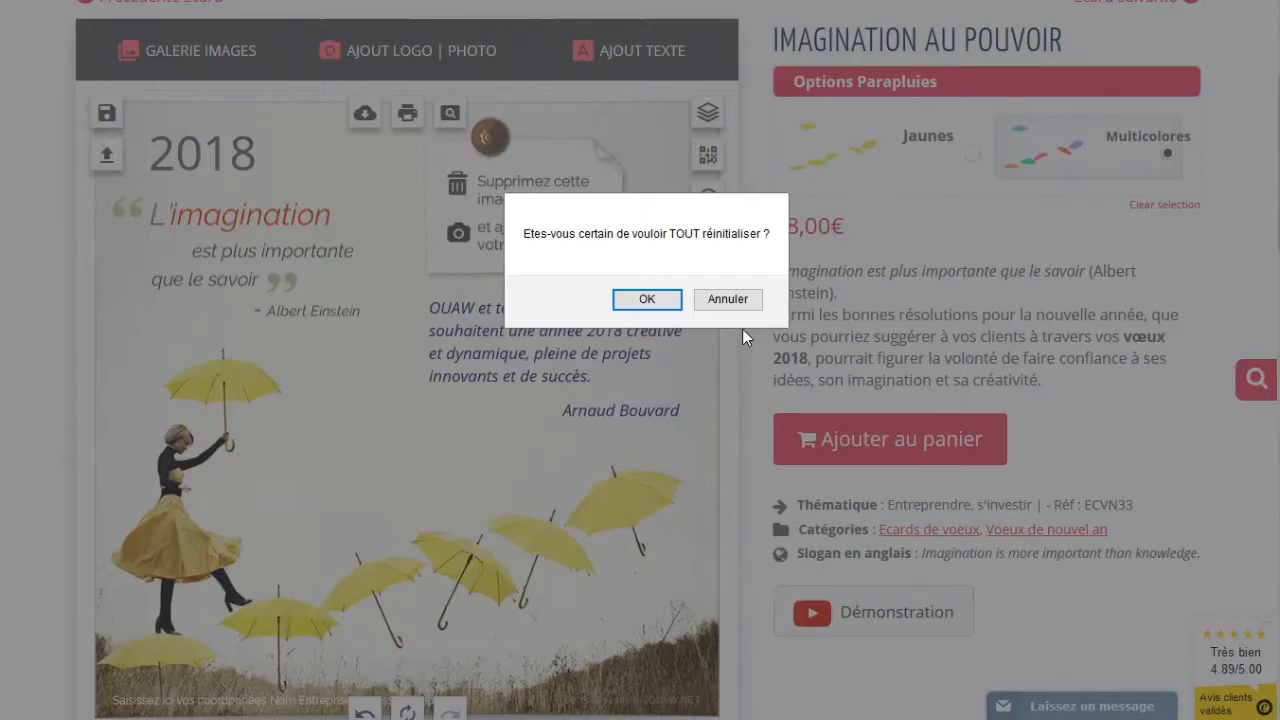
Confirm resetting the entire card to its original template
click(670, 300)
click(563, 374)
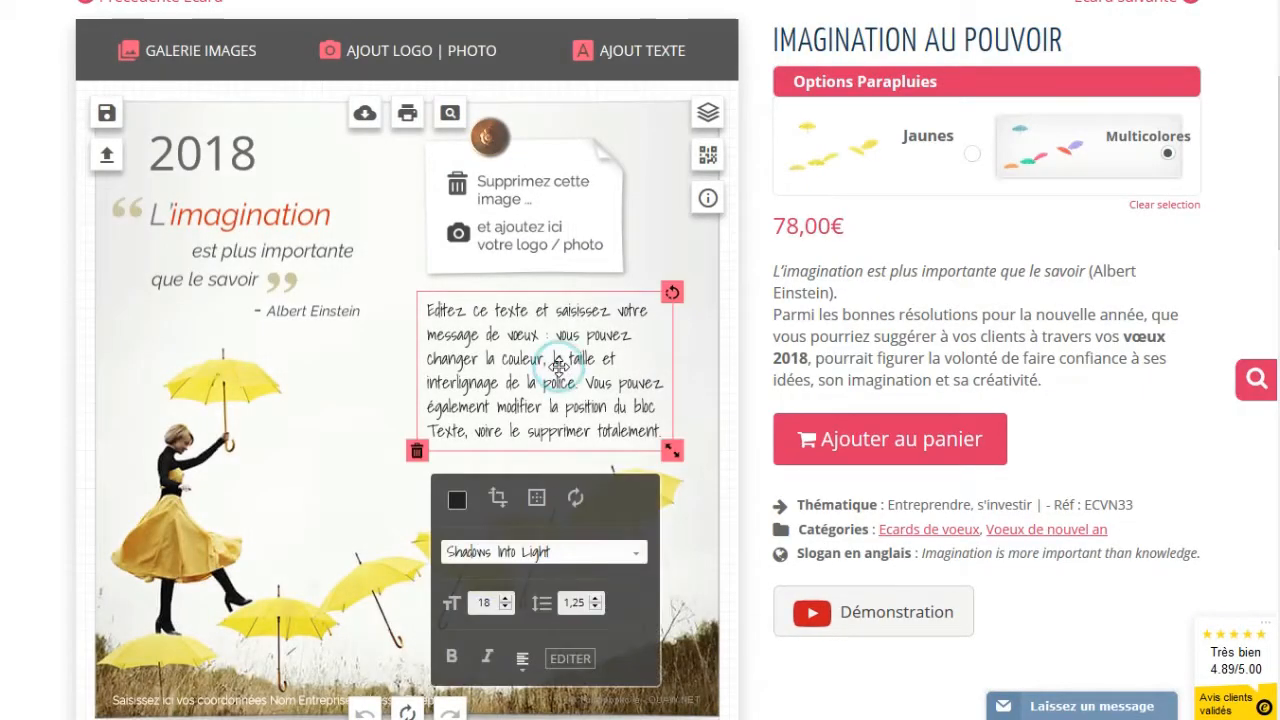
click(491, 377)
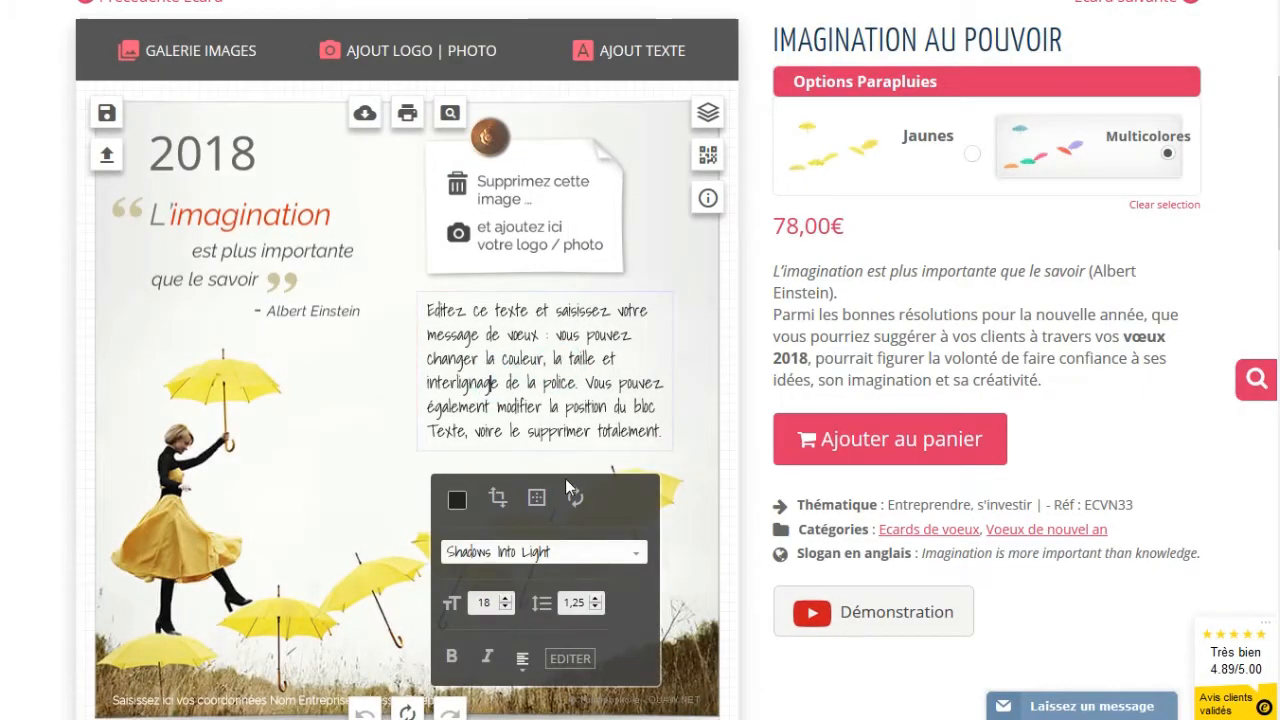
click(378, 448)
Nudge the message block slightly down and right, then select its placeholder text
click(449, 424)
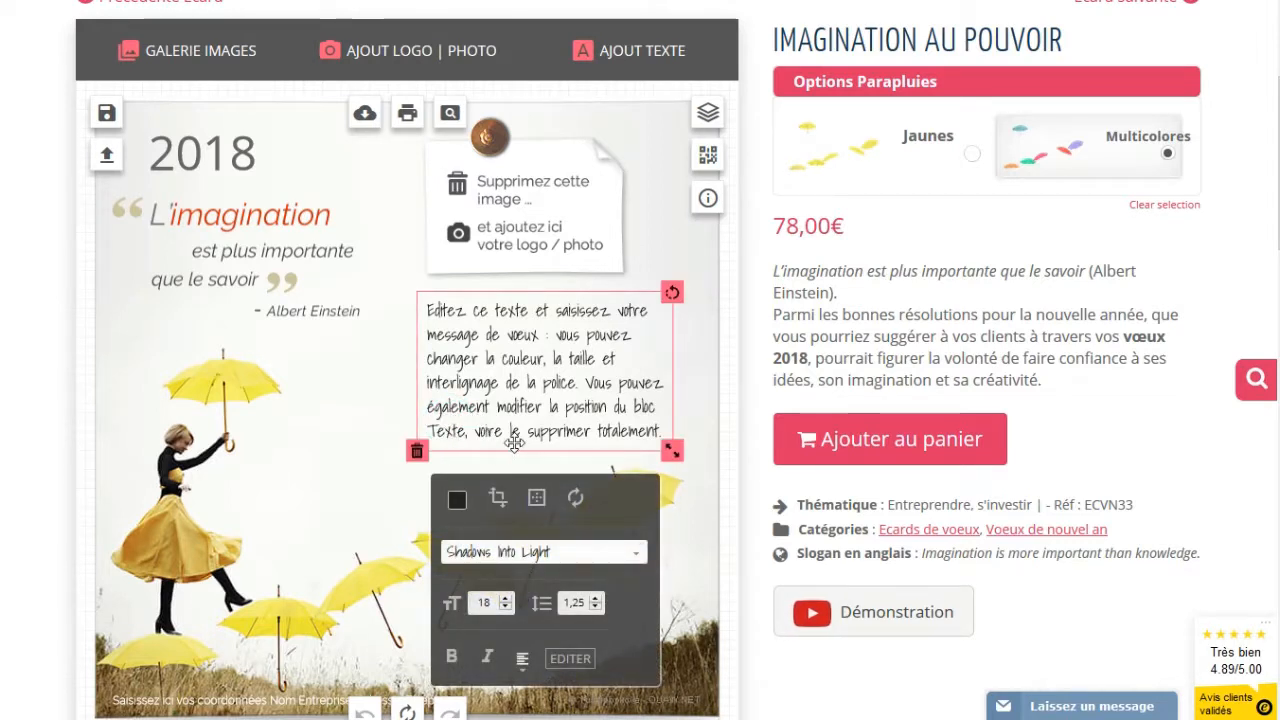
drag(488, 418, 492, 423)
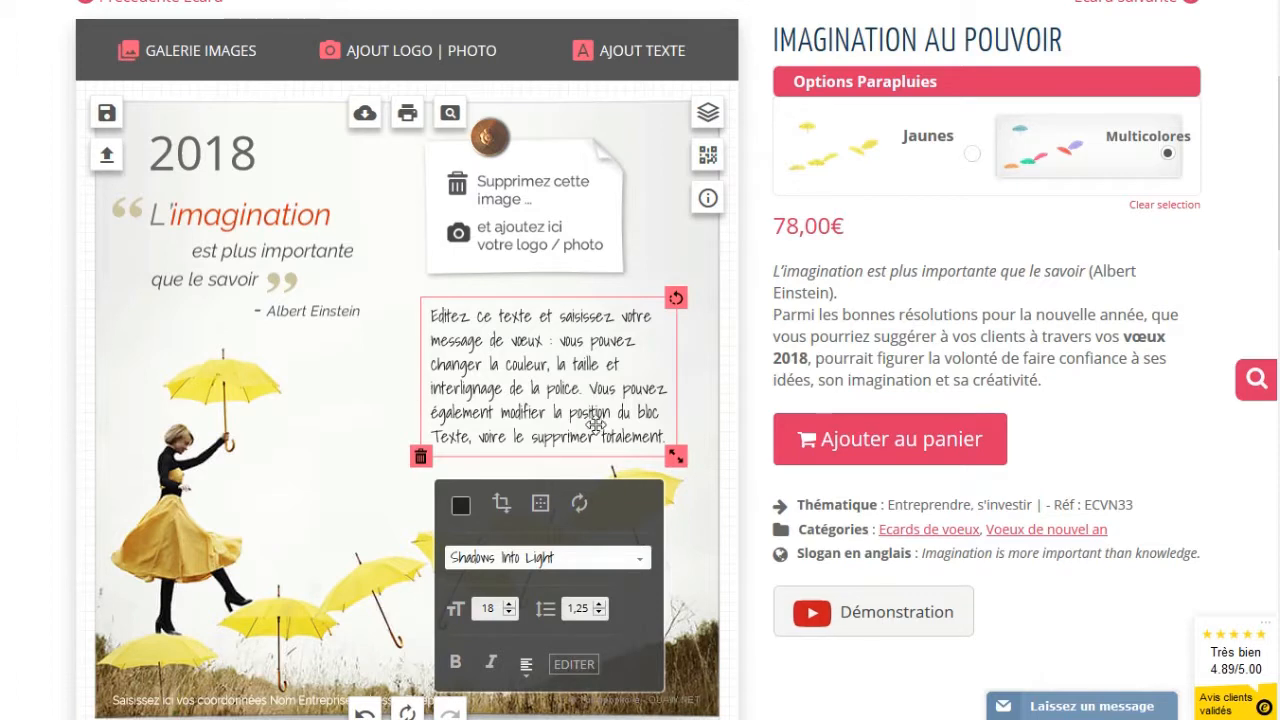
click(616, 432)
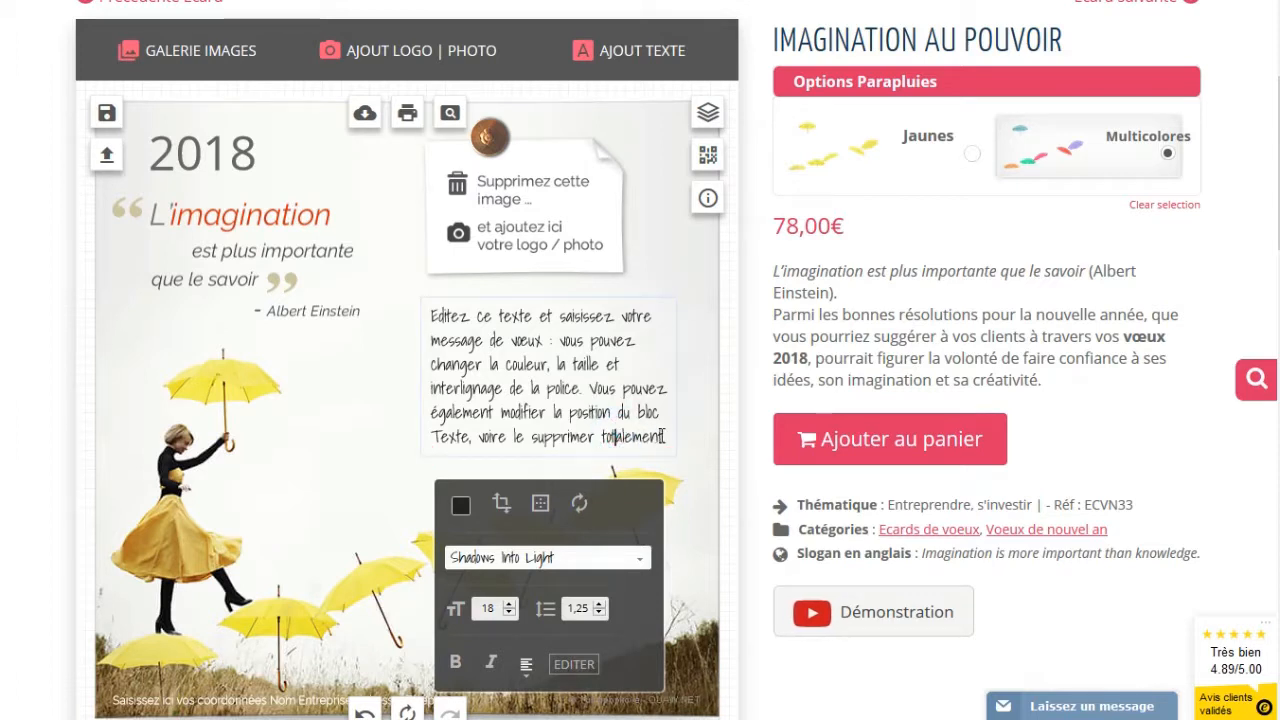
drag(665, 436, 435, 320)
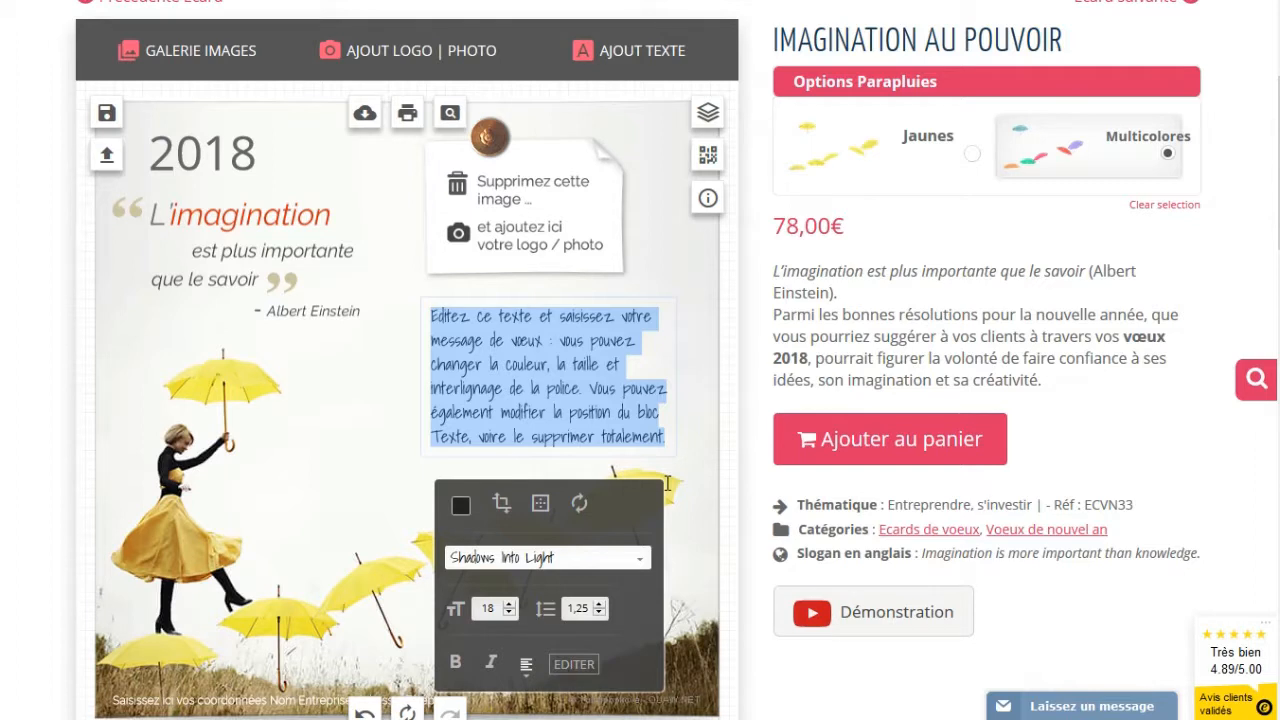
Write 'je vous souhaite une belle année 2018' and 'pleine de projets, de satisfactions et de bonheurs.' on two lines
text(je vous souh)
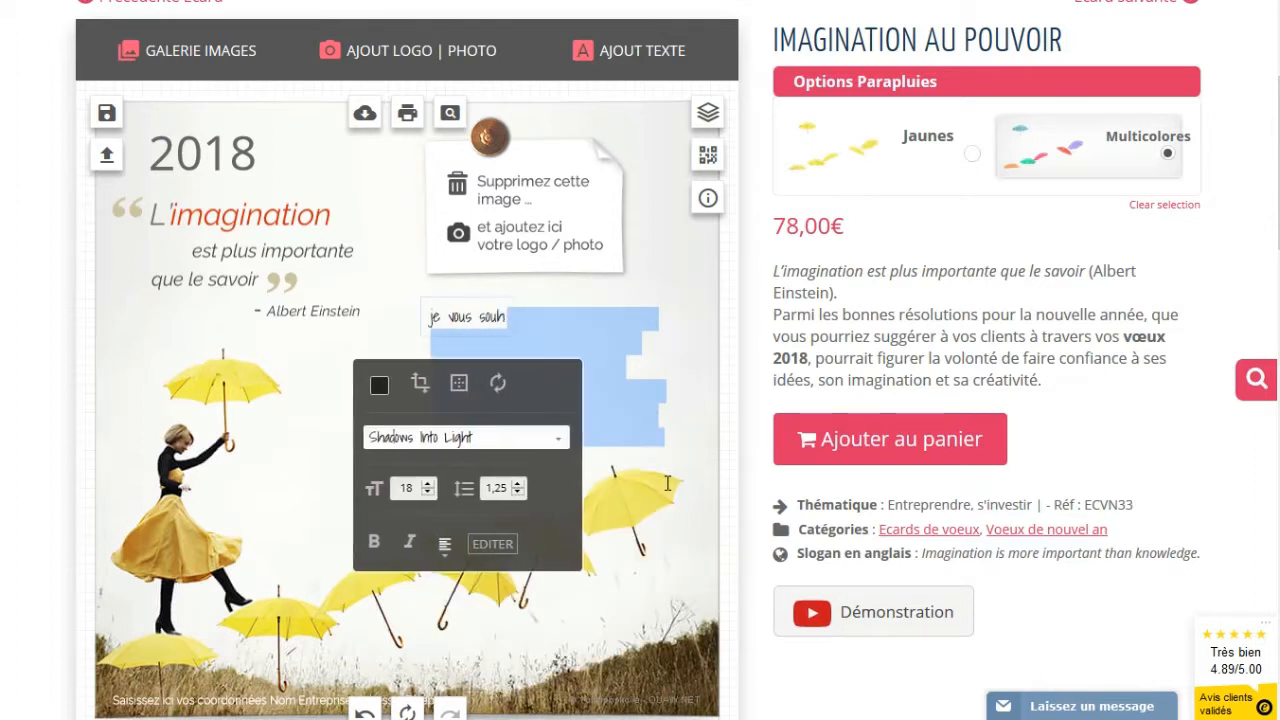
text(aite)
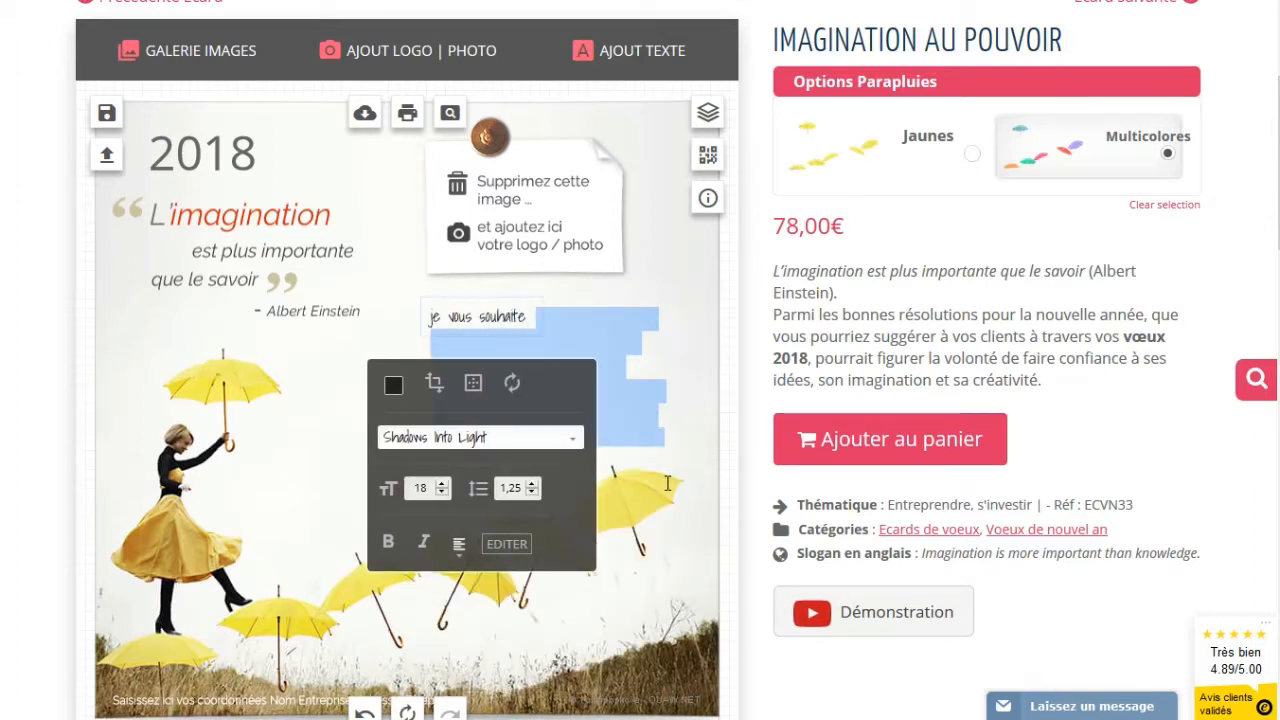
text( une belle ann)
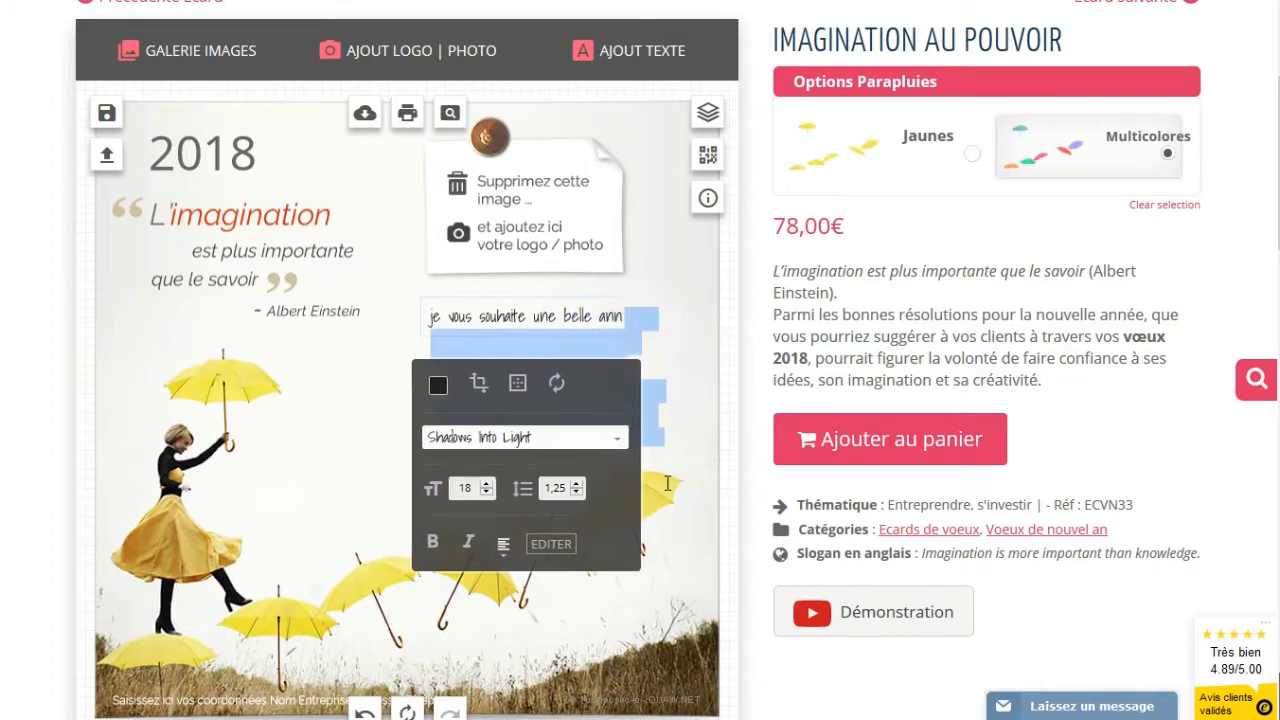
text(ée 2018)
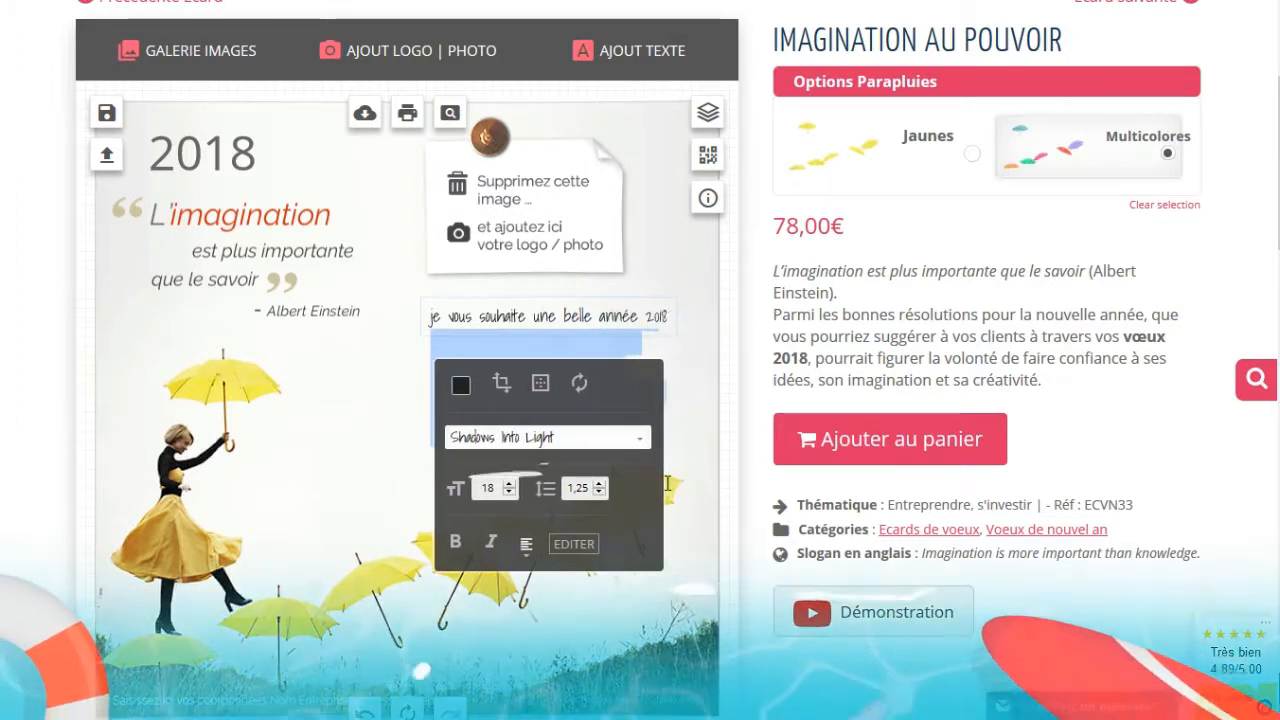
key(Return)
text(plei)
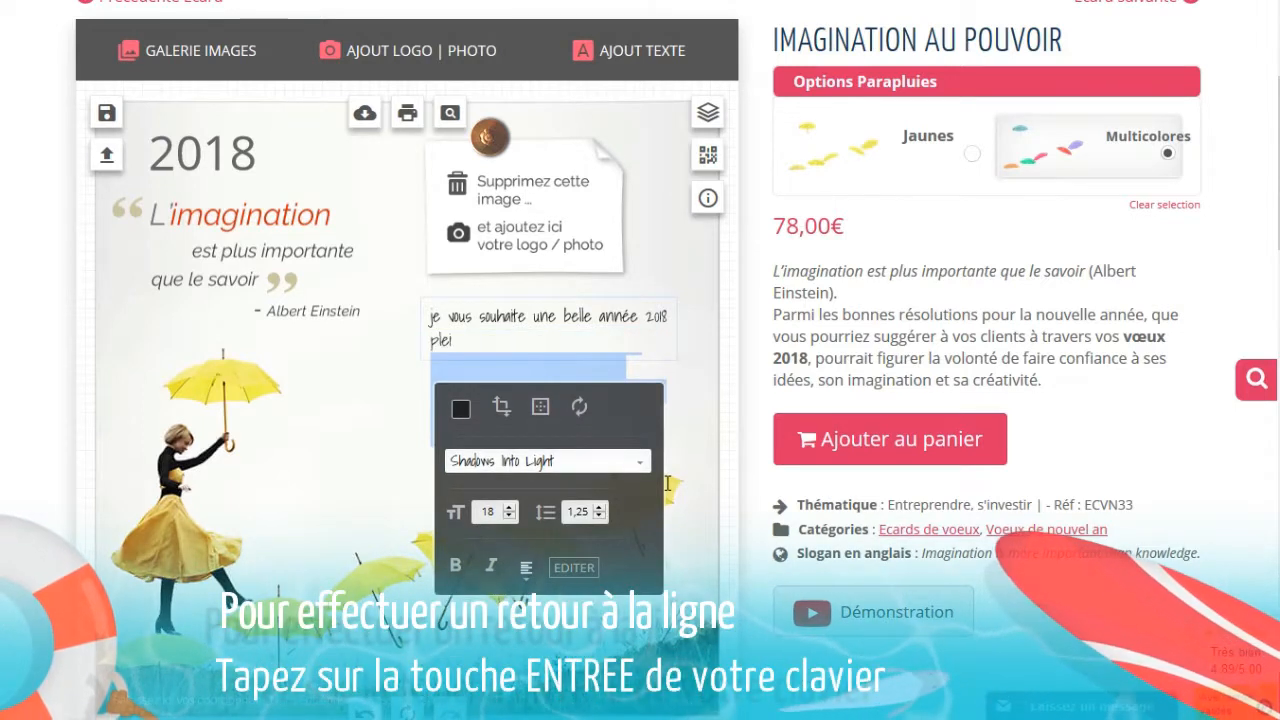
text(ne de projet)
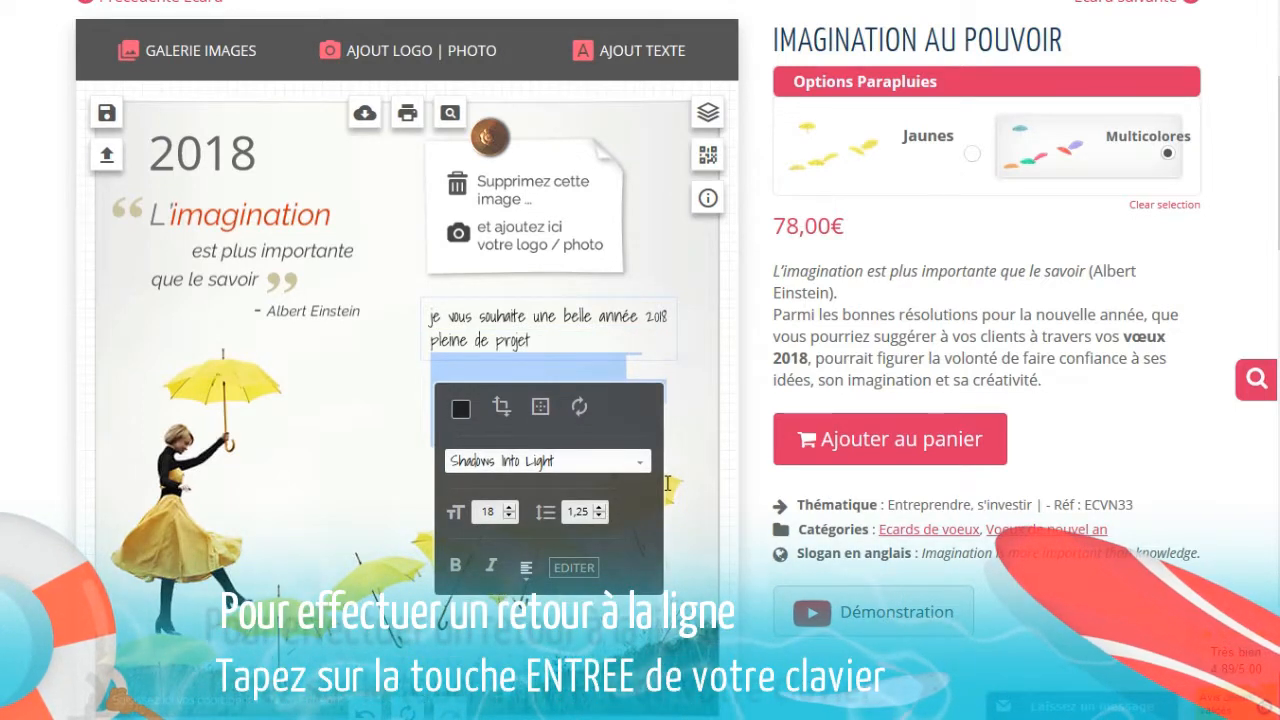
text(s, de s)
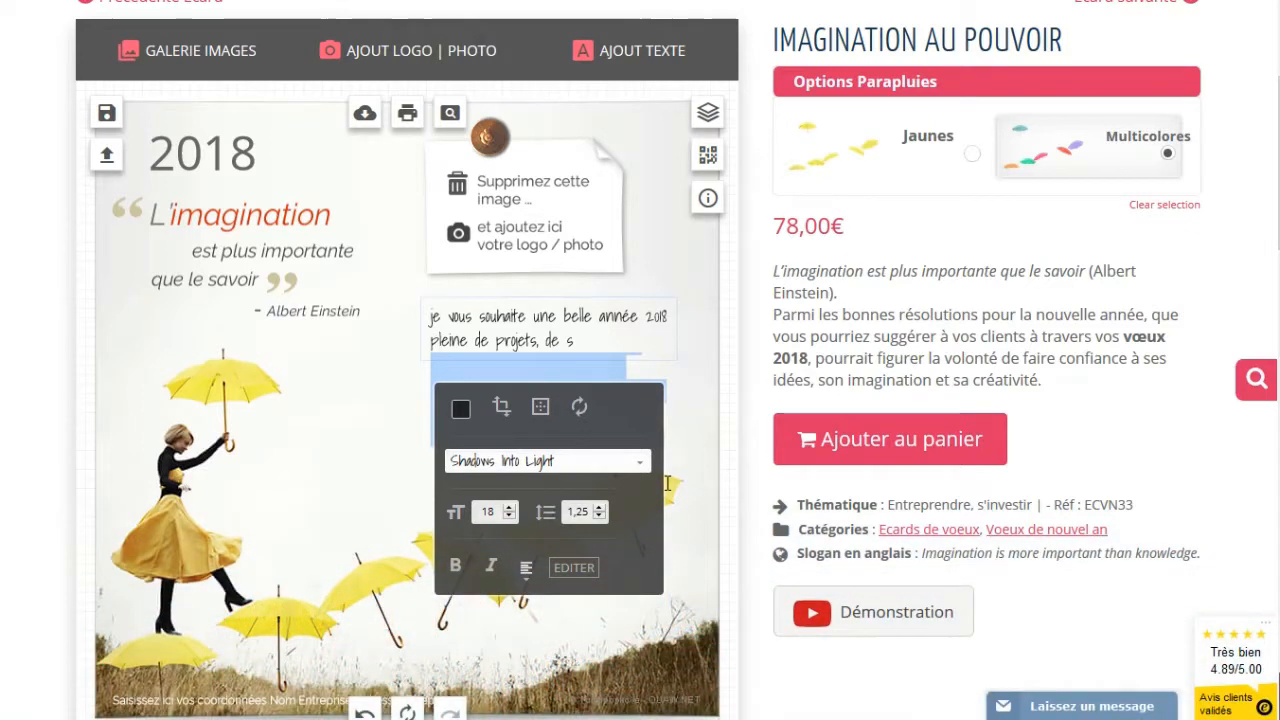
text(atisfactions et de)
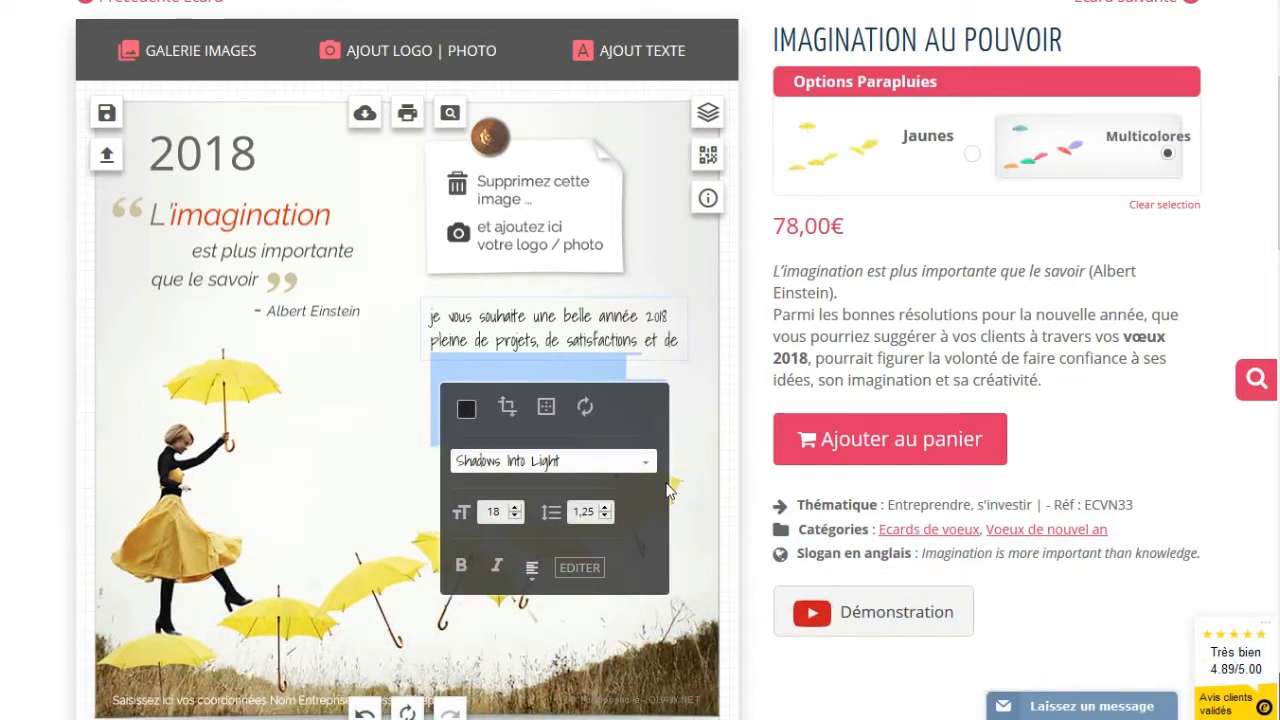
text( bonheurs.)
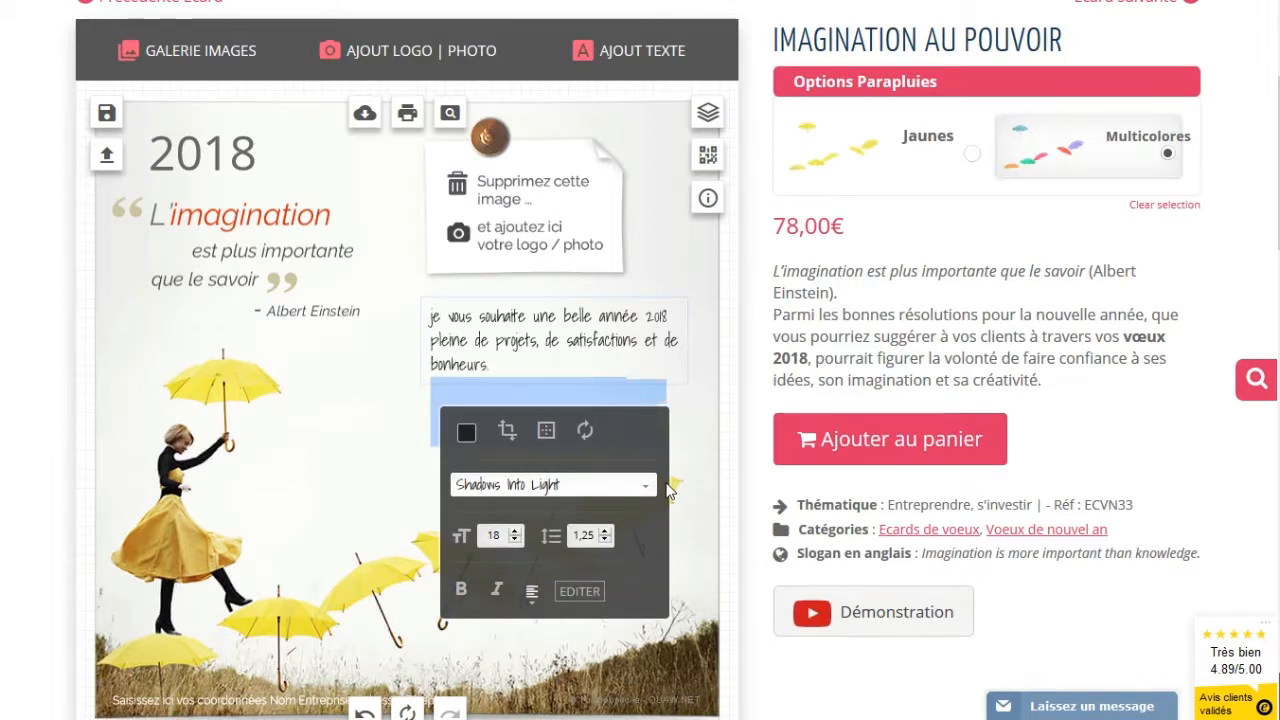
click(369, 434)
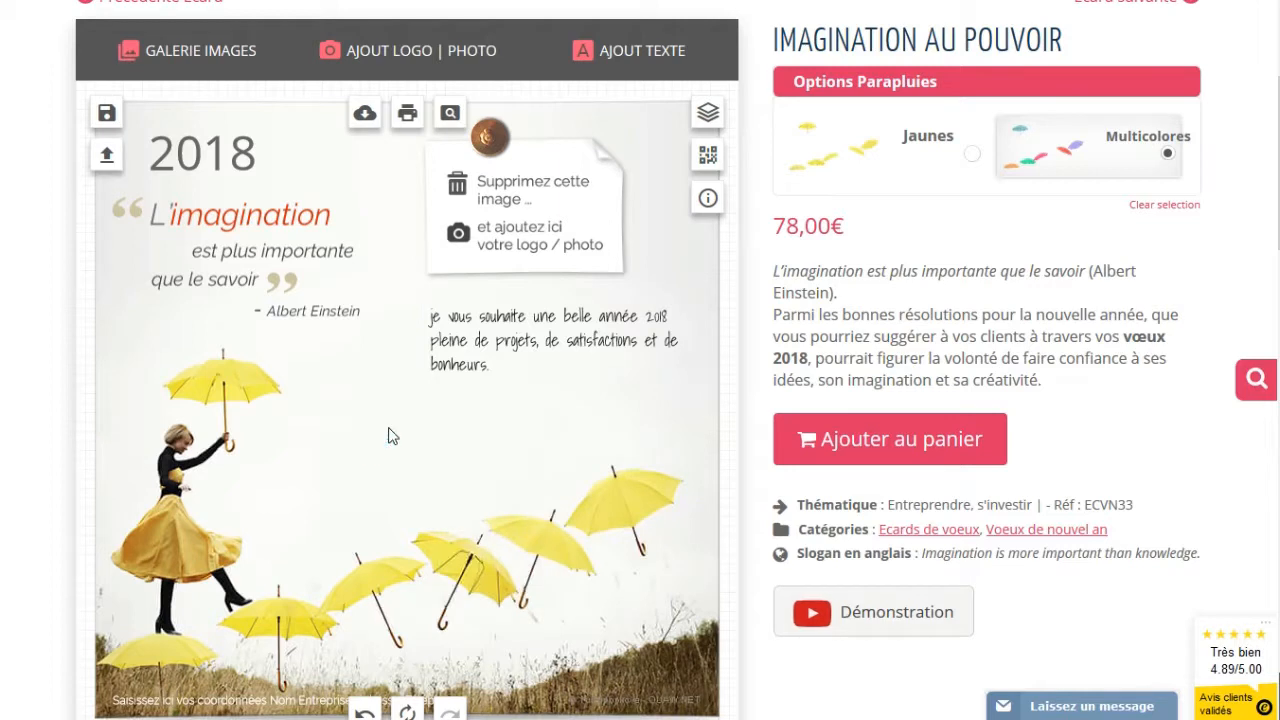
Select the second example message, the [Entreprise] team wish, under Exemples de messages
scroll(390, 433, down, 1)
scroll(390, 433, down, 2)
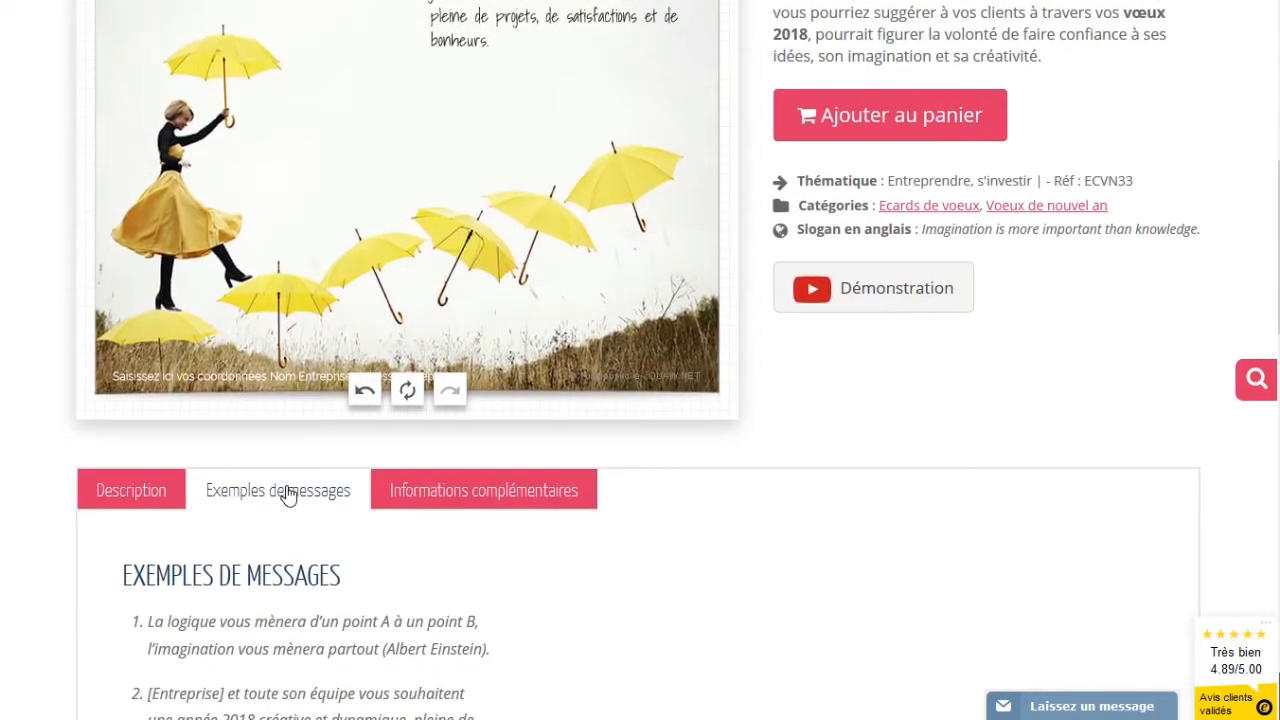
scroll(288, 494, down, 3)
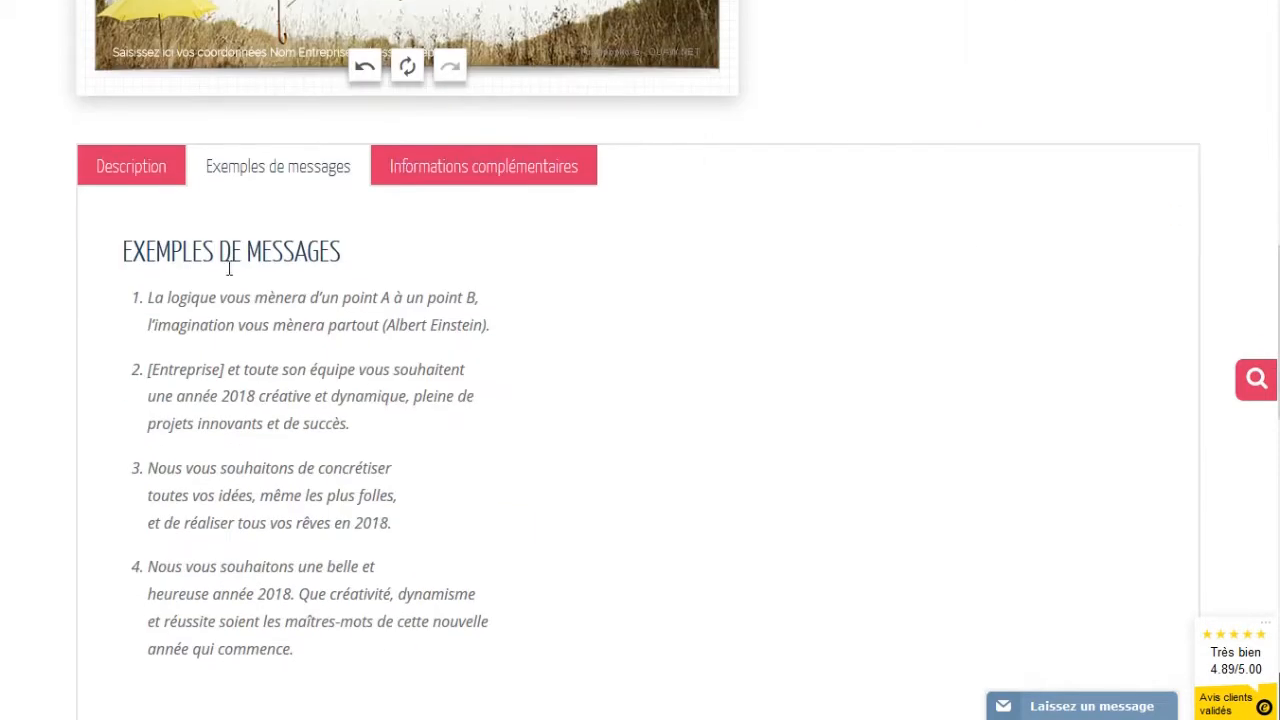
click(139, 162)
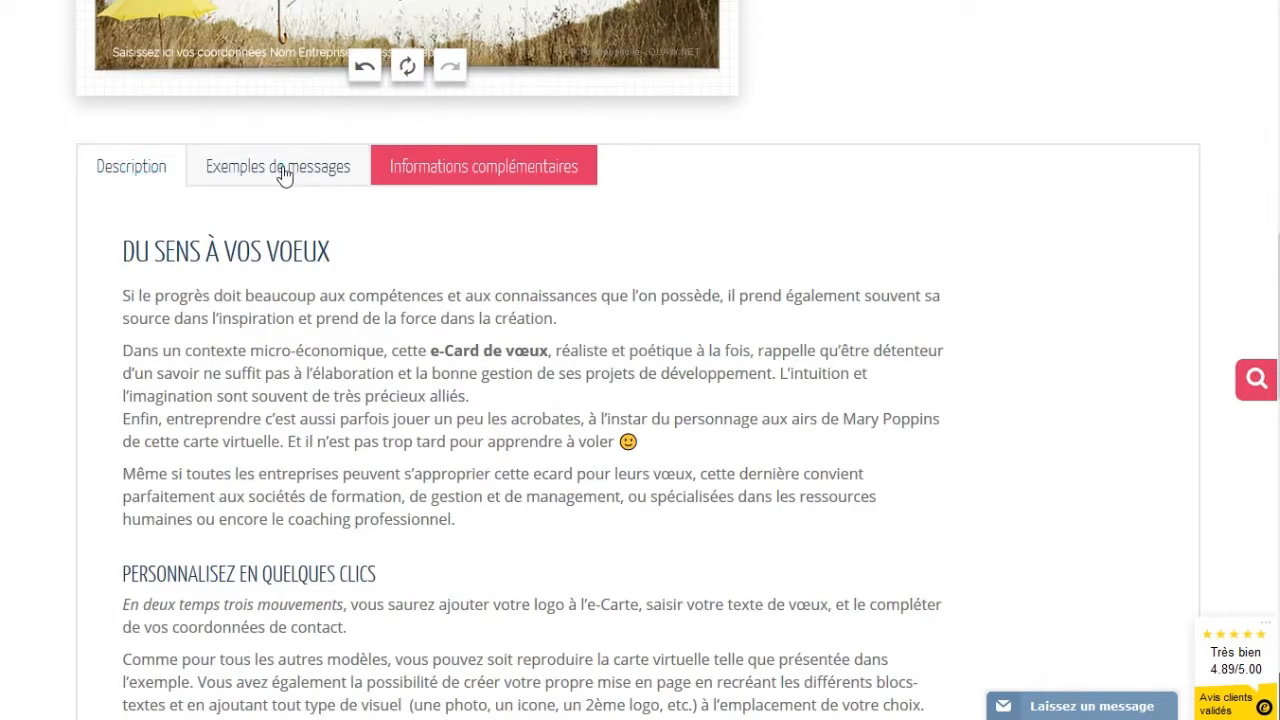
click(284, 172)
scroll(463, 540, down, 1)
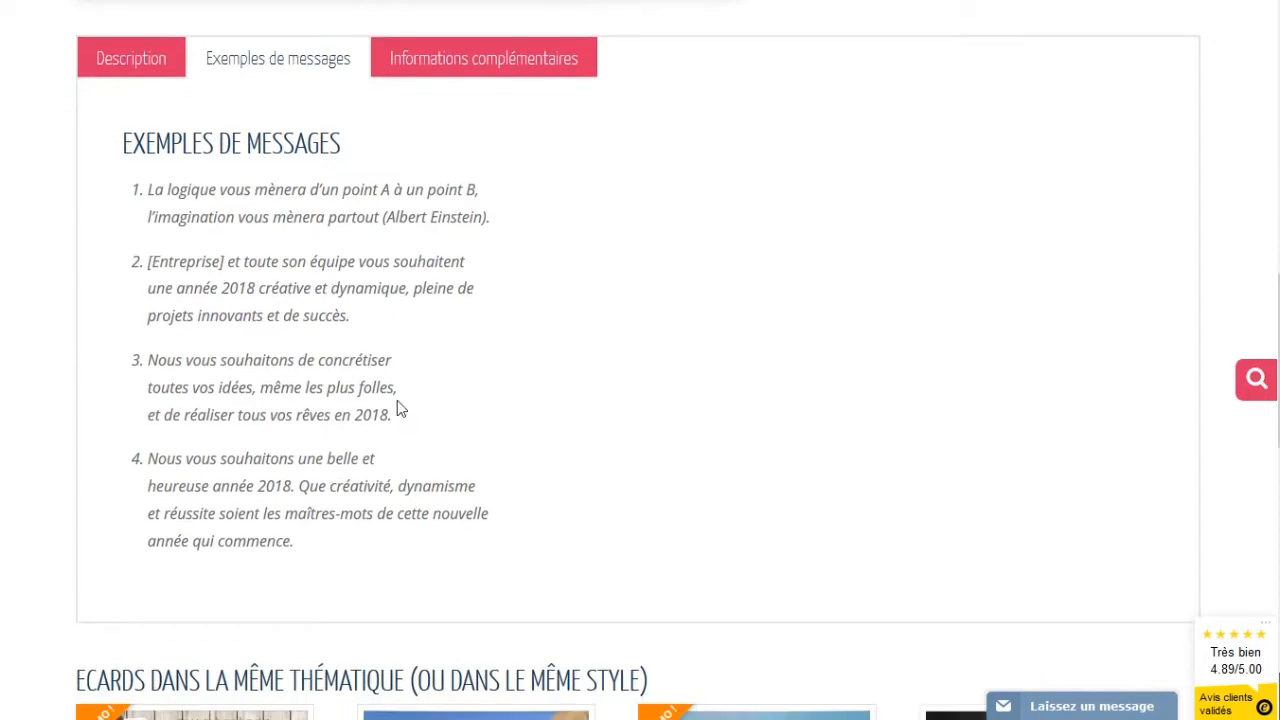
drag(352, 318, 147, 274)
key(ctrl+c)
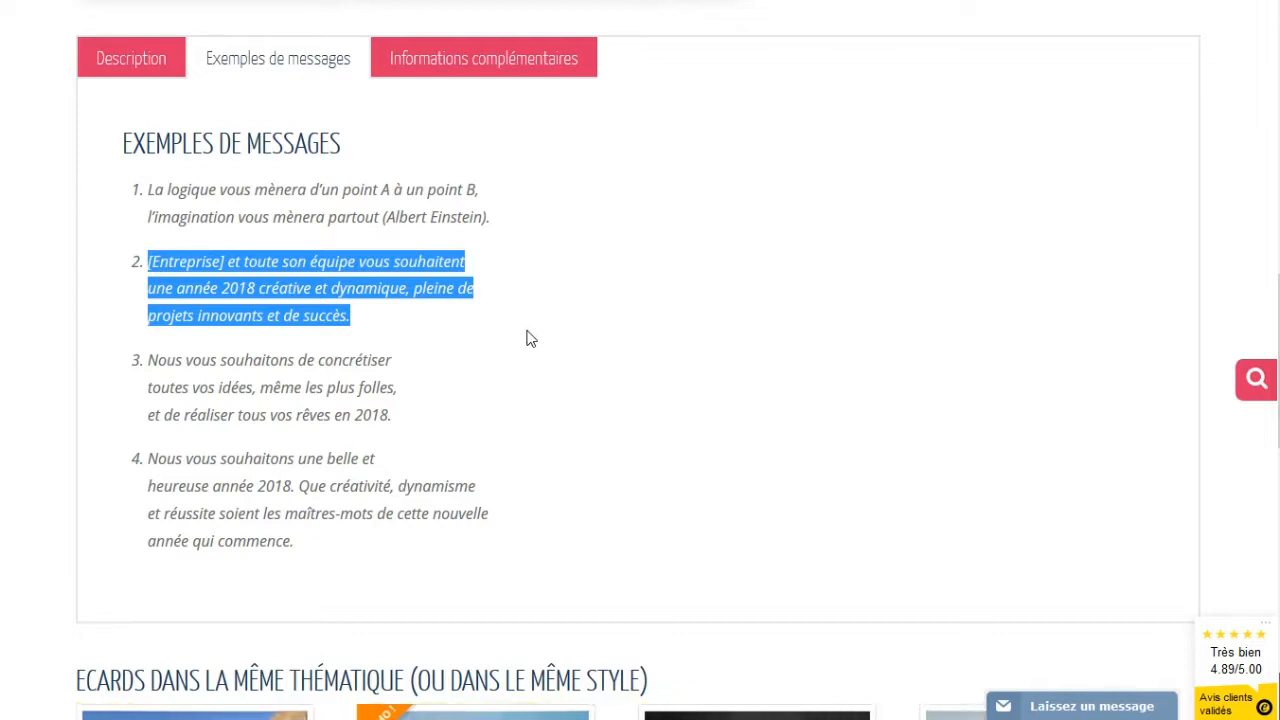
Select all of the card's current wish text
scroll(530, 339, up, 8)
click(481, 464)
click(481, 464)
drag(490, 472, 418, 424)
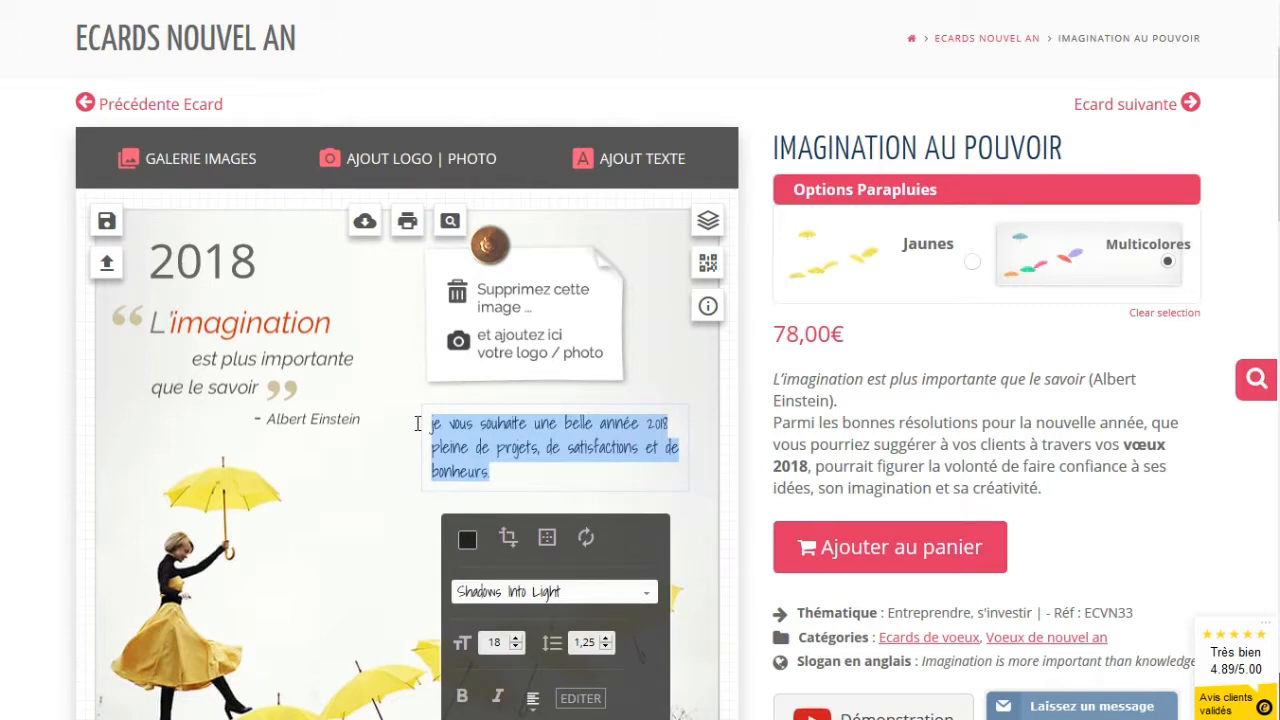
Paste the [Entreprise] example message over the card's wish text
key(ctrl+v)
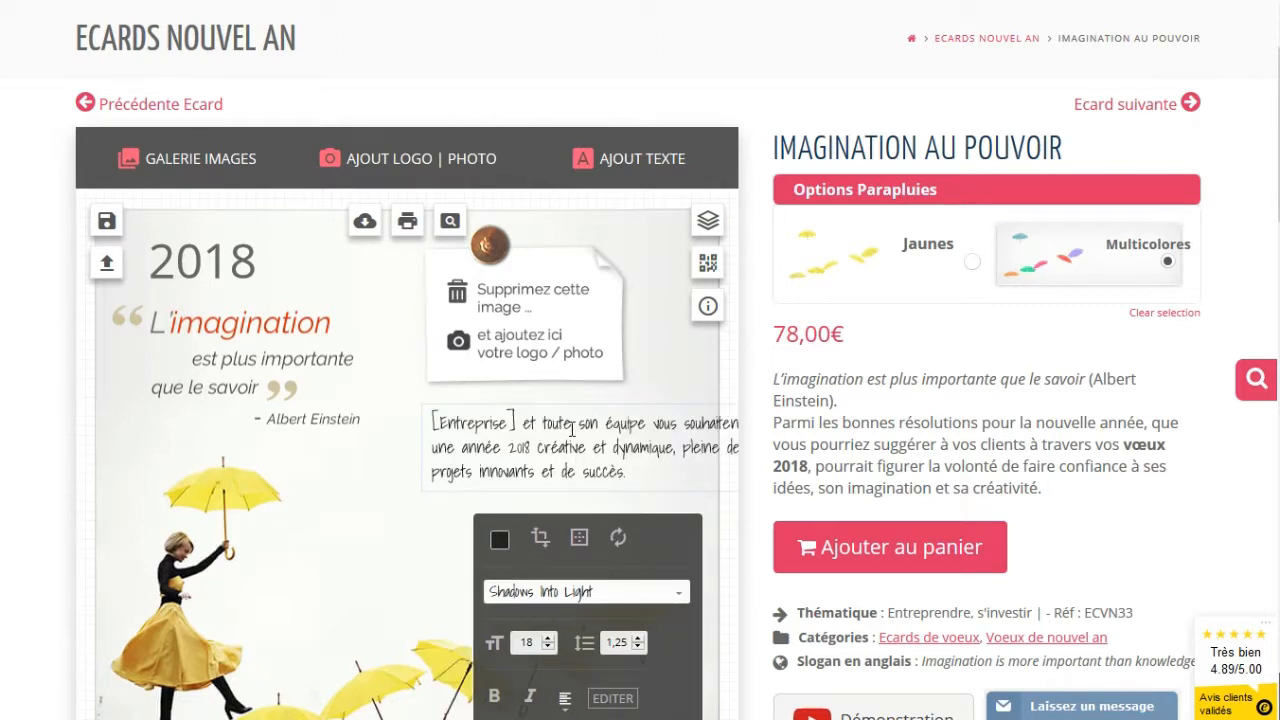
scroll(418, 455, down, 1)
click(416, 450)
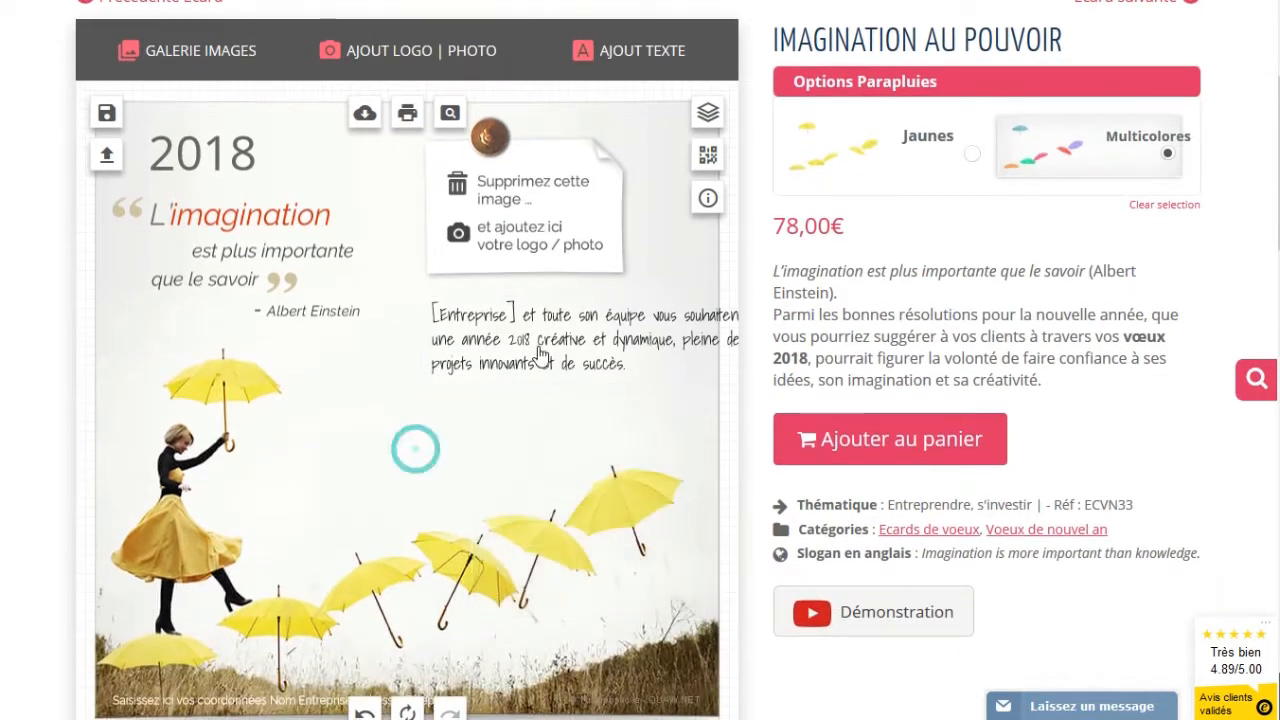
click(536, 346)
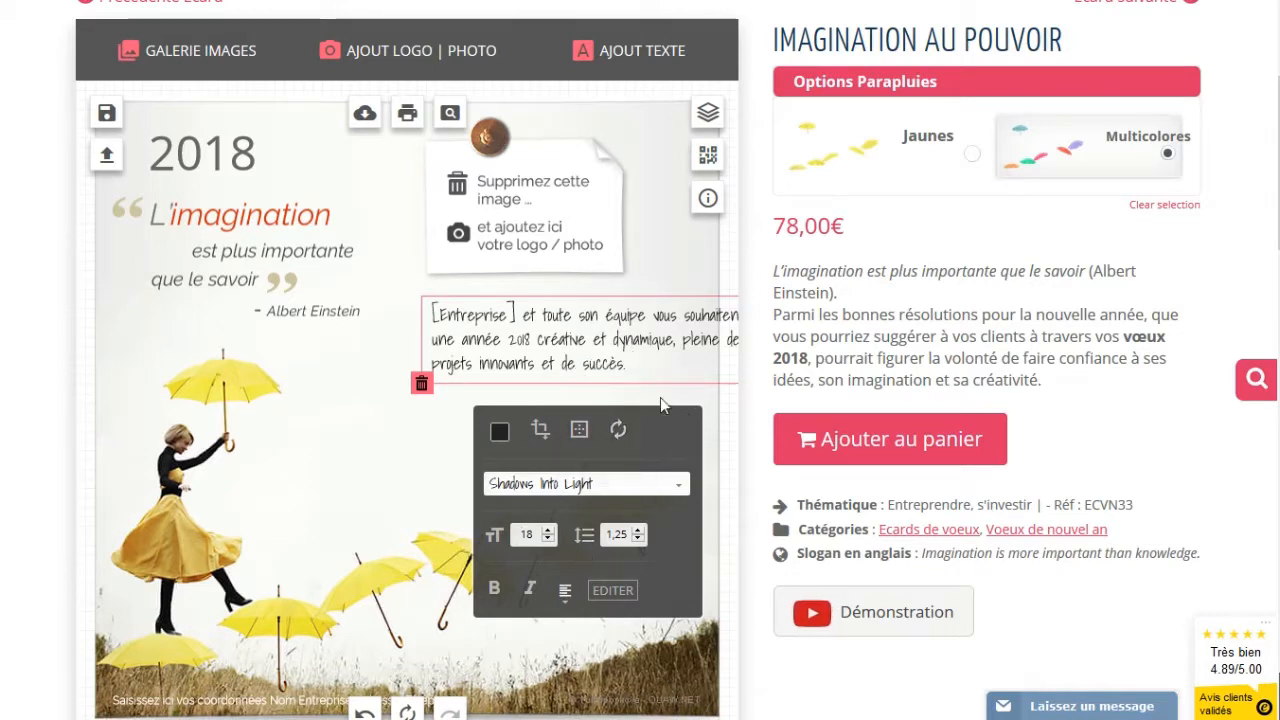
Open the EDITER plain-text editor for the wish message
click(366, 418)
click(505, 345)
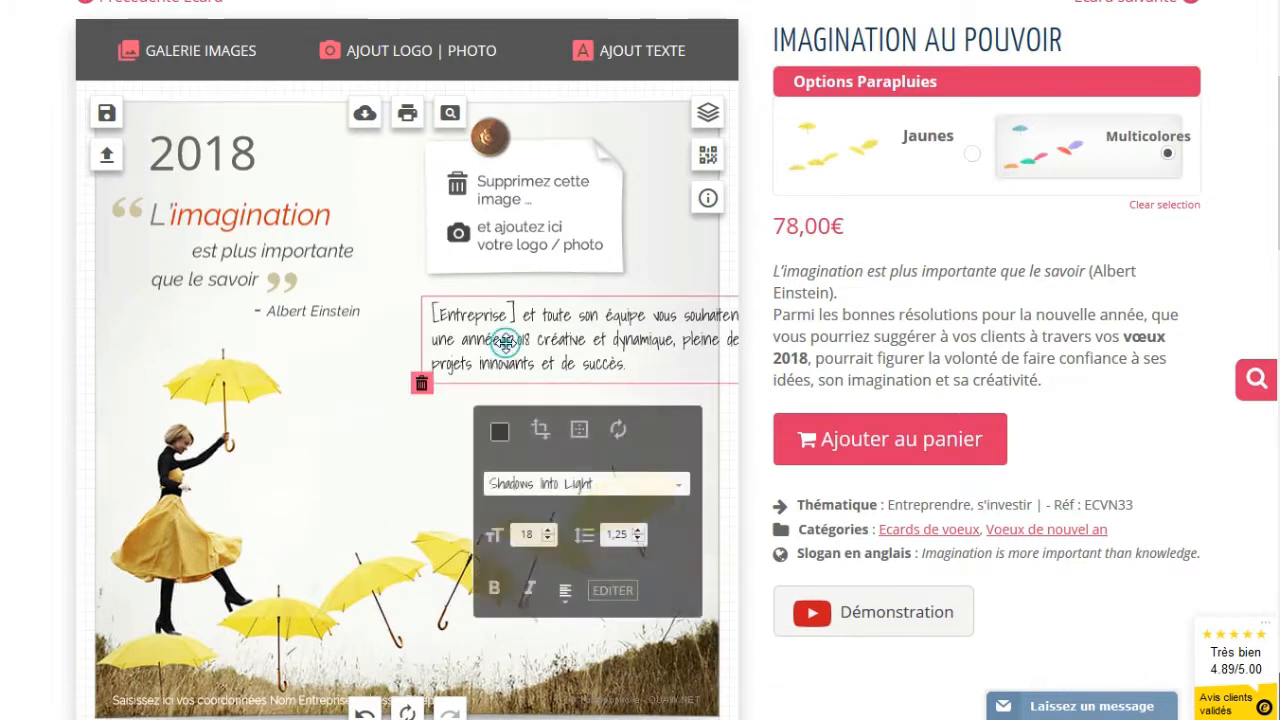
click(614, 591)
scroll(726, 510, down, 2)
Reflow the wish with breaks before 'souhaitent', 'dynamique' and 'de succès', joining the other lines
click(689, 432)
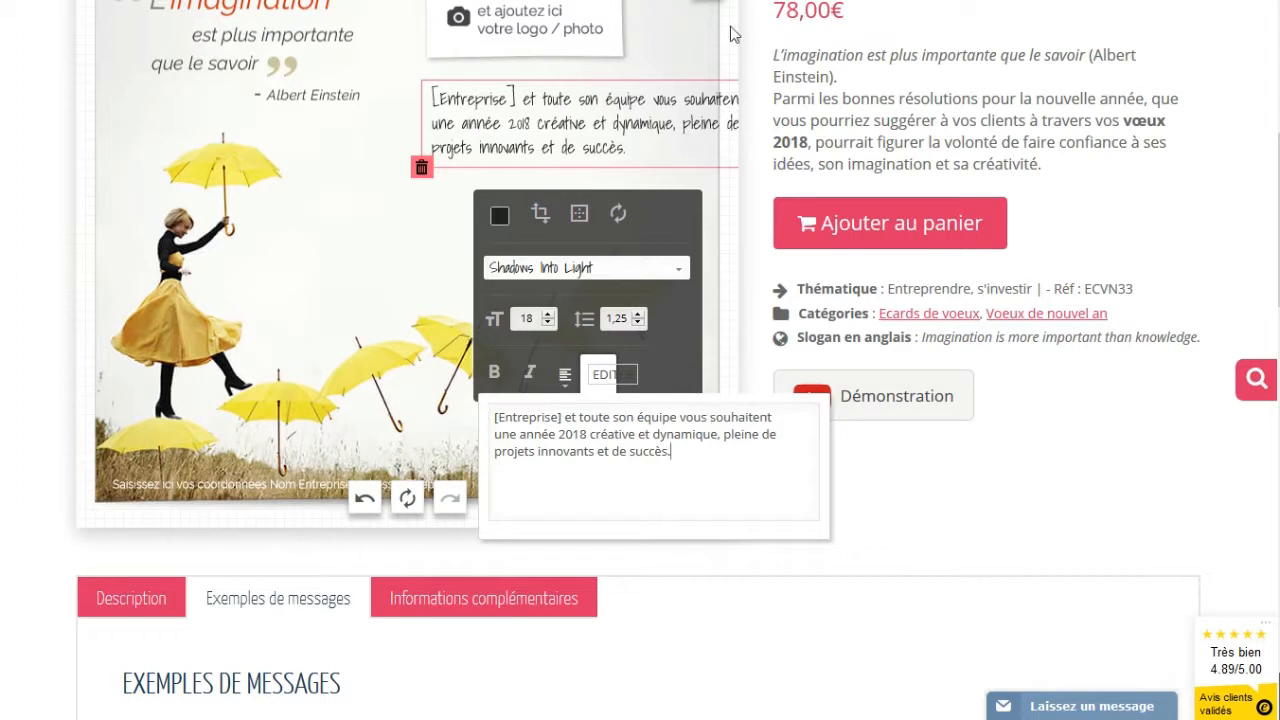
click(708, 420)
click(714, 420)
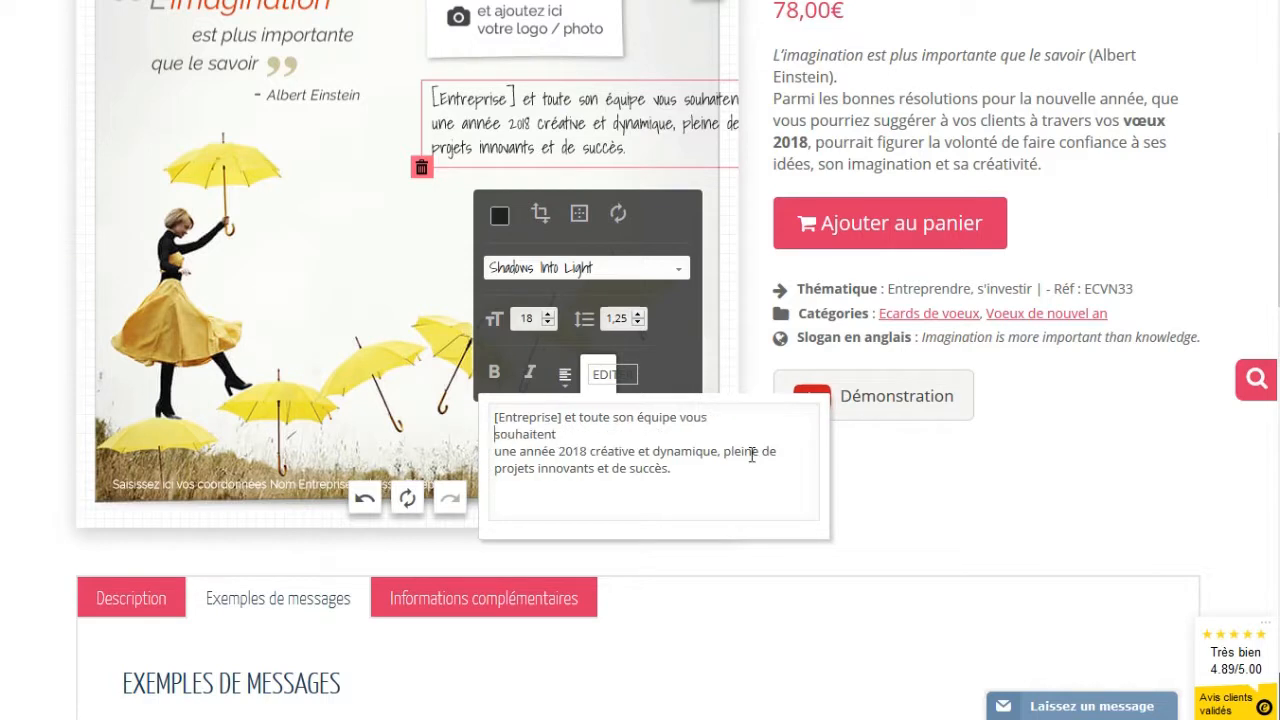
key(Return)
click(492, 476)
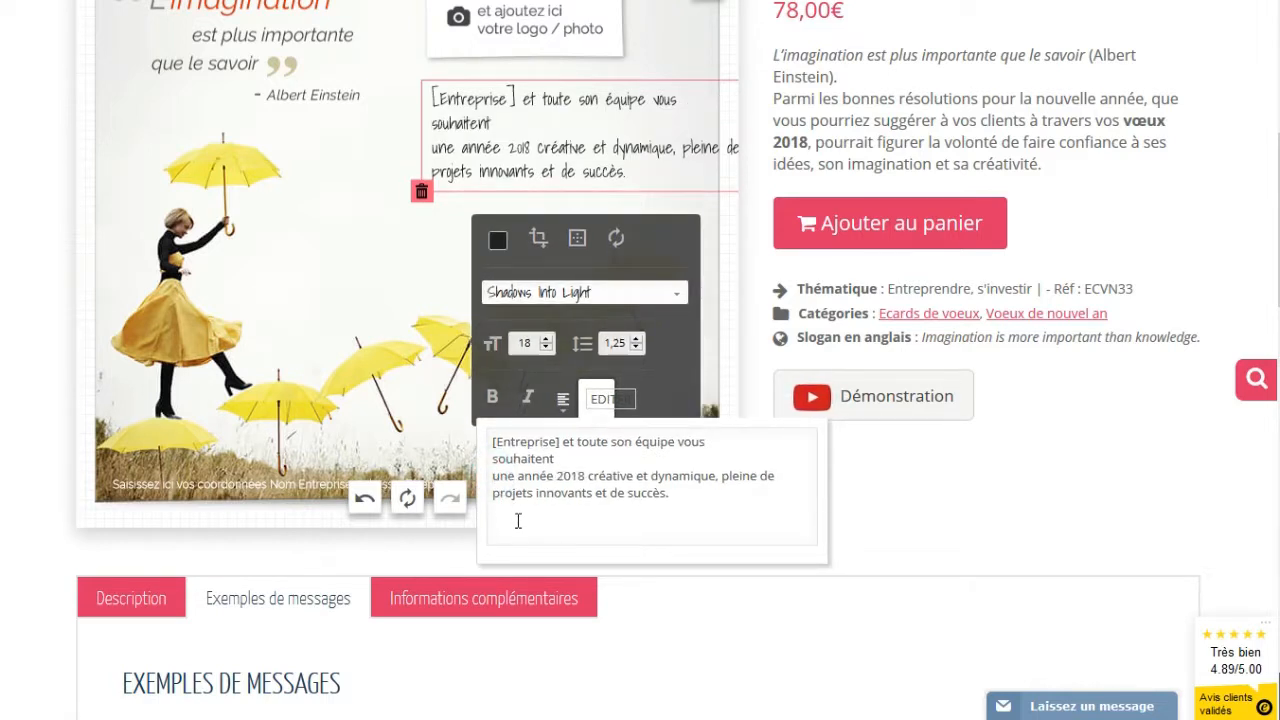
key(BackSpace)
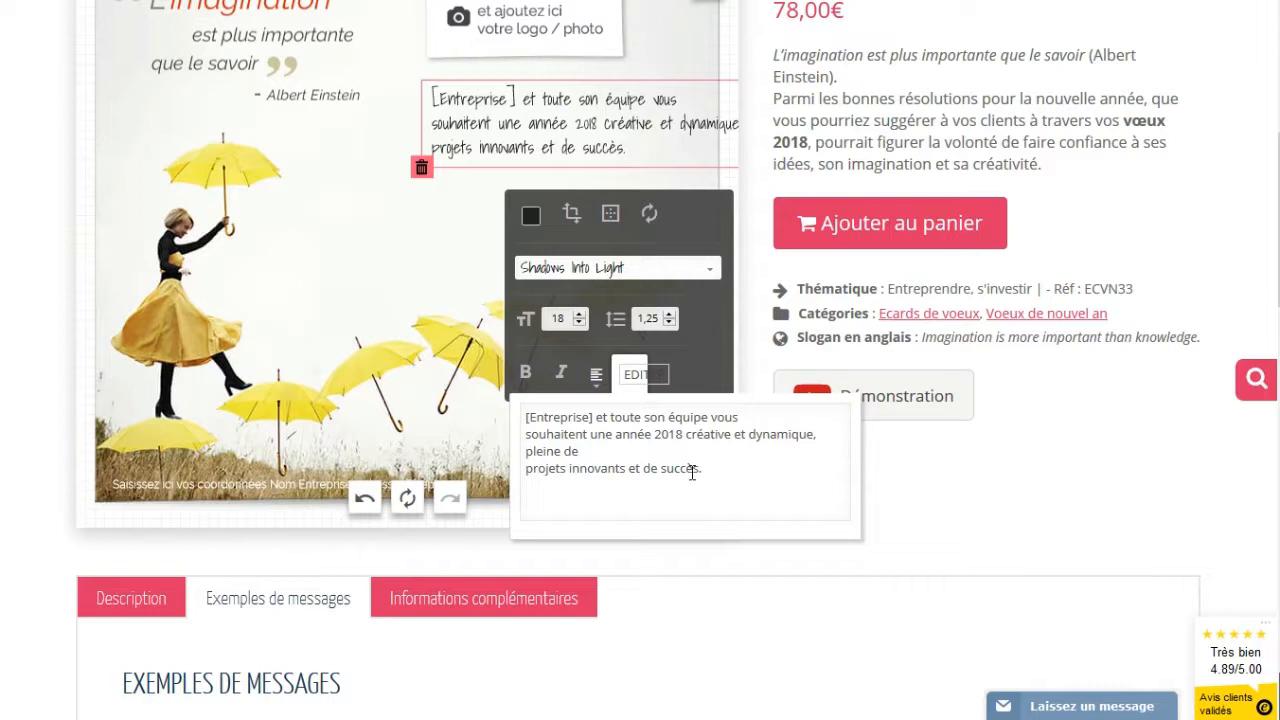
click(749, 434)
key(Return)
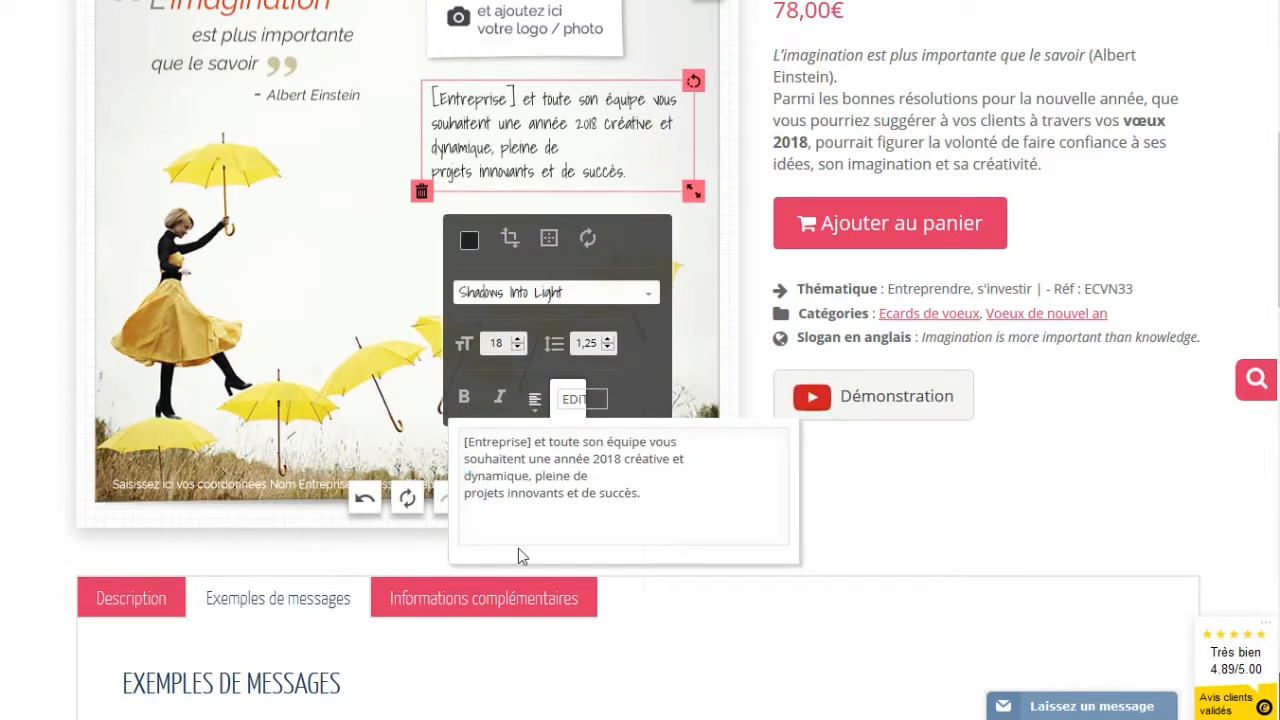
key(BackSpace)
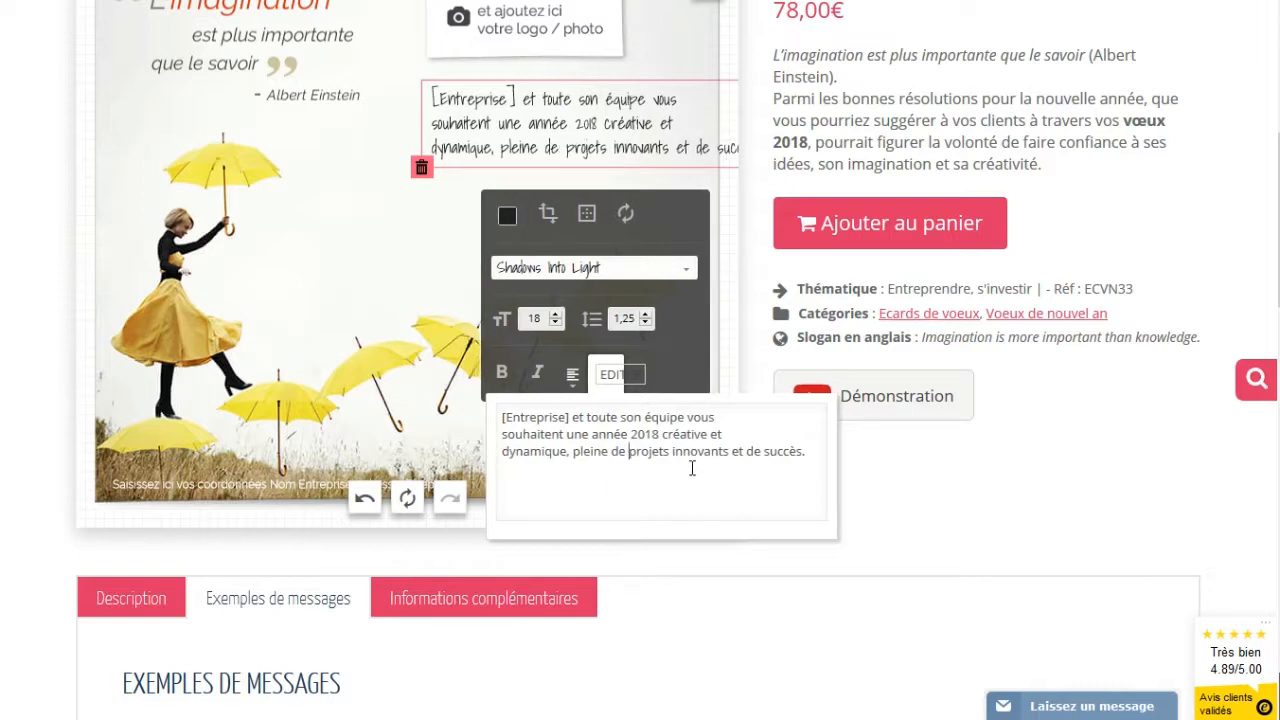
click(746, 451)
key(Return)
Shift the message box slightly down-left and replace [Entreprise] with OUAW
click(480, 160)
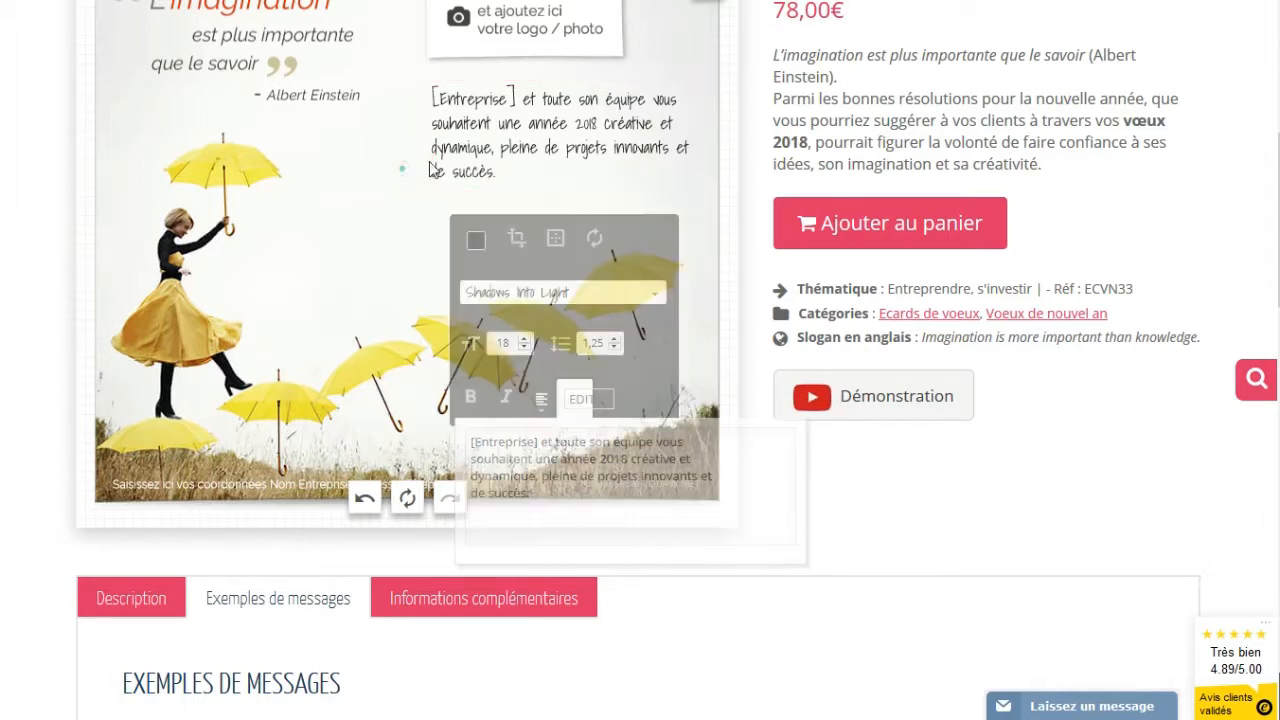
drag(477, 160, 471, 172)
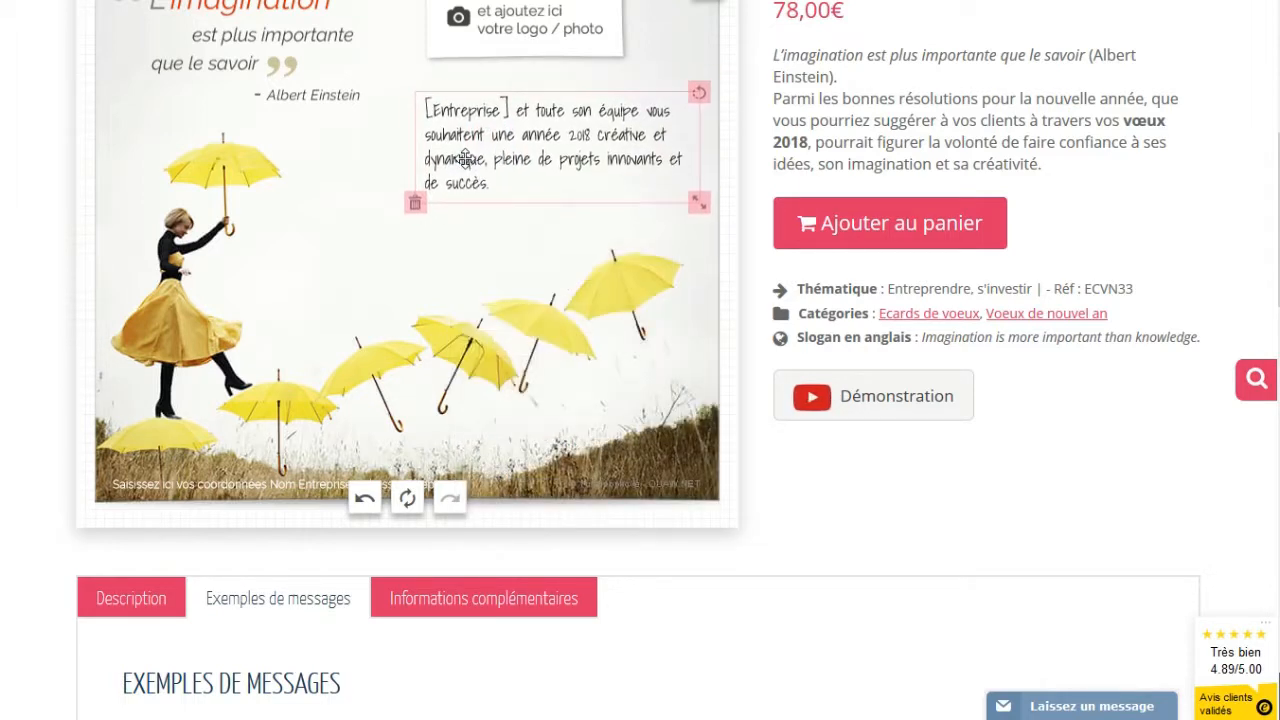
click(580, 410)
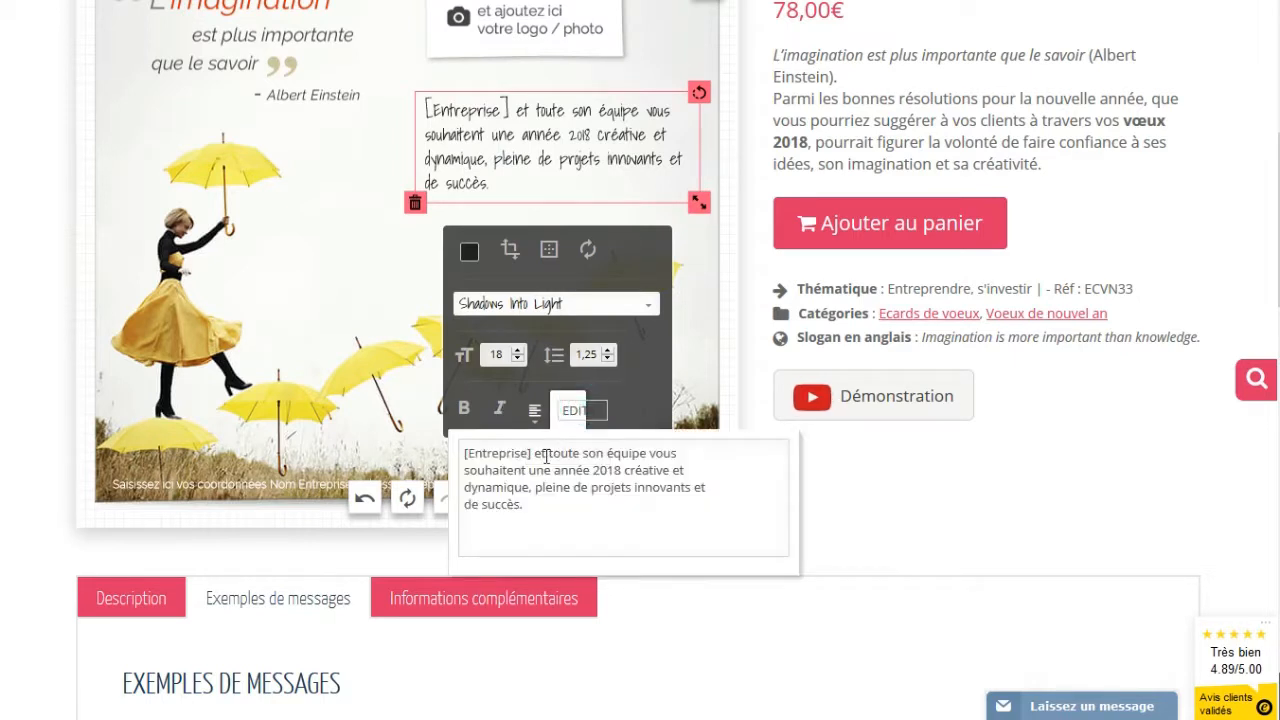
drag(533, 455, 464, 455)
text(OUAW)
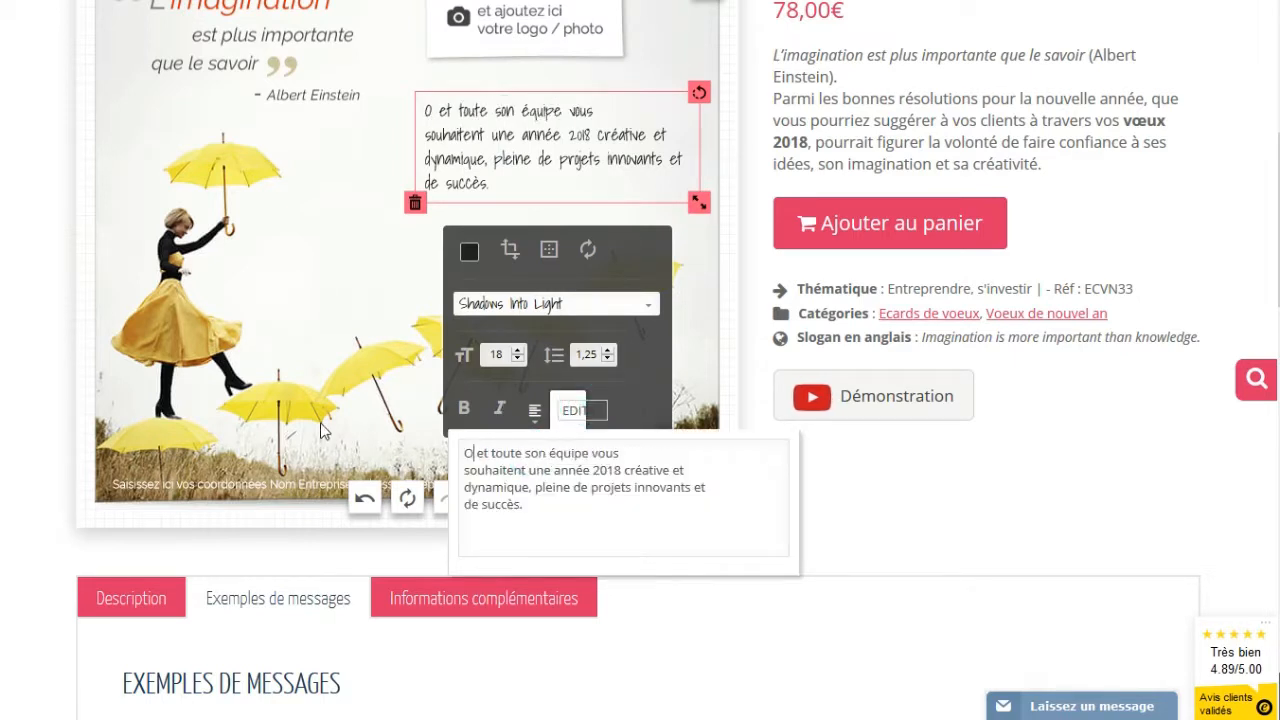
click(380, 220)
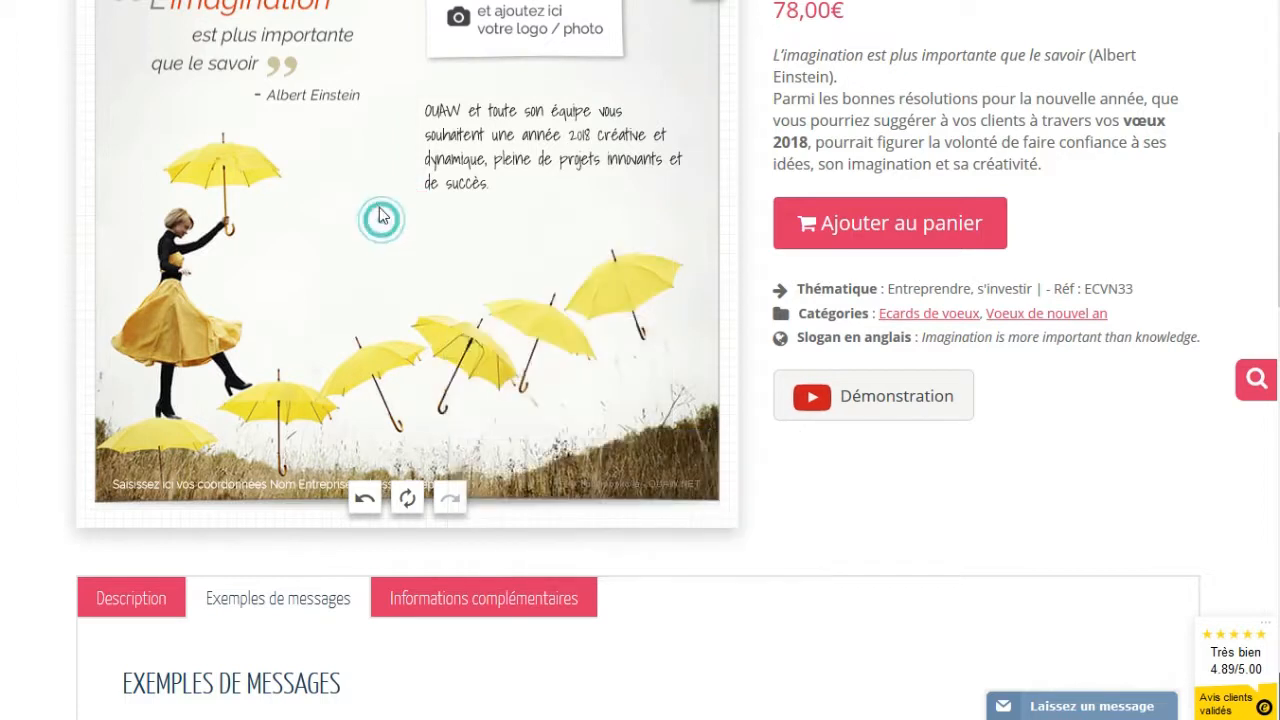
Reposition the wish block slightly higher and further right, just beneath the logo placeholder
click(477, 170)
drag(477, 170, 483, 162)
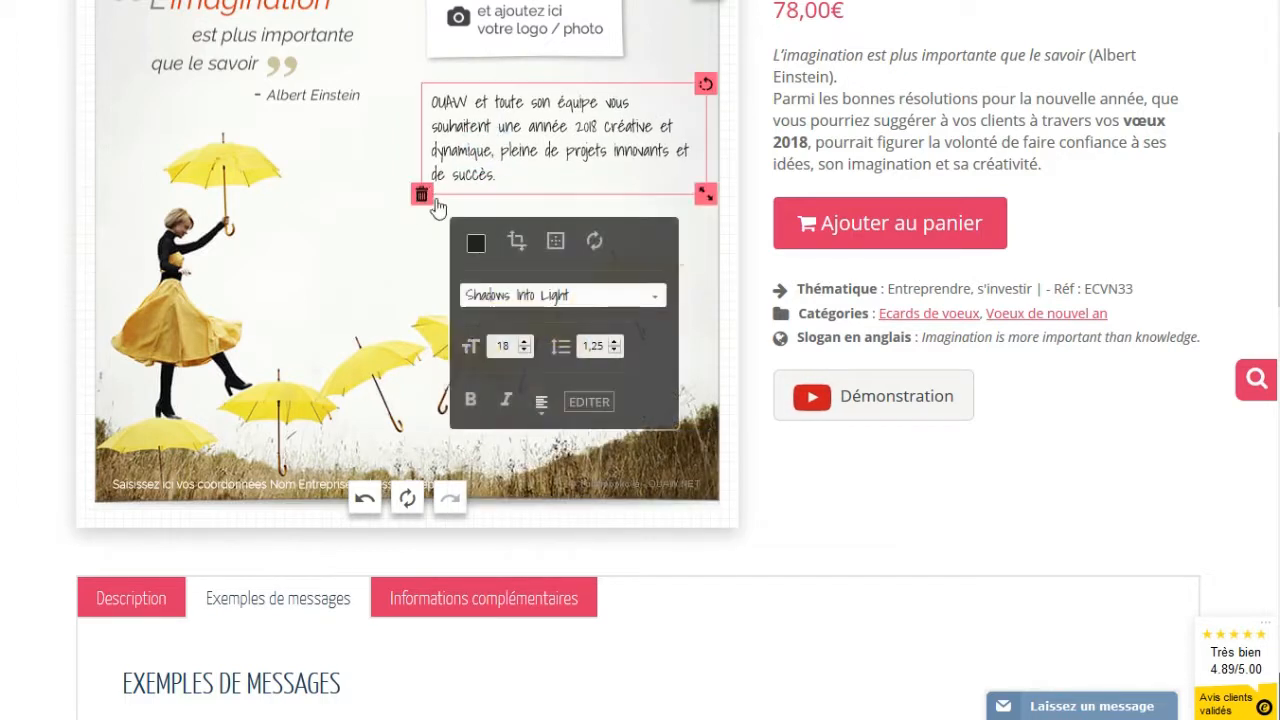
drag(526, 124, 476, 155)
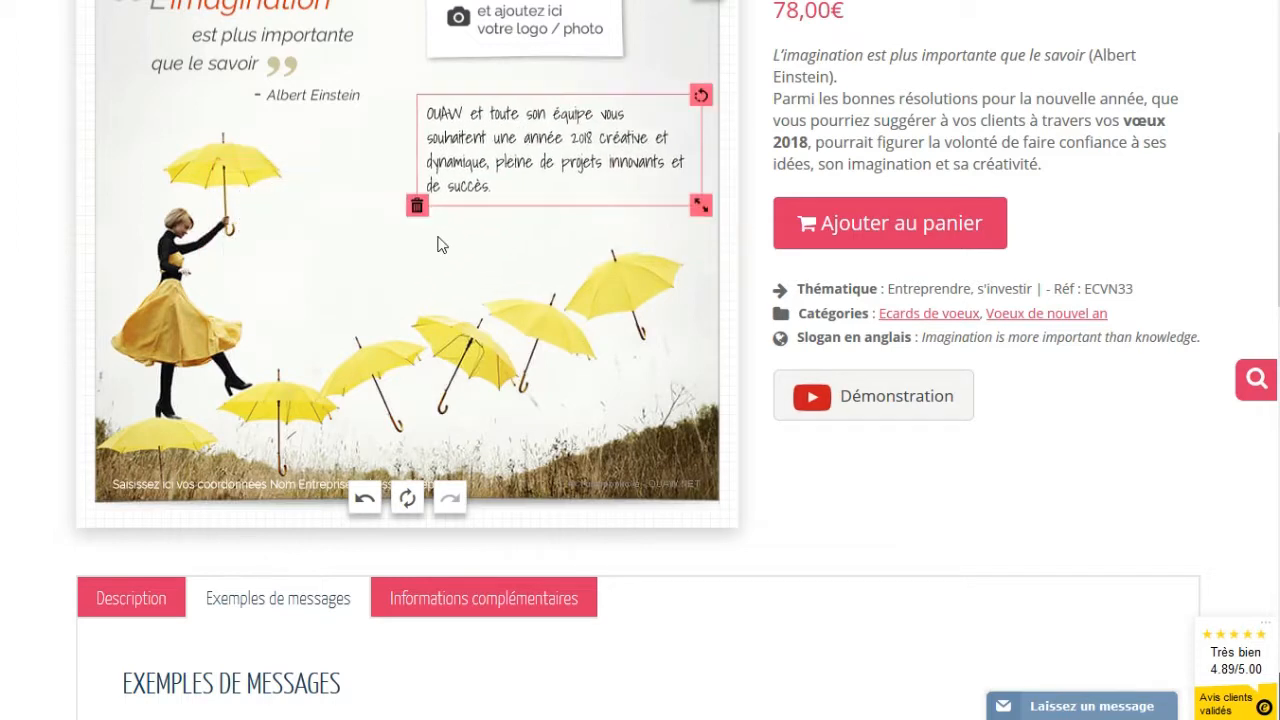
click(495, 154)
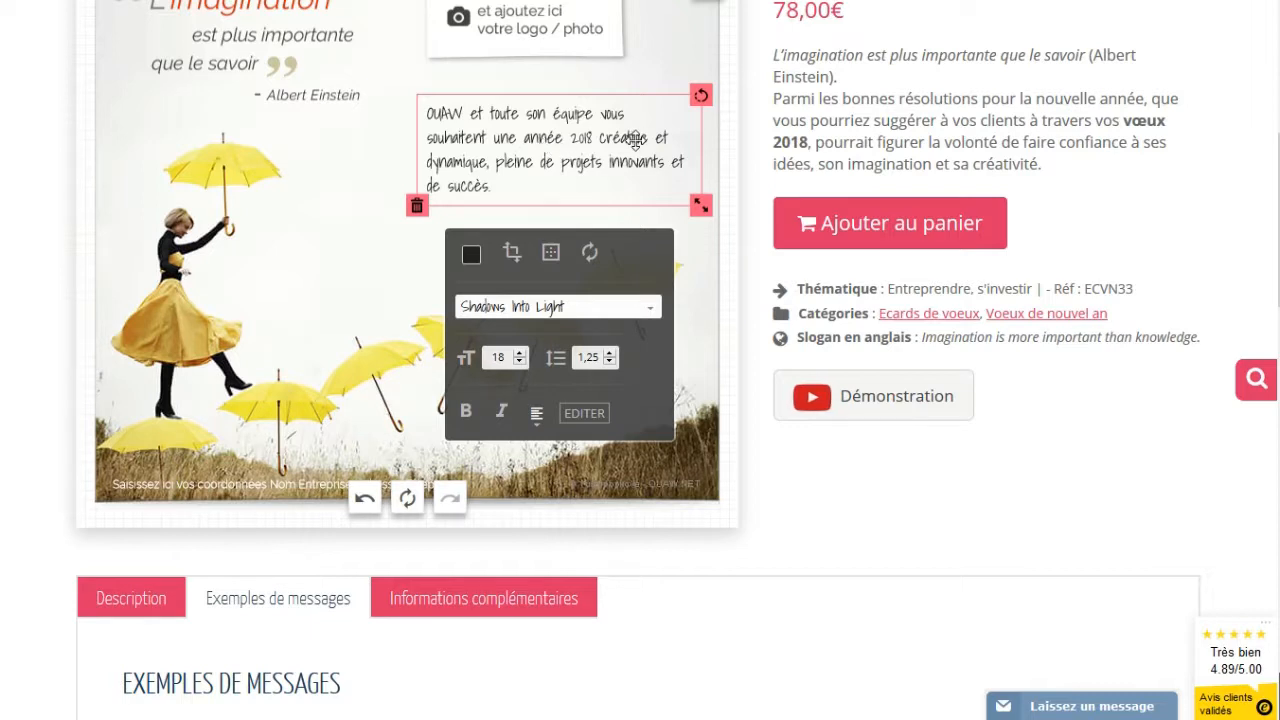
mouse_move(546, 161)
mouse_down()
mouse_move(405, 219)
mouse_move(405, 313)
mouse_move(318, 285)
mouse_move(363, 312)
mouse_move(249, 157)
mouse_move(252, 243)
mouse_move(514, 170)
mouse_move(540, 145)
mouse_move(556, 152)
mouse_up()
click(364, 300)
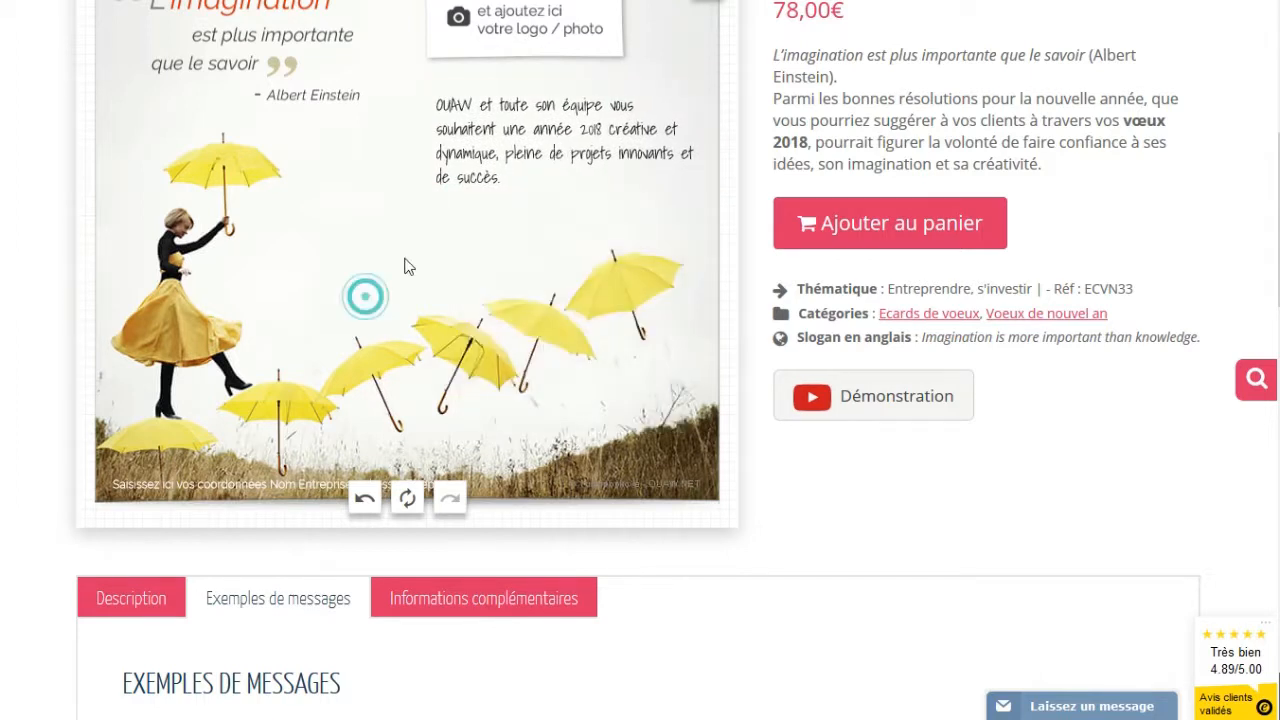
click(566, 160)
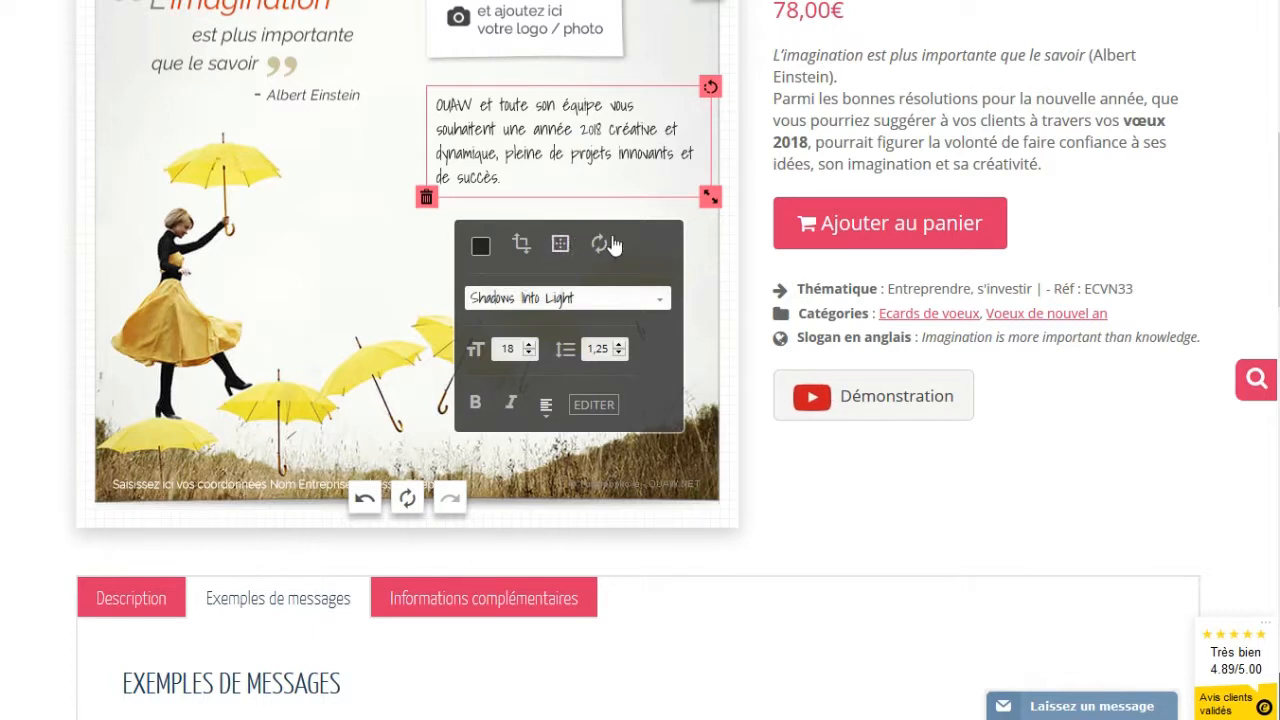
Change the wish text colour to dark navy #1f1053 in the colour picker
click(480, 247)
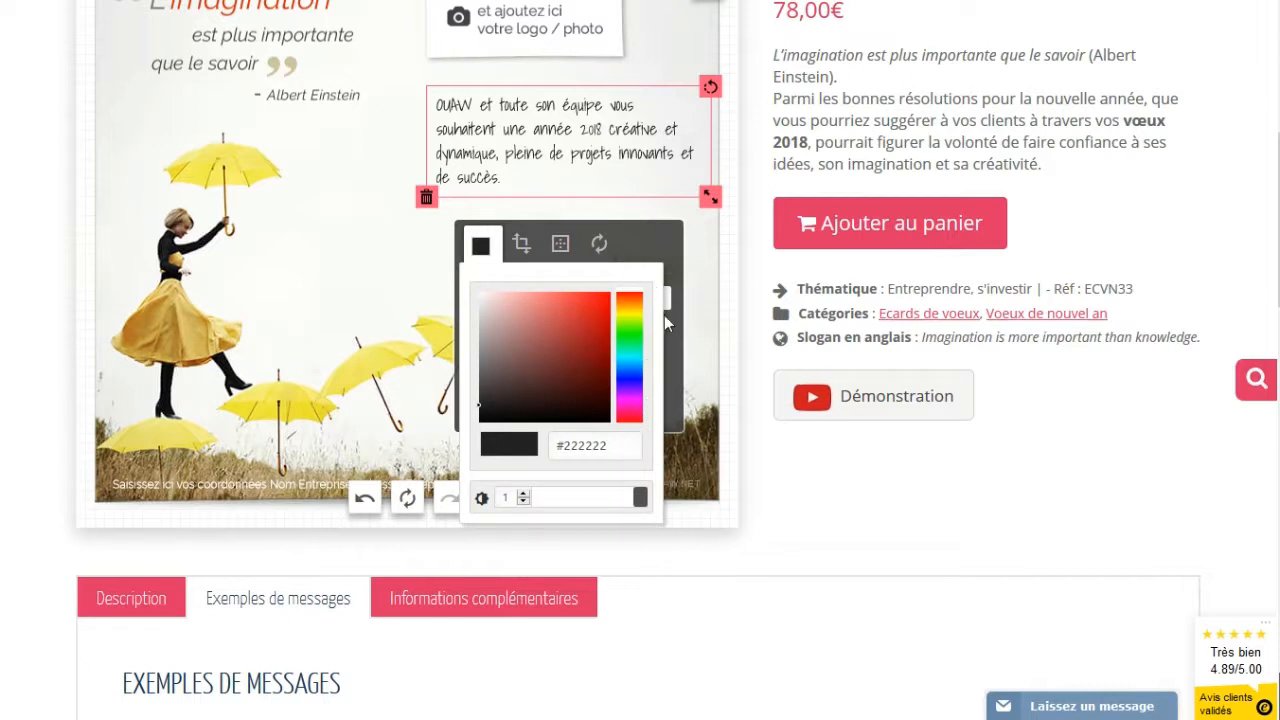
click(582, 327)
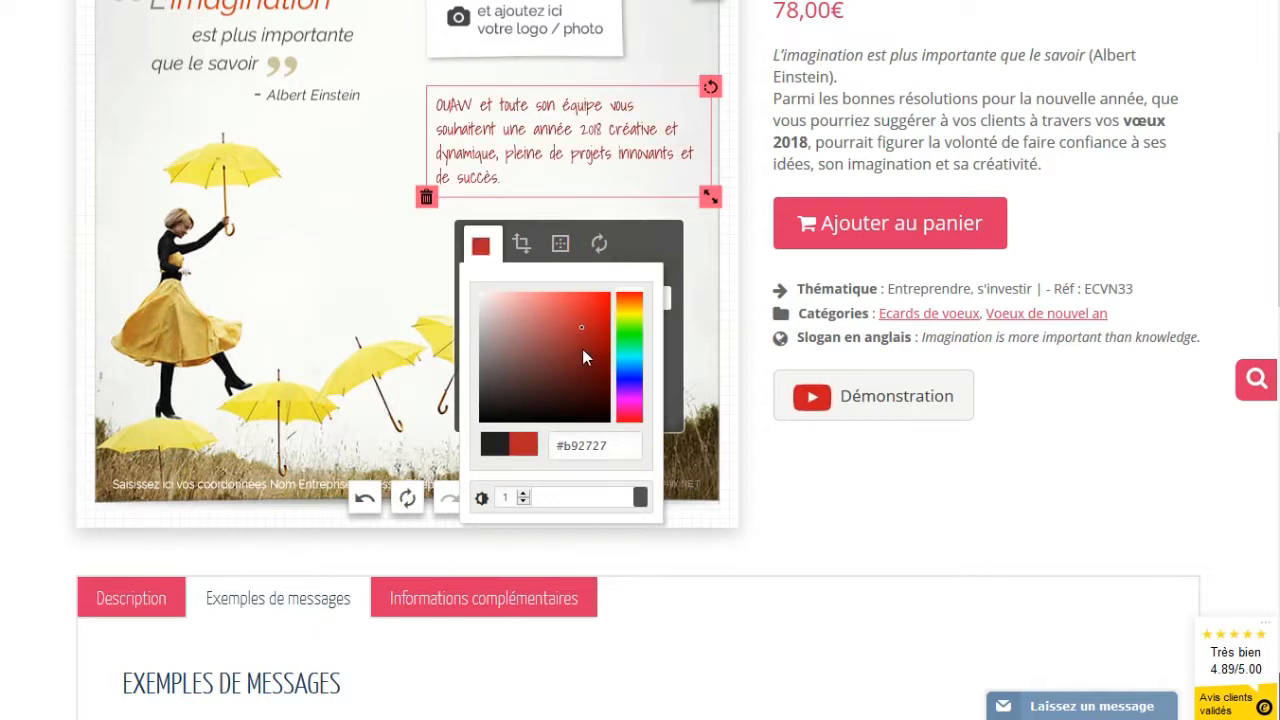
click(632, 384)
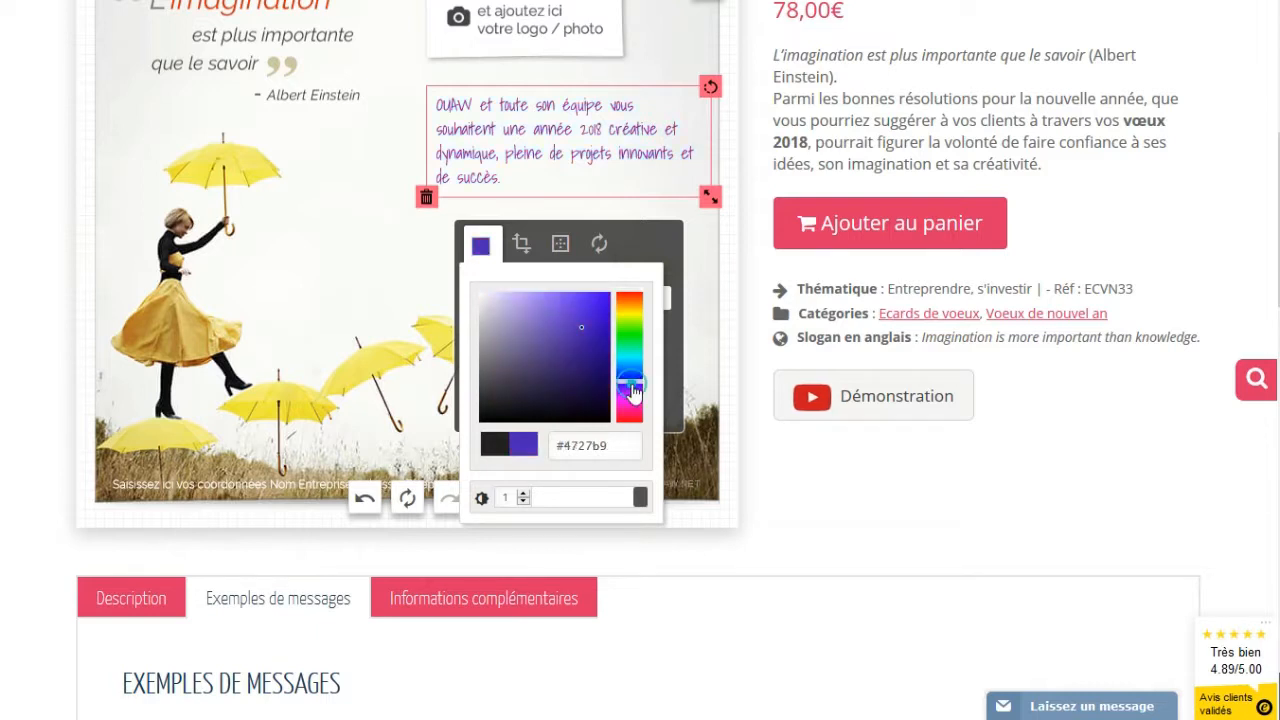
click(582, 383)
click(579, 380)
click(583, 379)
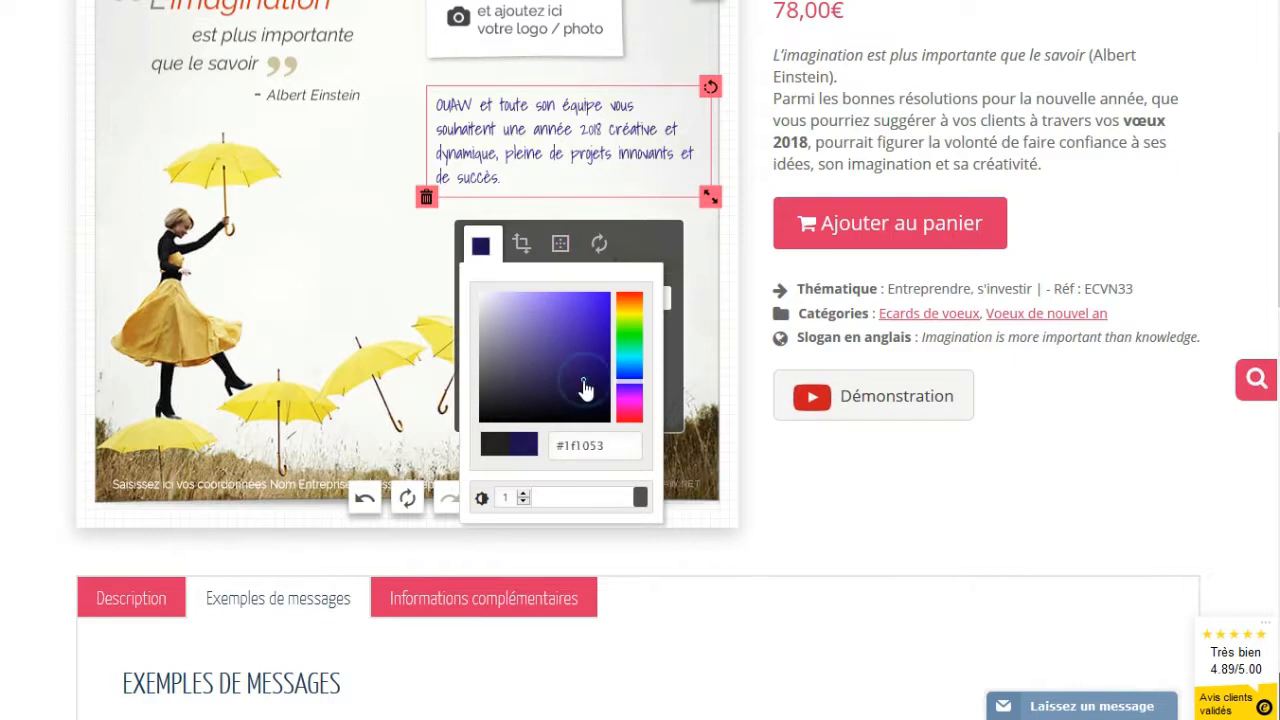
click(618, 448)
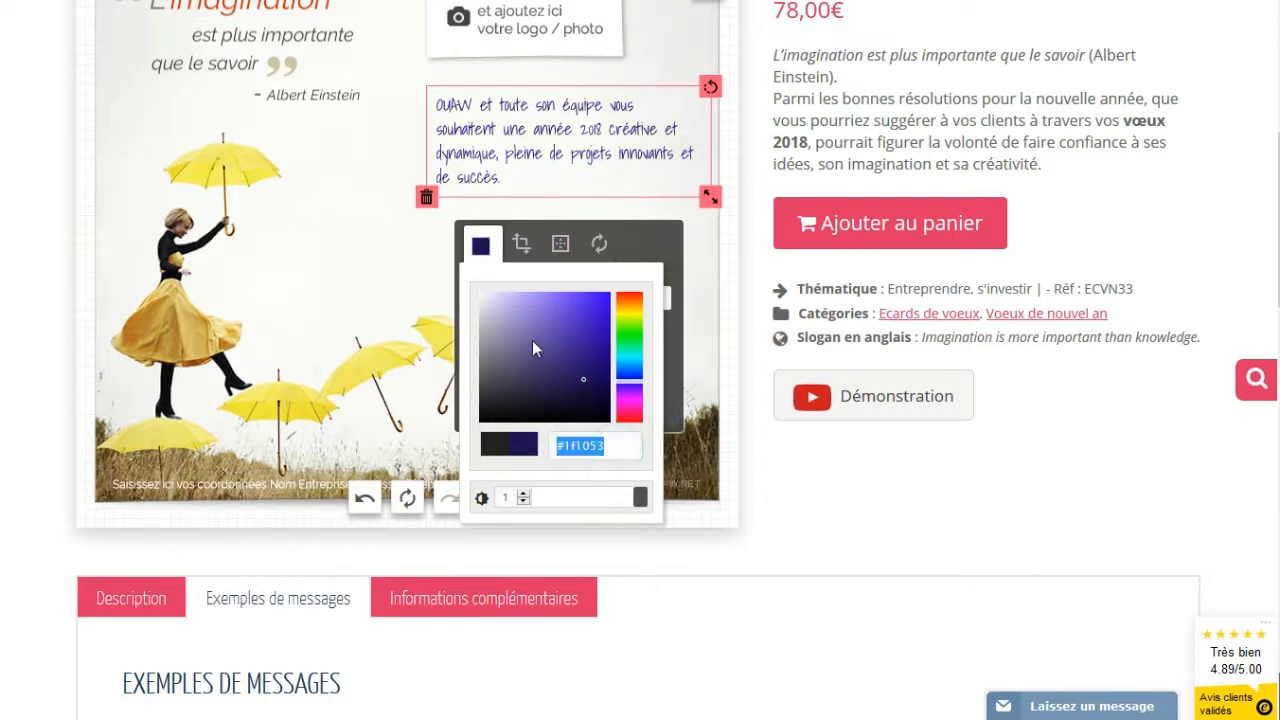
click(620, 453)
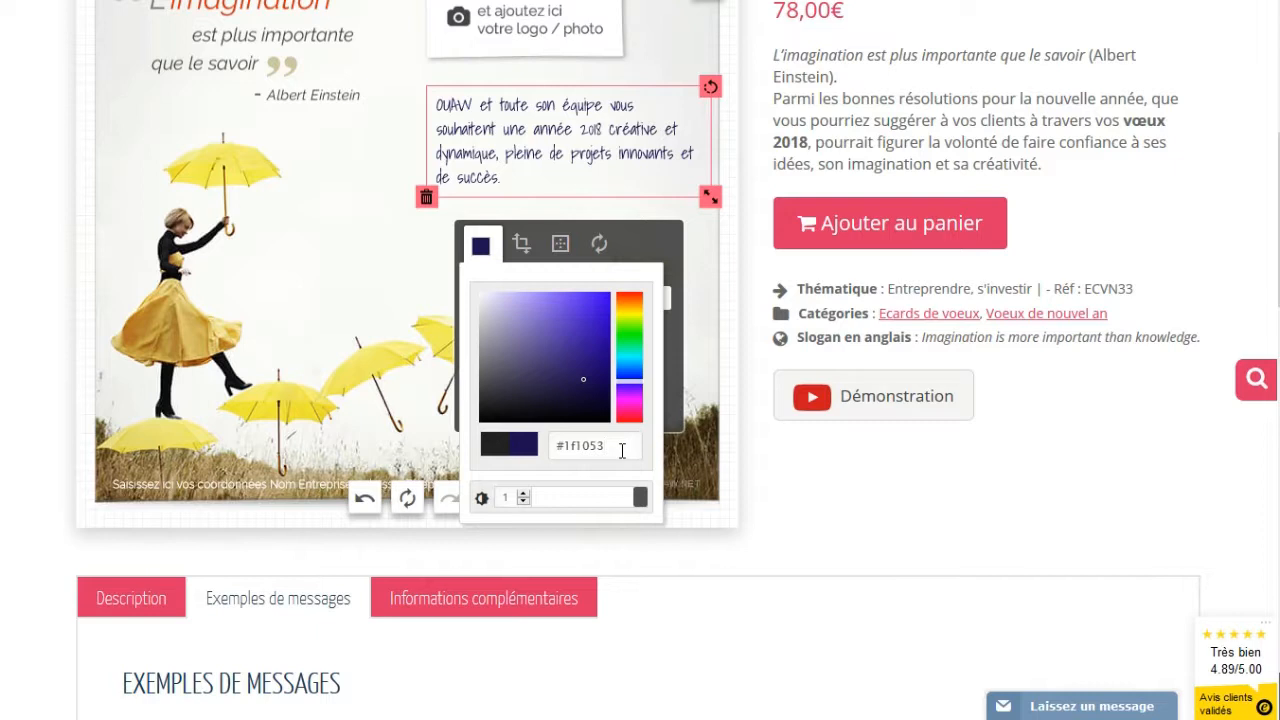
click(336, 183)
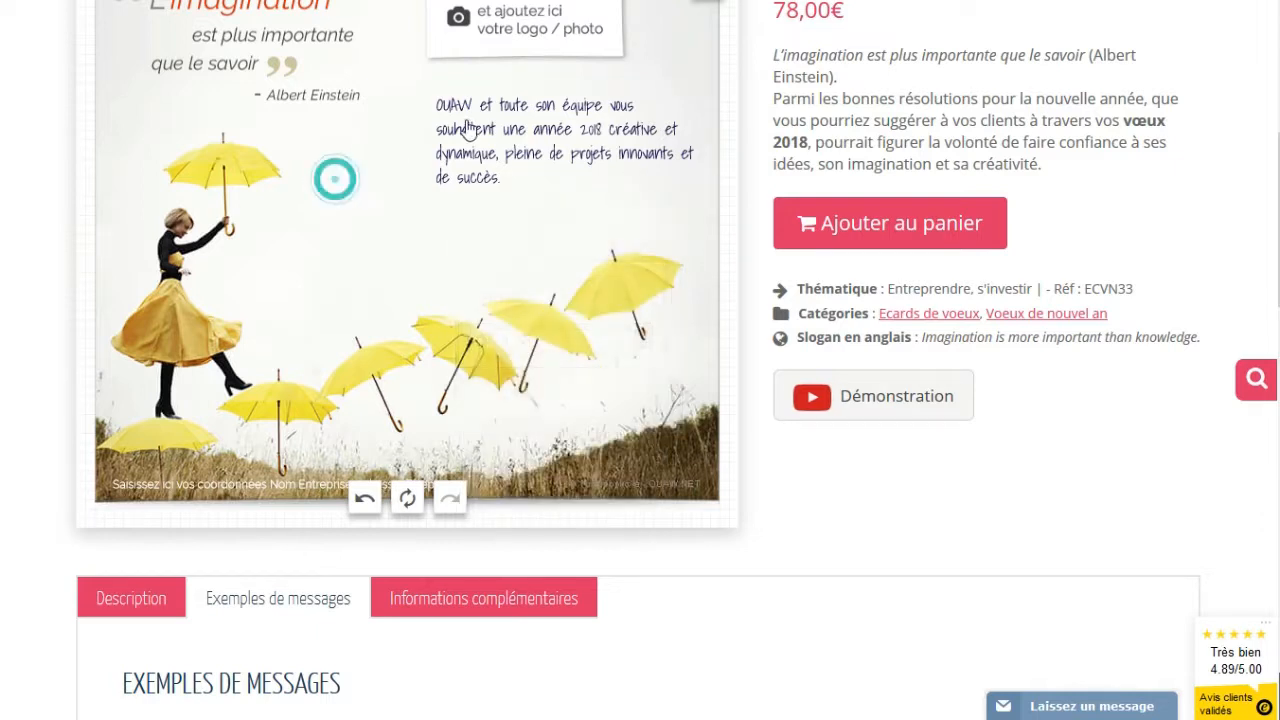
Highlight the #1f1053 hex code in the wish's colour picker for reuse
click(467, 119)
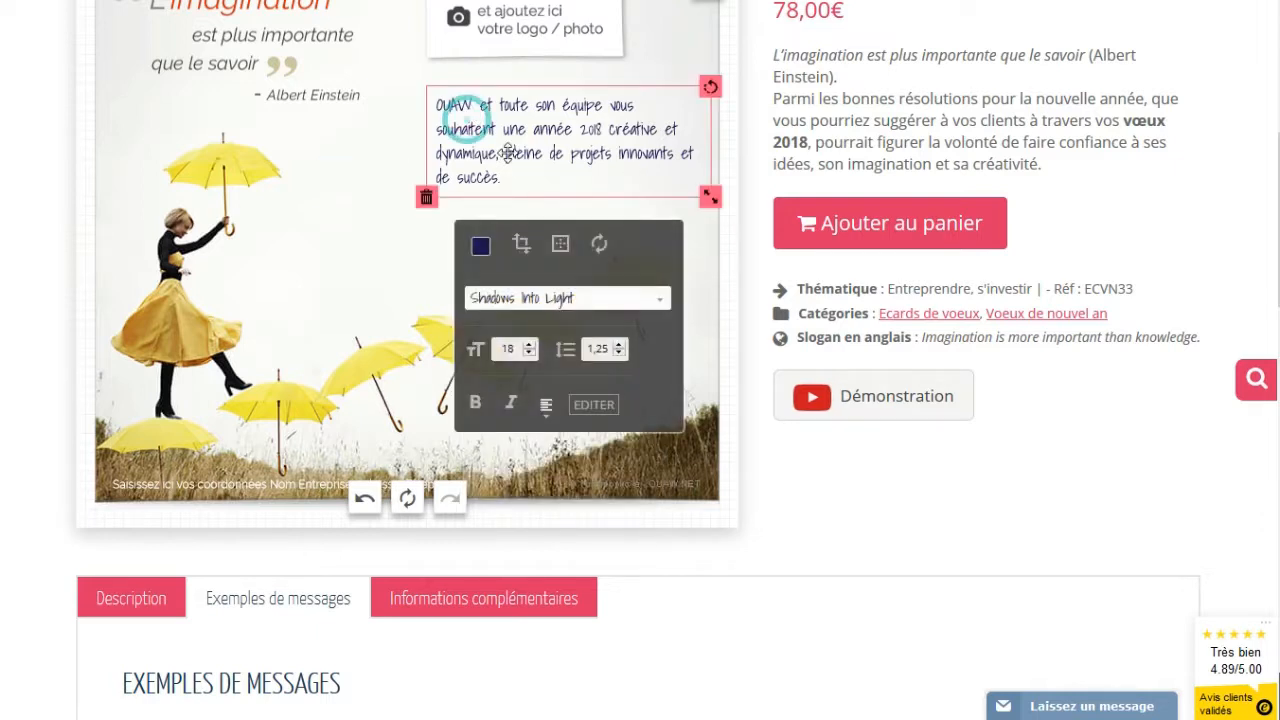
click(480, 245)
drag(610, 449, 509, 440)
key(ctrl+c)
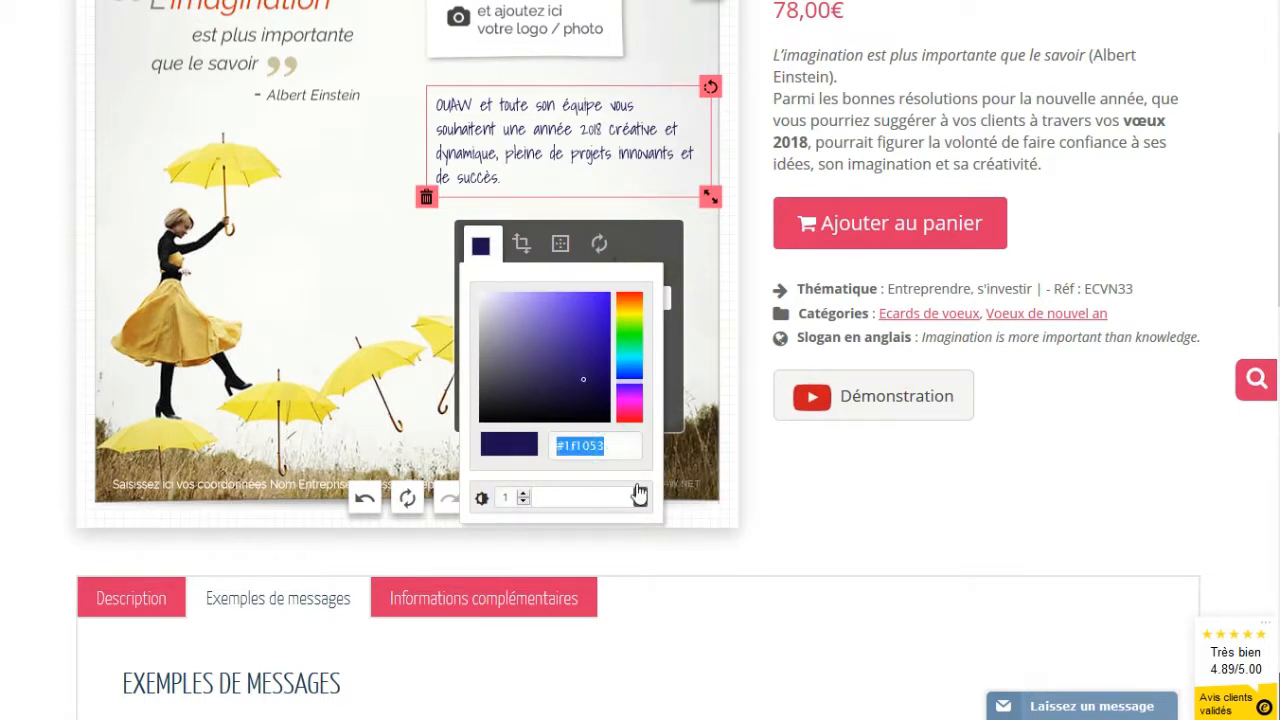
click(377, 200)
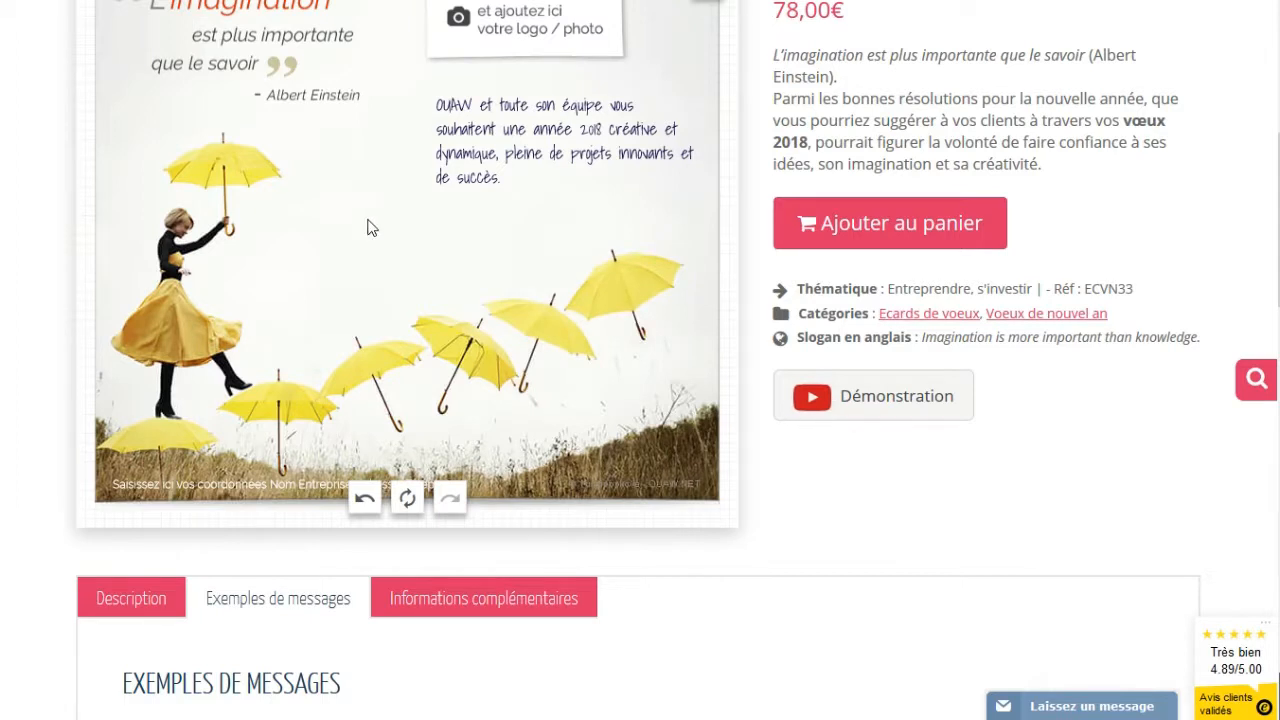
scroll(420, 222, up, 3)
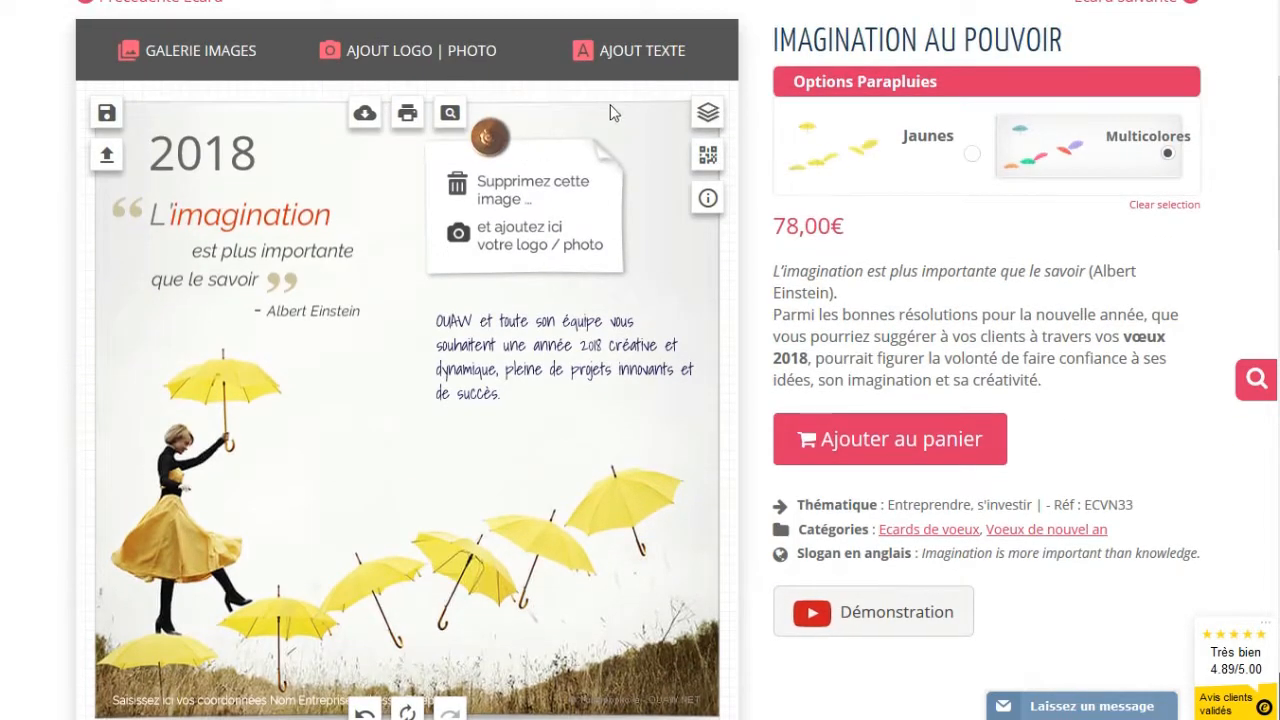
Add a new text line with the sender's name and move it below the wish
click(634, 51)
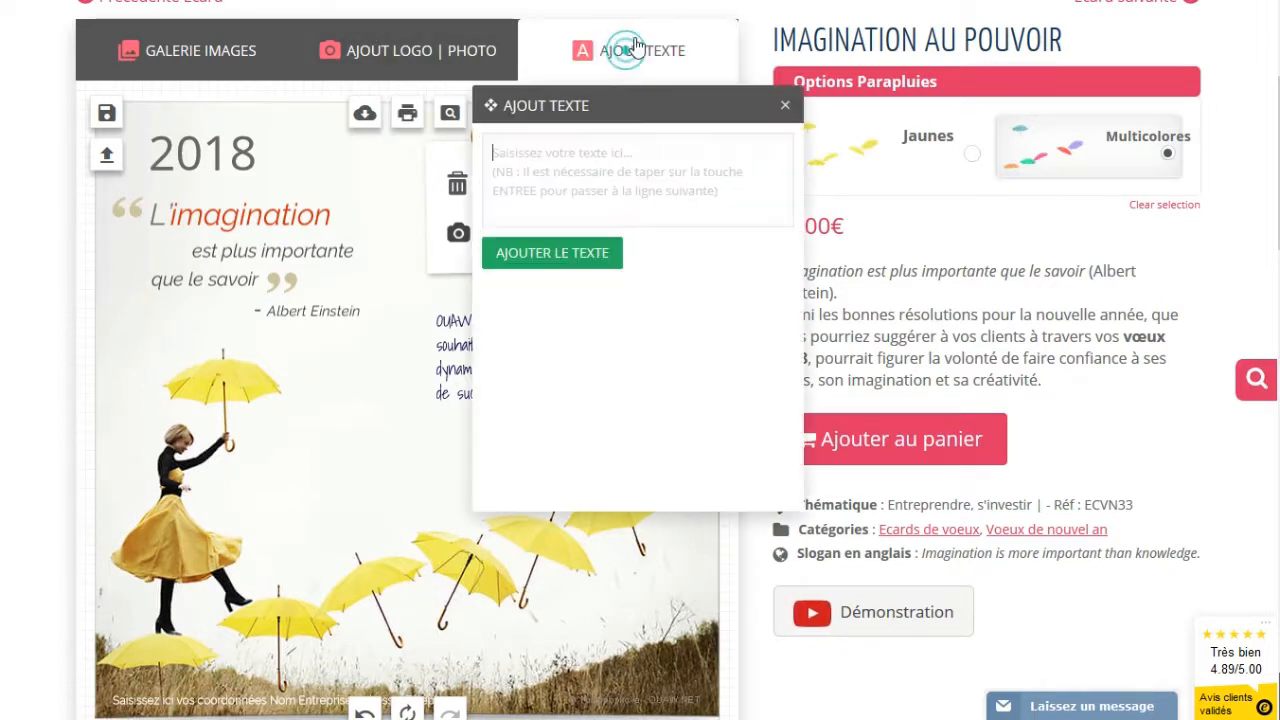
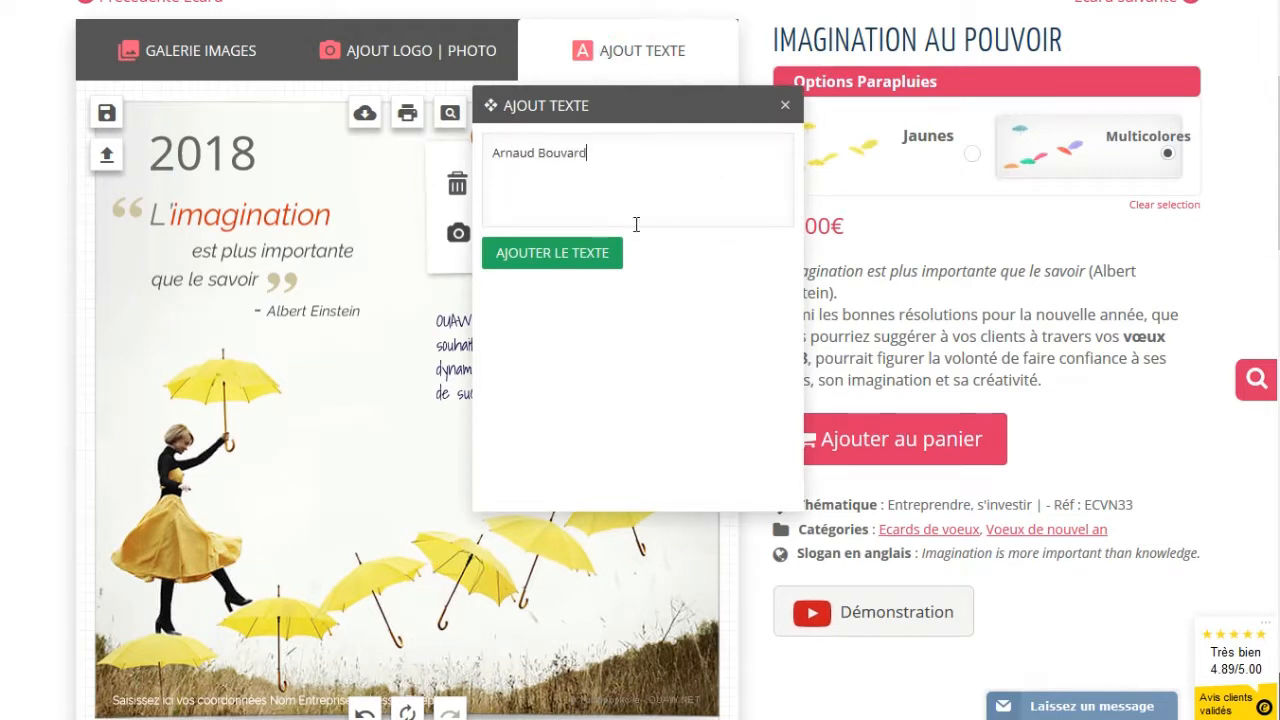
click(532, 257)
mouse_move(366, 420)
mouse_down()
mouse_move(323, 452)
mouse_move(360, 444)
mouse_up()
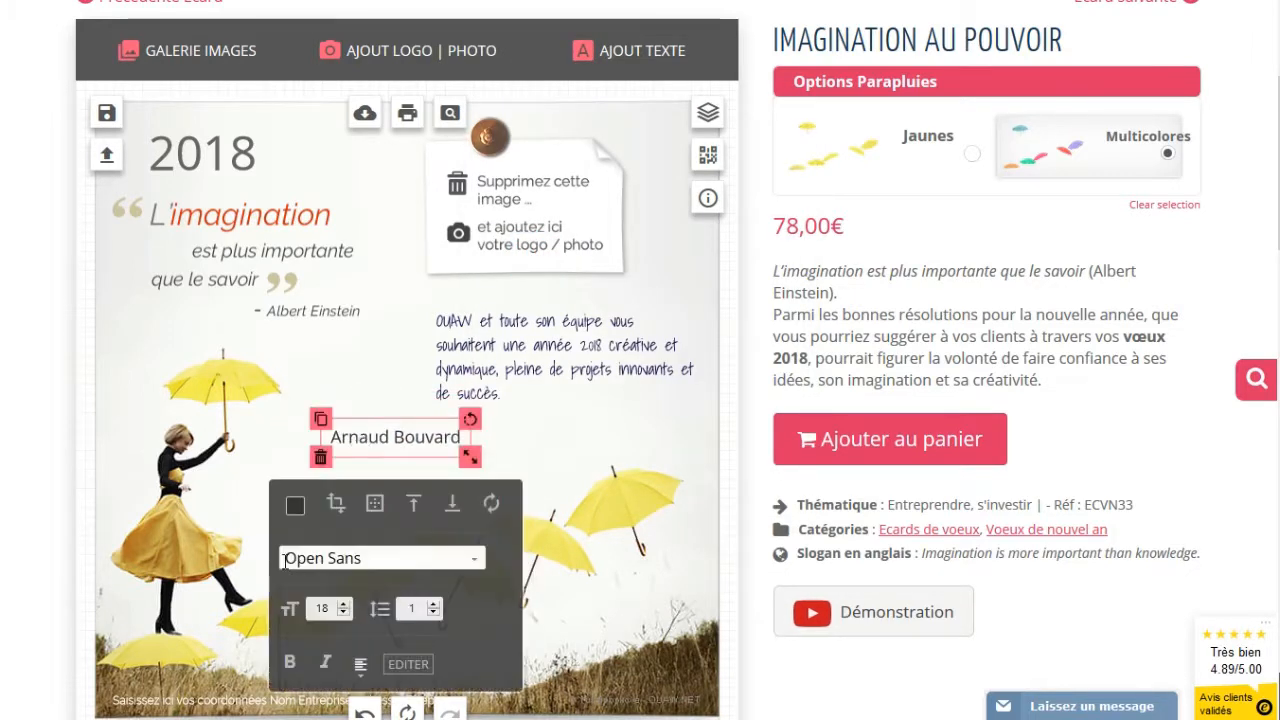
Colour the signature dark blue by pasting #1f1053 into its colour value
click(293, 512)
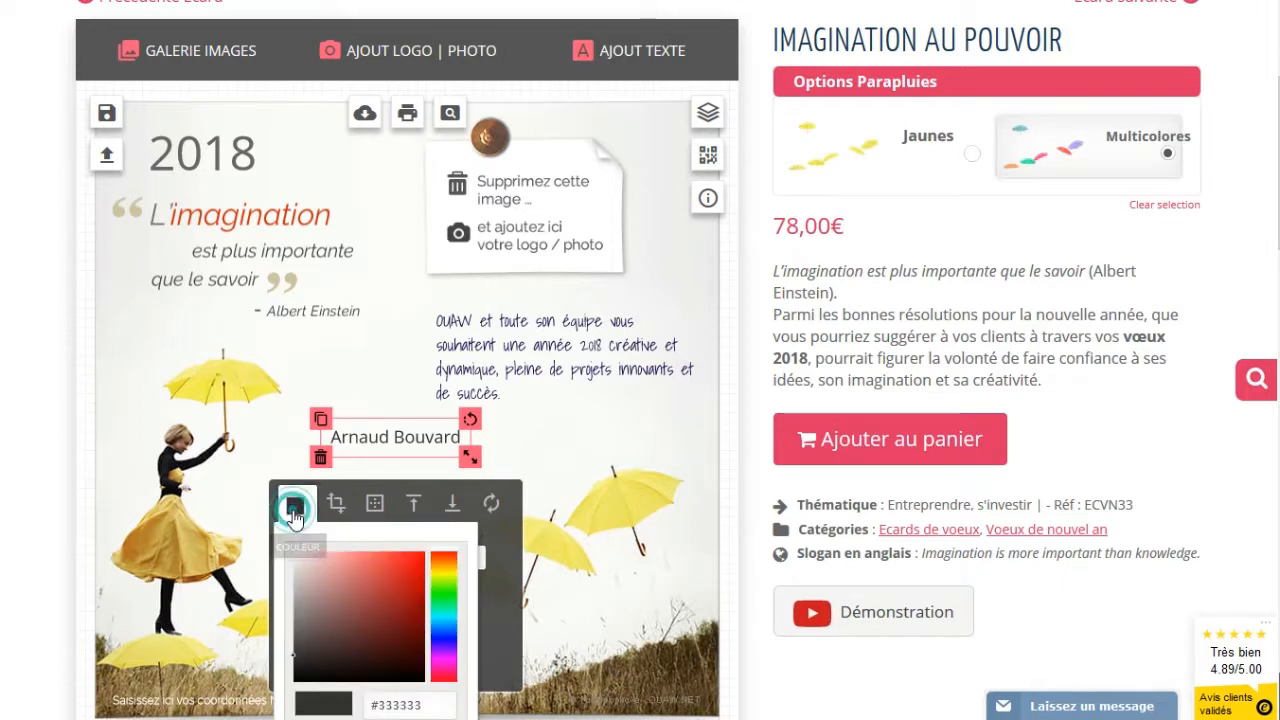
scroll(390, 537, down, 1)
scroll(387, 537, down, 2)
click(330, 595)
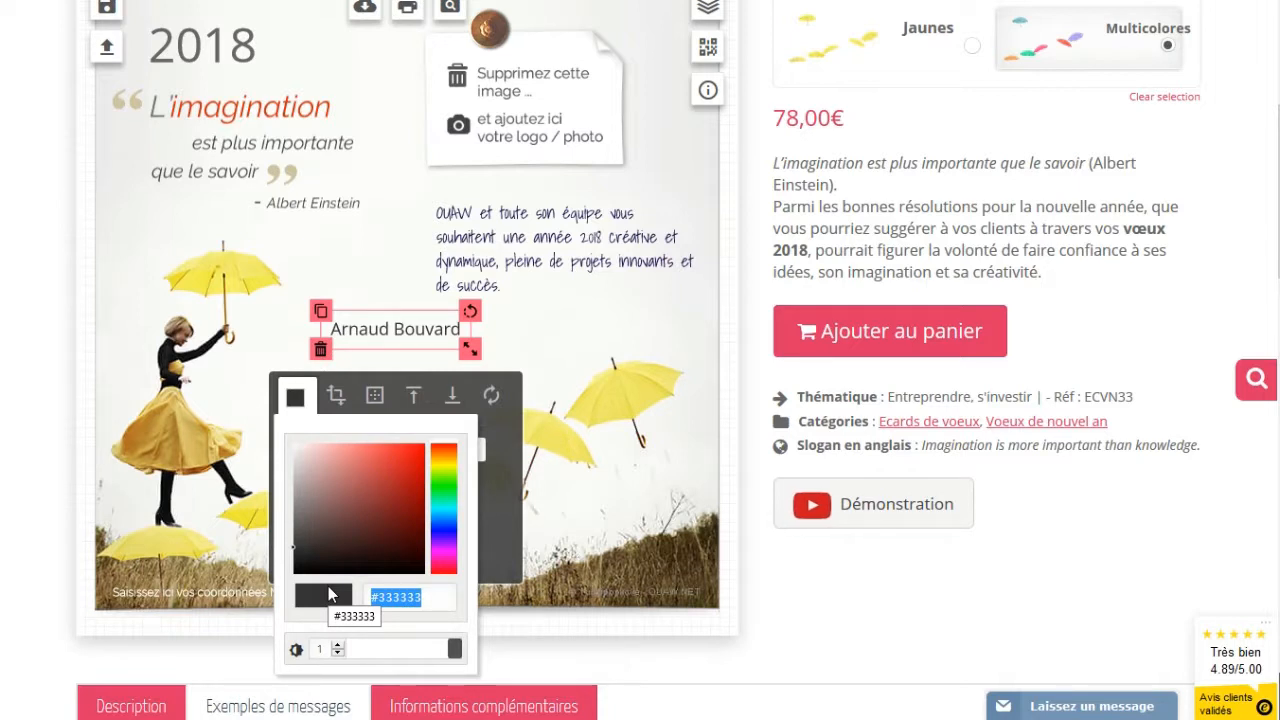
key(ctrl+v)
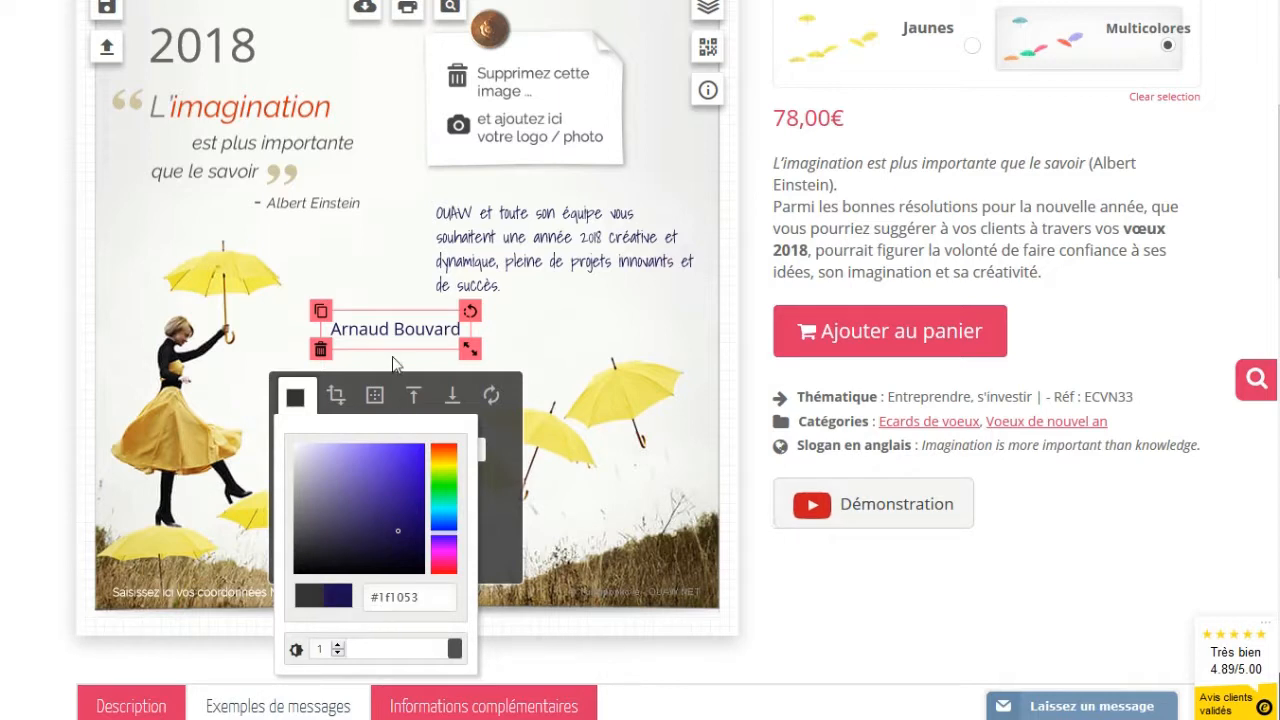
Give the signature the Shadows Into Light font, matching the wish message
click(320, 256)
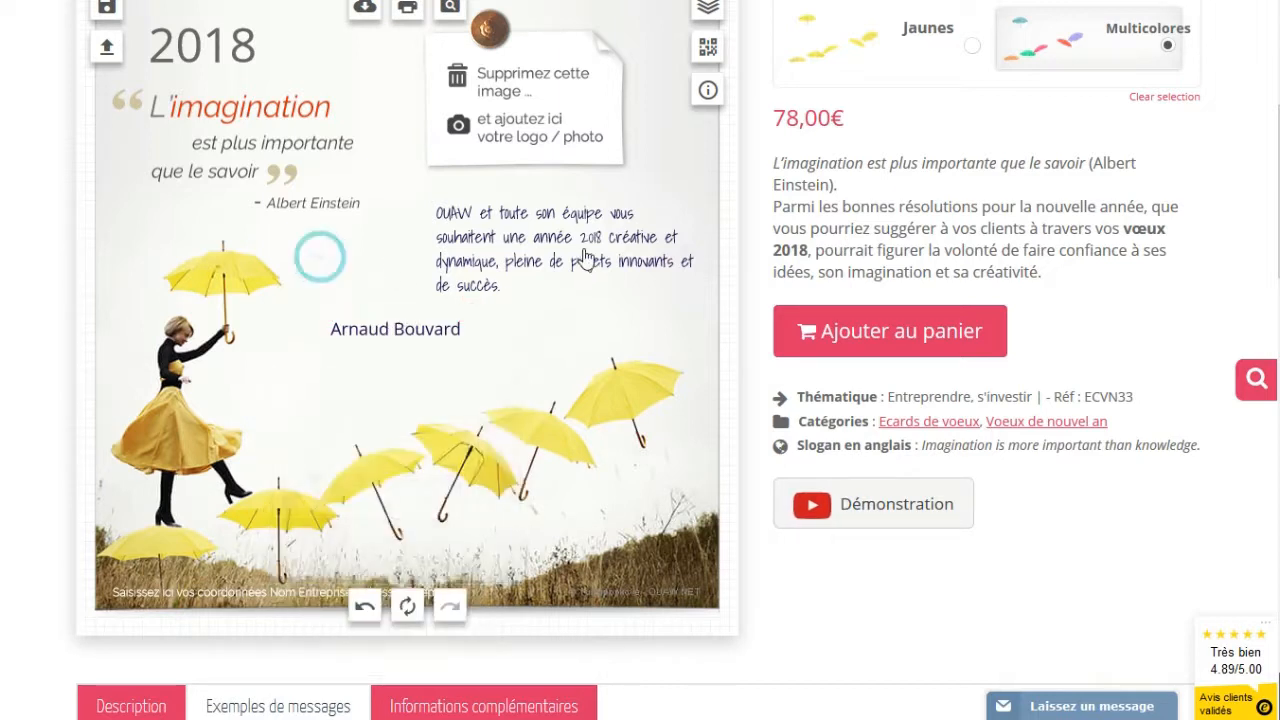
click(395, 340)
click(532, 250)
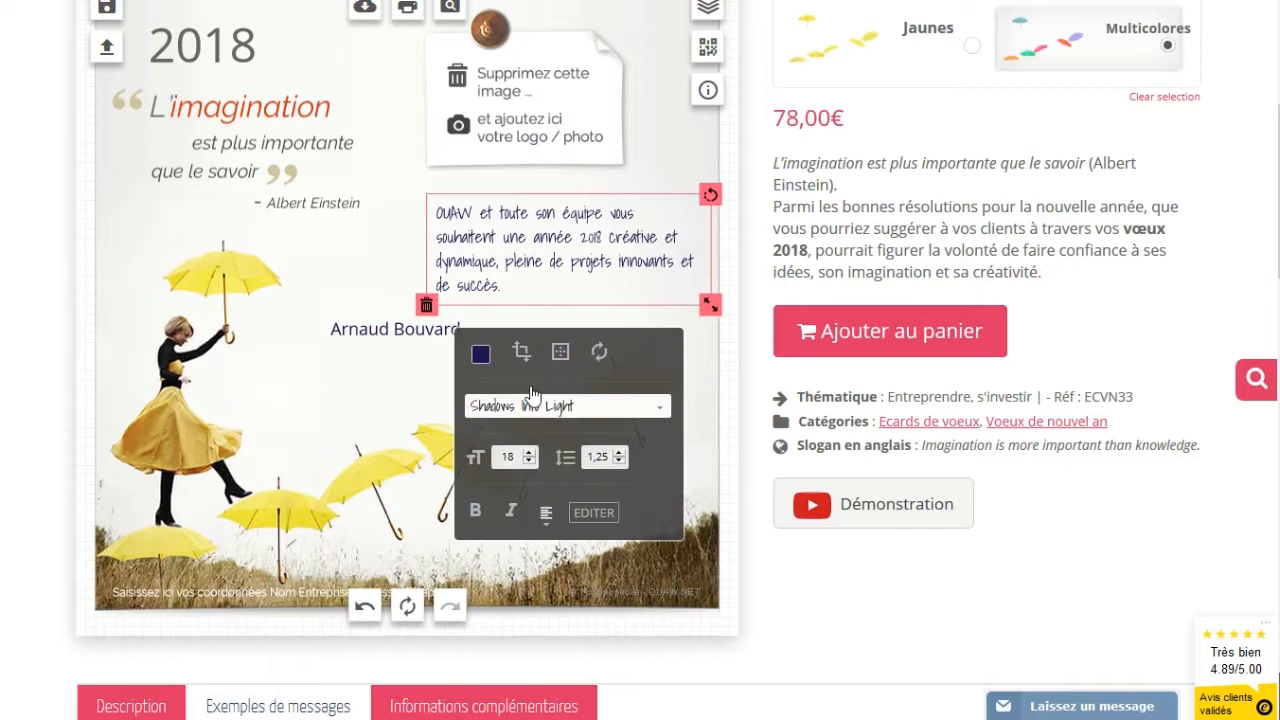
click(375, 340)
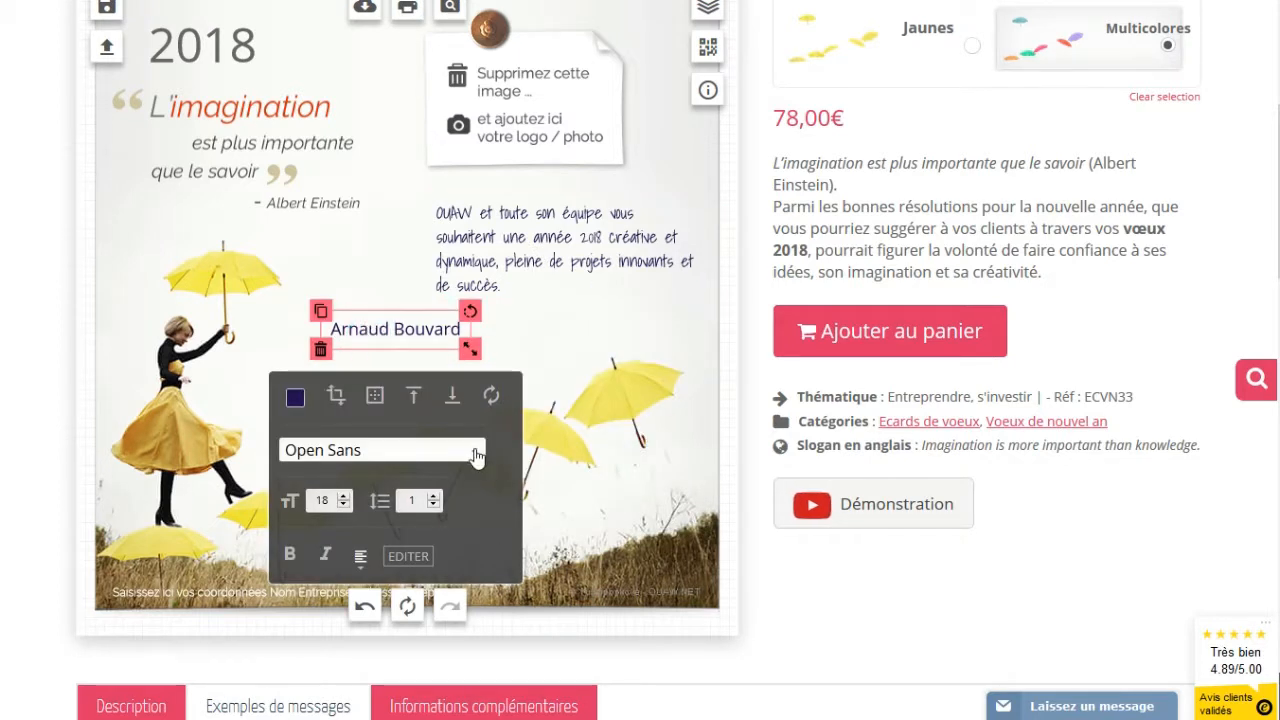
click(476, 456)
scroll(457, 526, down, 1)
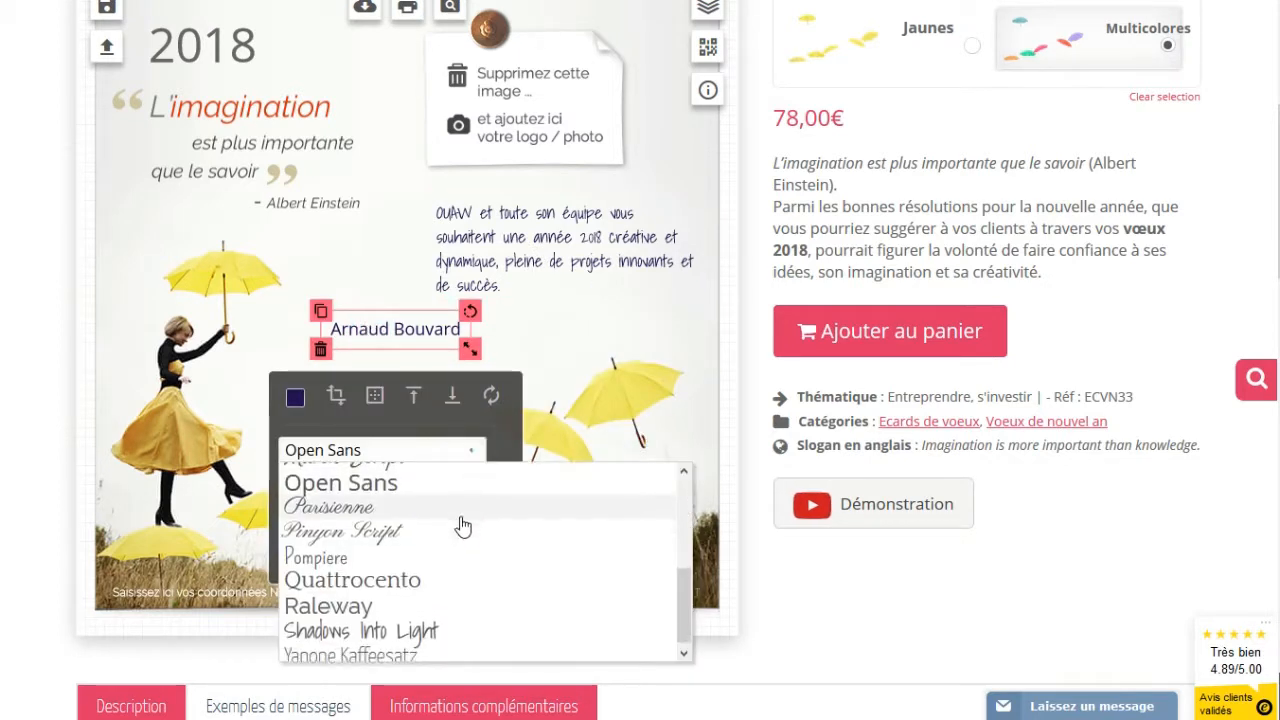
click(331, 624)
Place the signature just beneath the right end of the wish's closing line
click(548, 253)
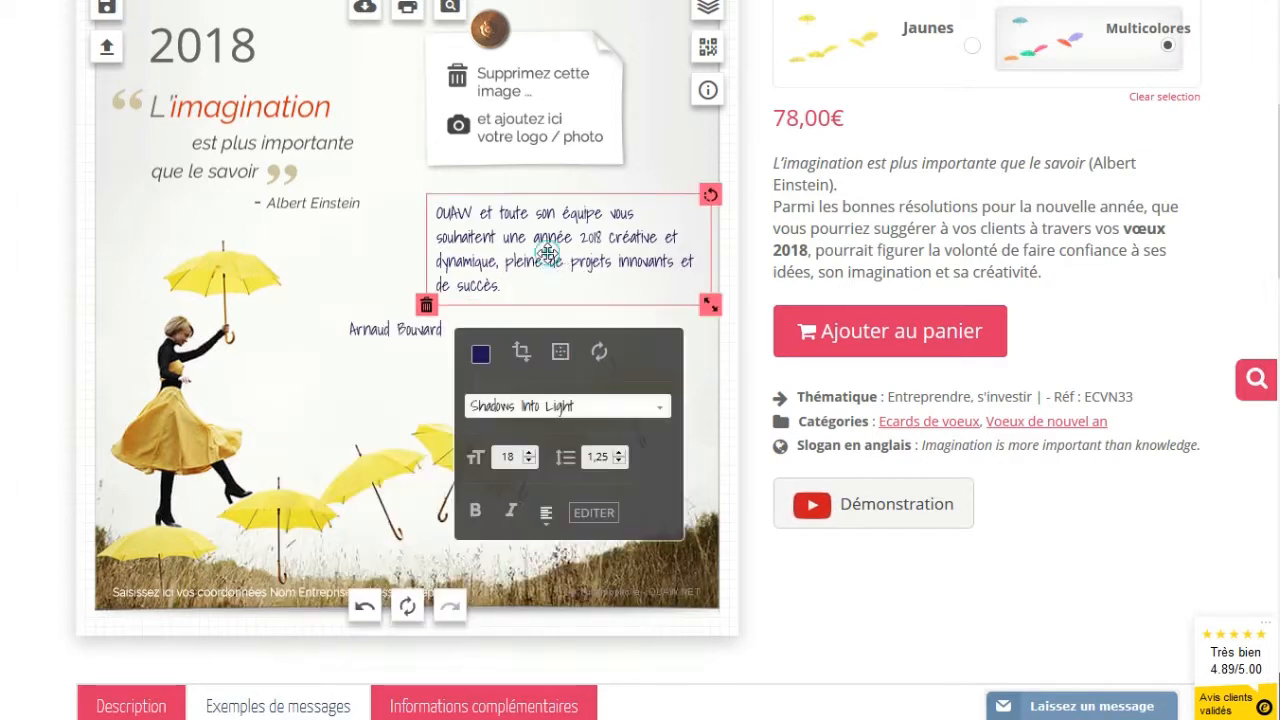
click(398, 333)
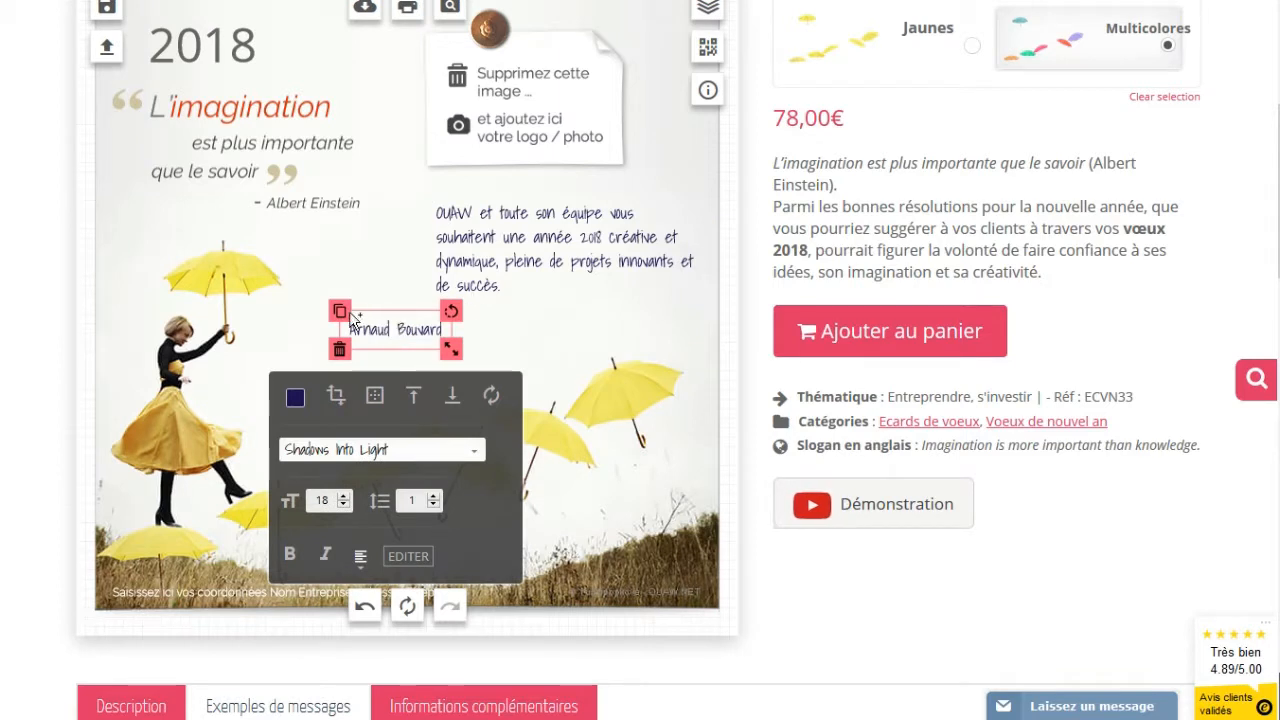
drag(383, 328, 620, 311)
Change the greeting text box's font to Quattrocento, leaving the signature in Shadows Into Light
click(425, 372)
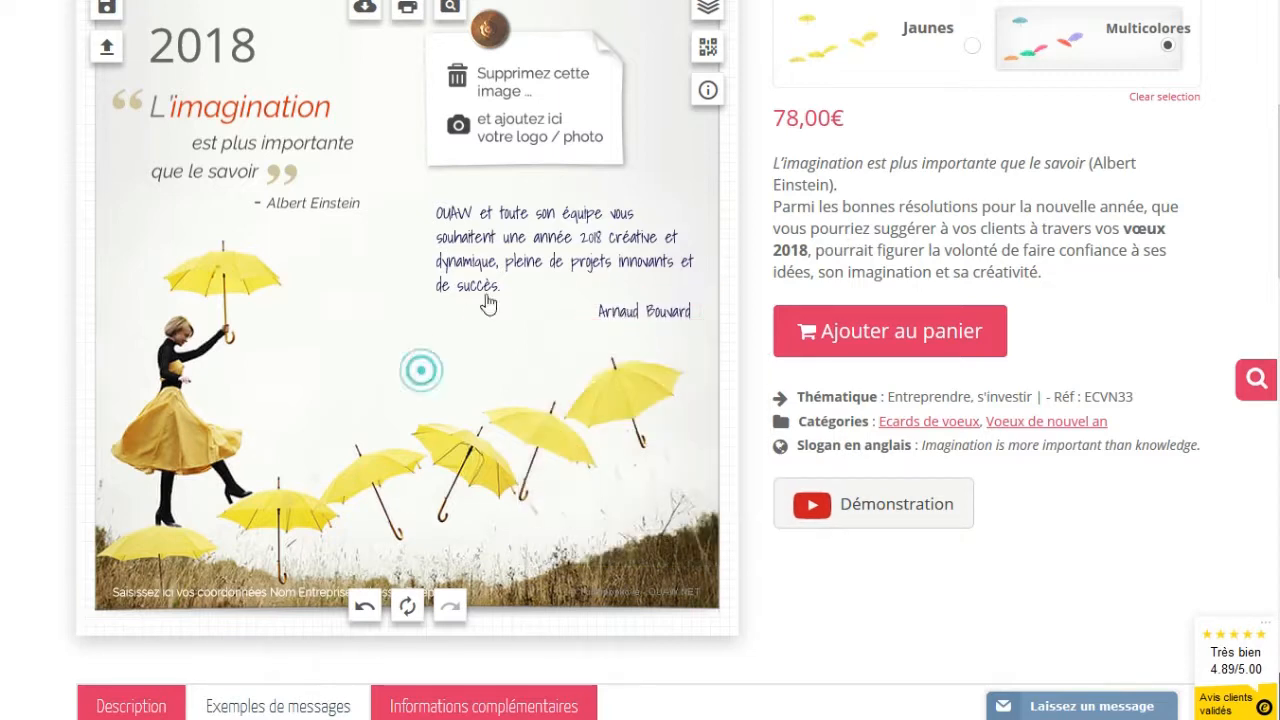
click(471, 263)
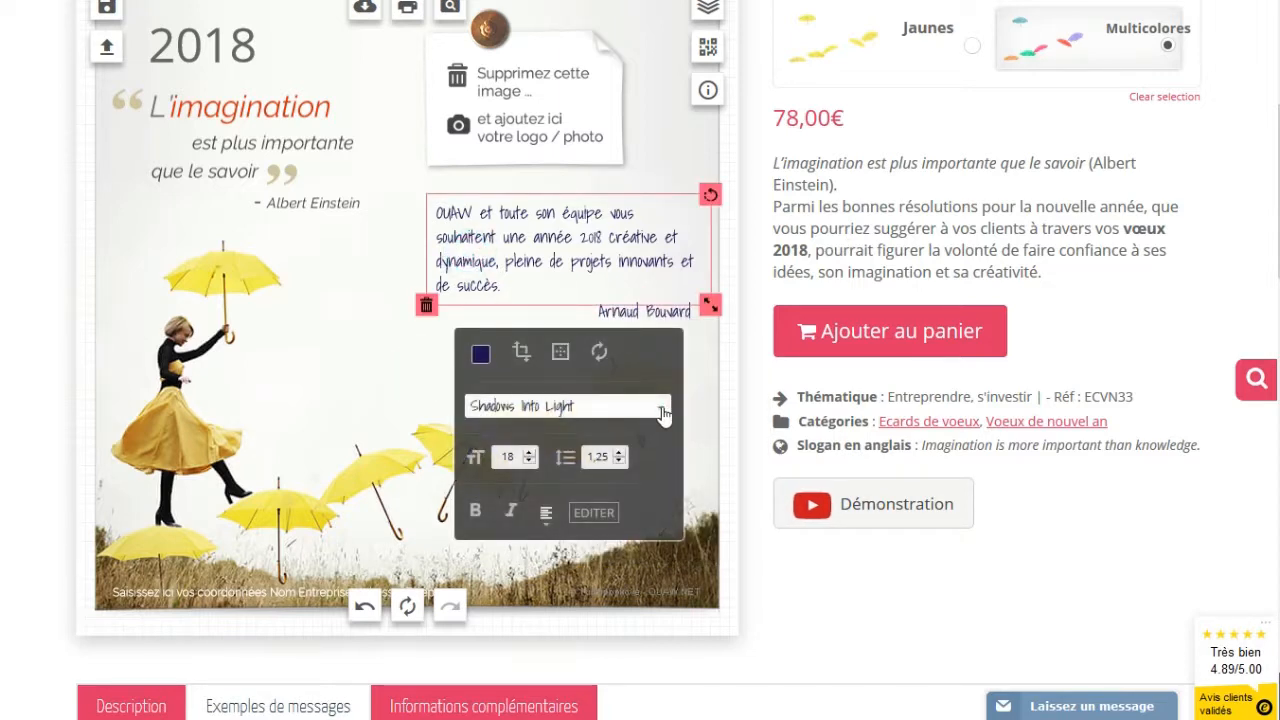
click(663, 410)
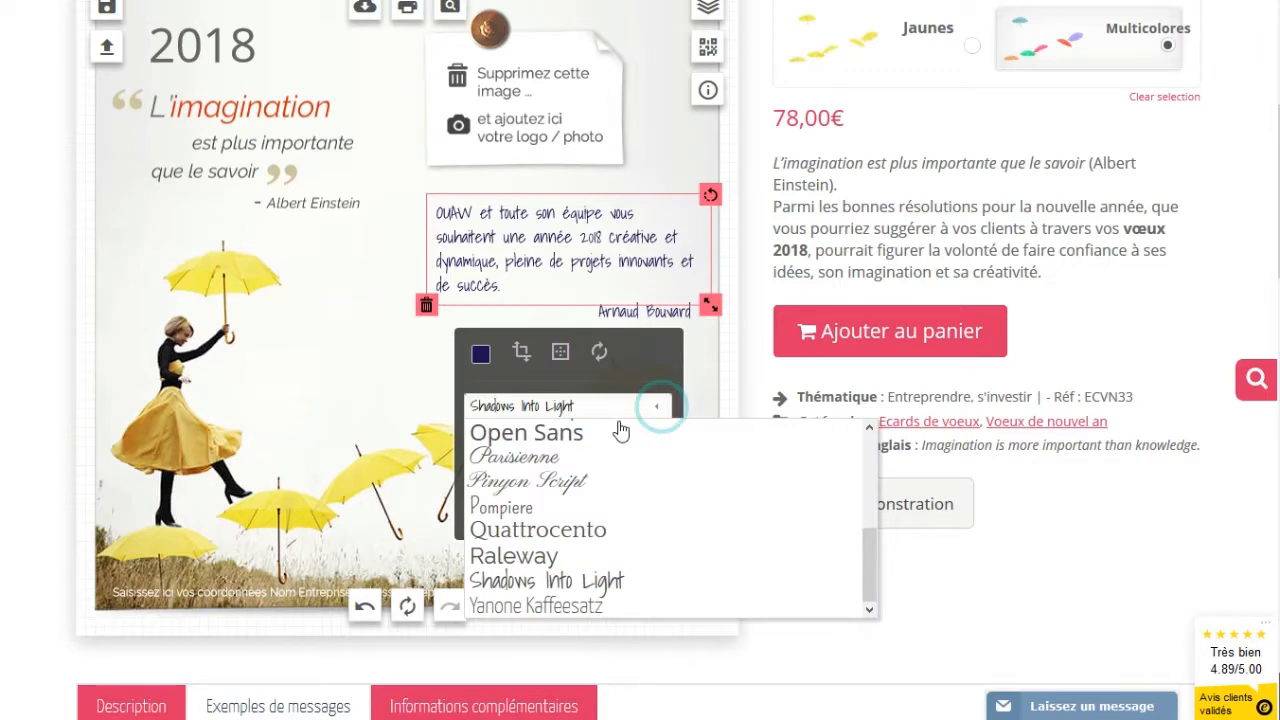
click(554, 533)
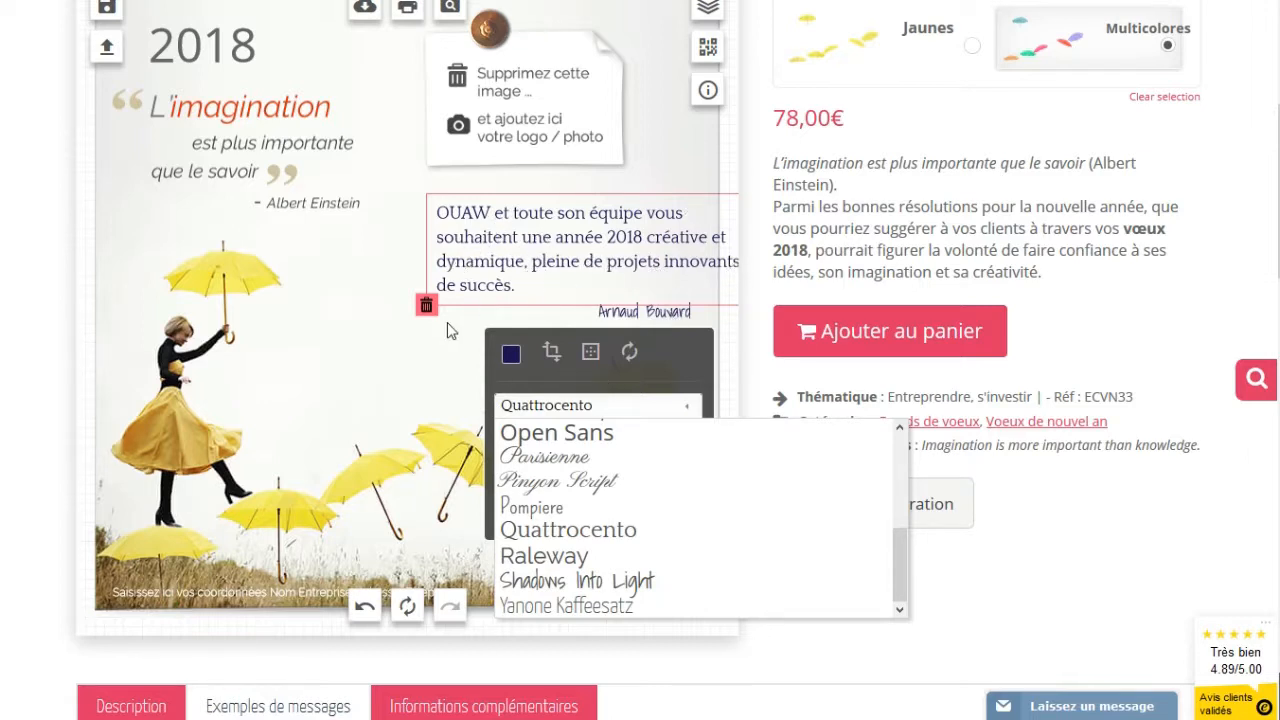
click(390, 325)
scroll(500, 150, down, 4)
scroll(500, 150, up, 4)
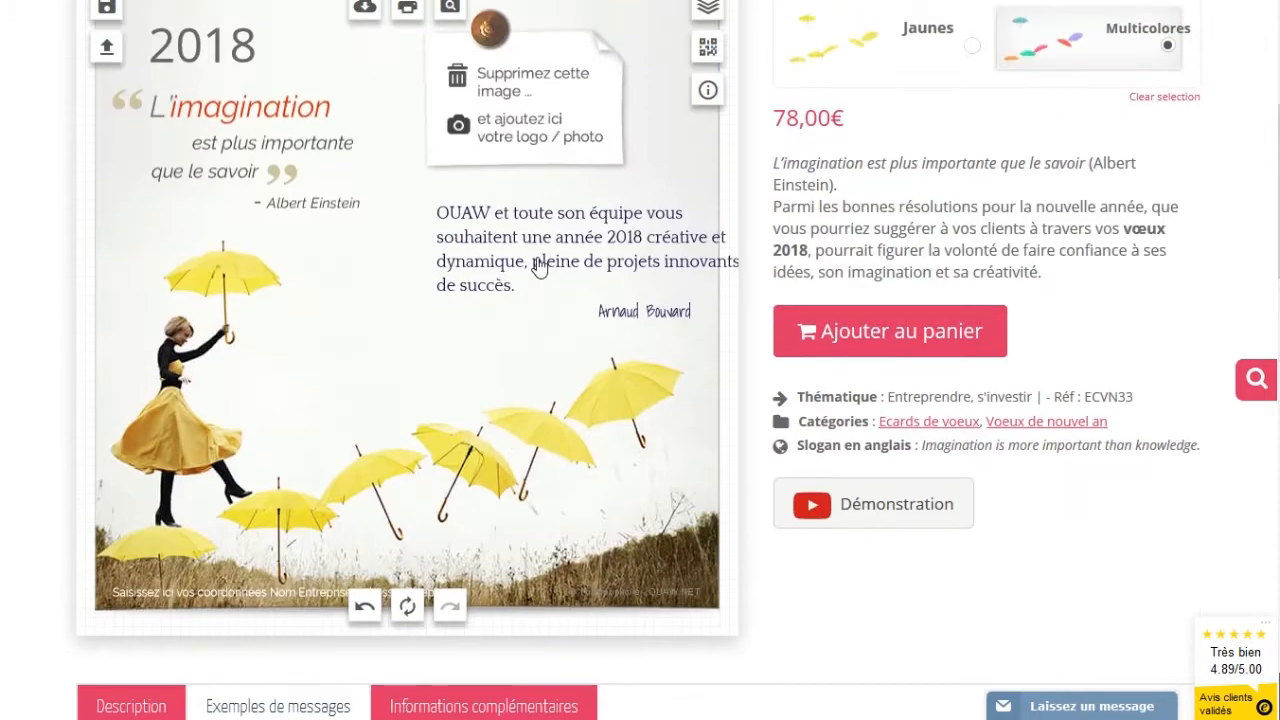
click(537, 258)
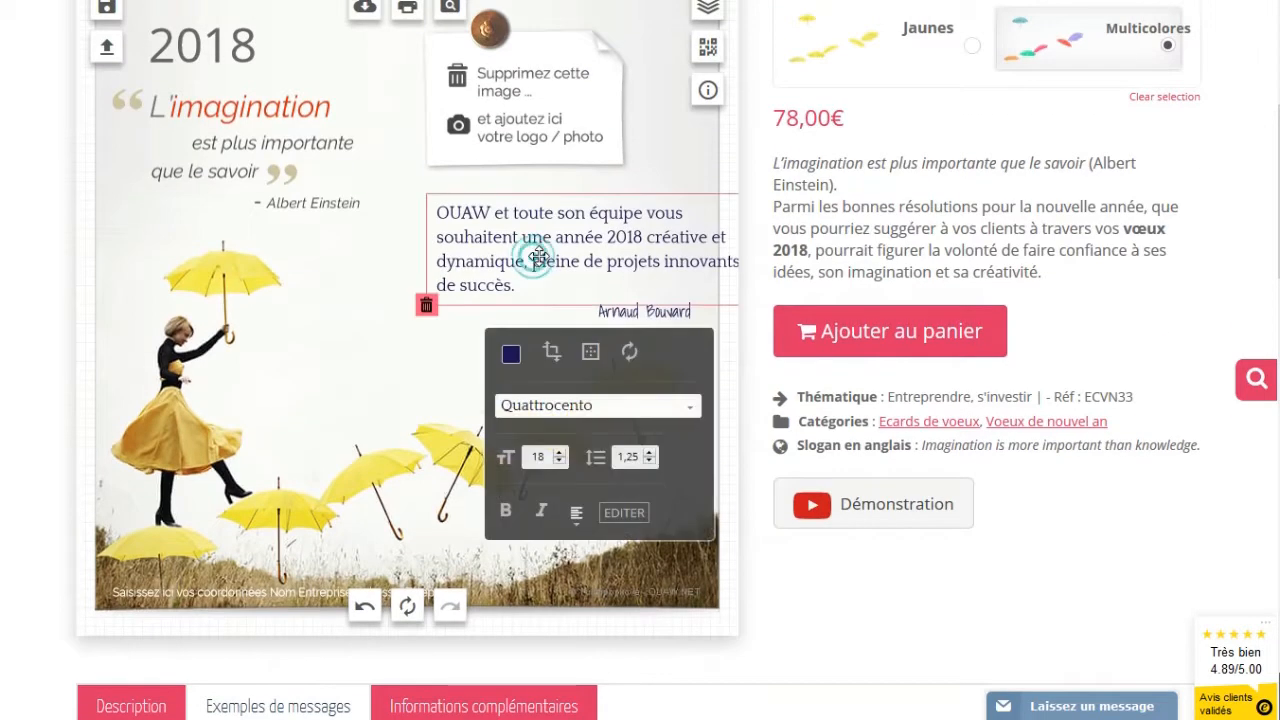
Rebreak the message before 'et' and 'innovants' so it ends 'innovants et de succès.', then nudge it up-left
click(632, 514)
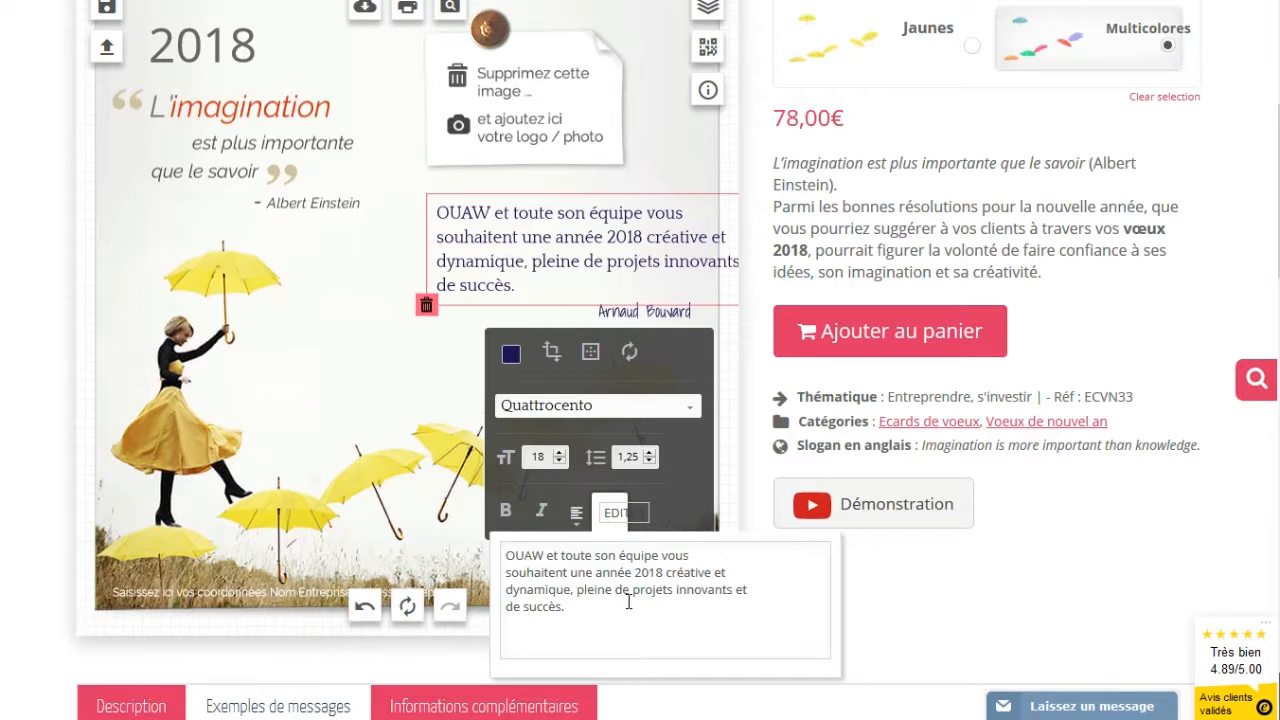
click(716, 572)
key(Return)
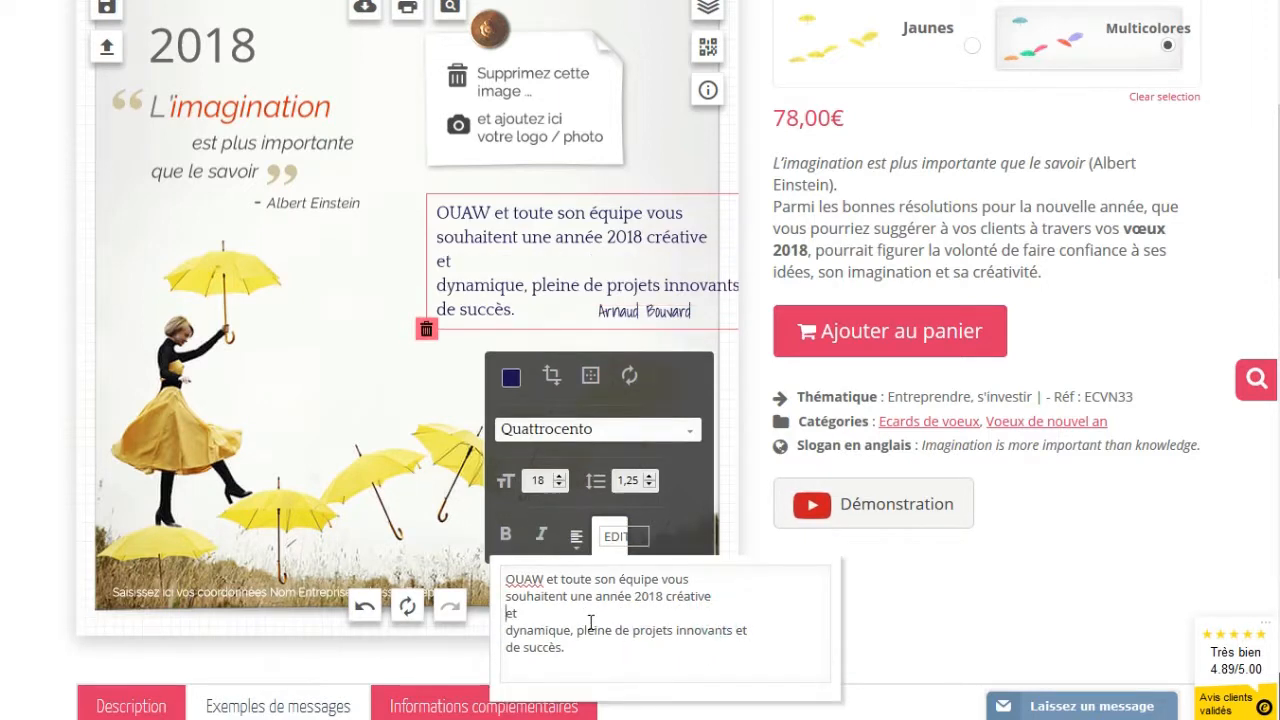
click(507, 630)
key(BackSpace)
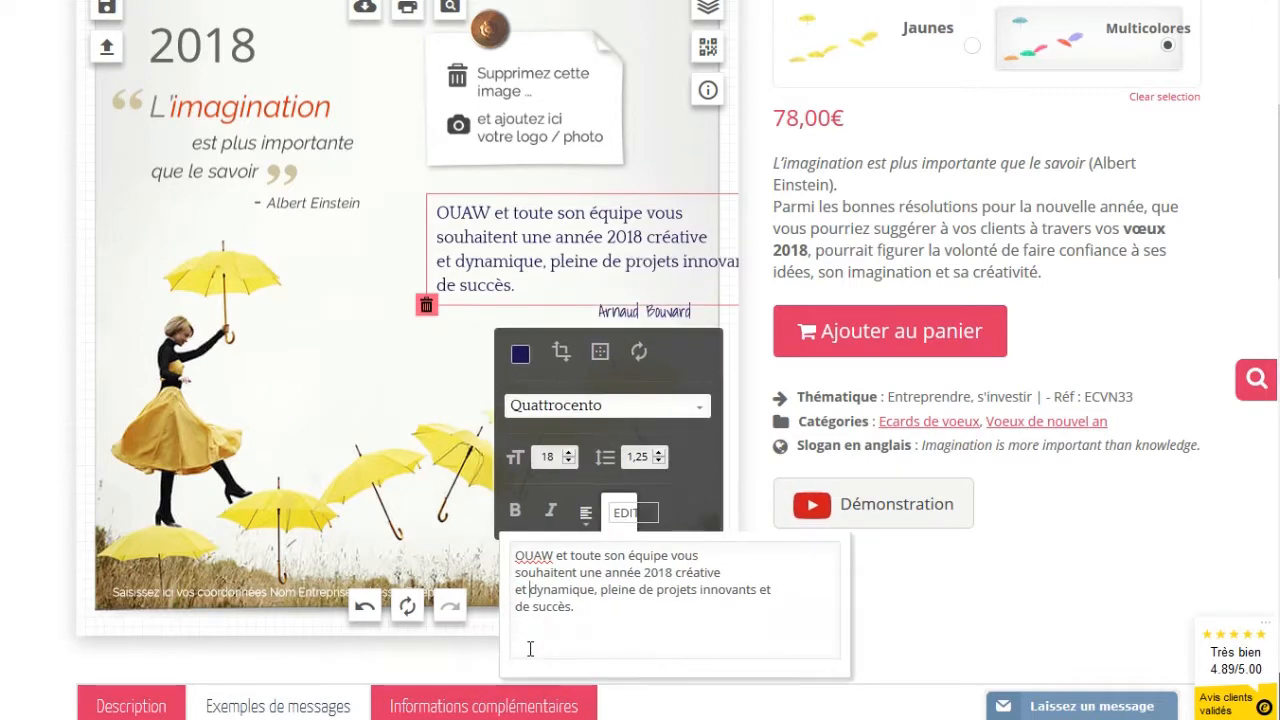
click(700, 592)
key(Return)
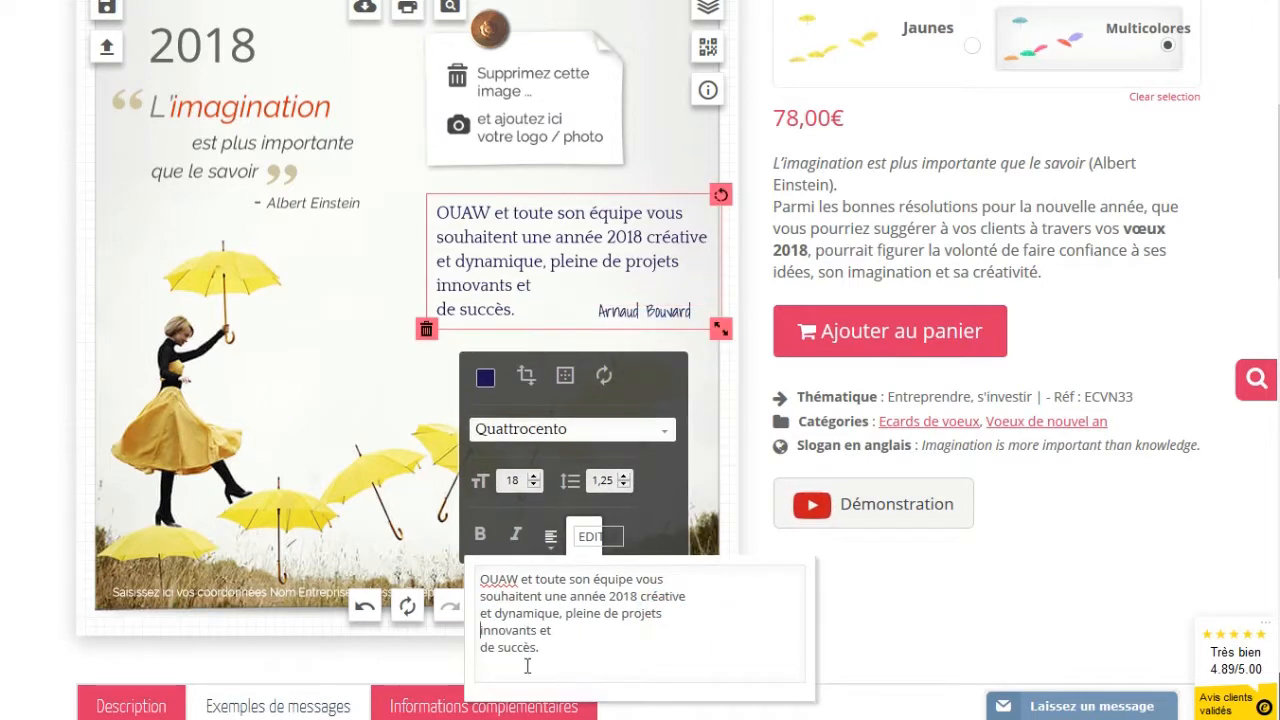
click(479, 647)
key(BackSpace)
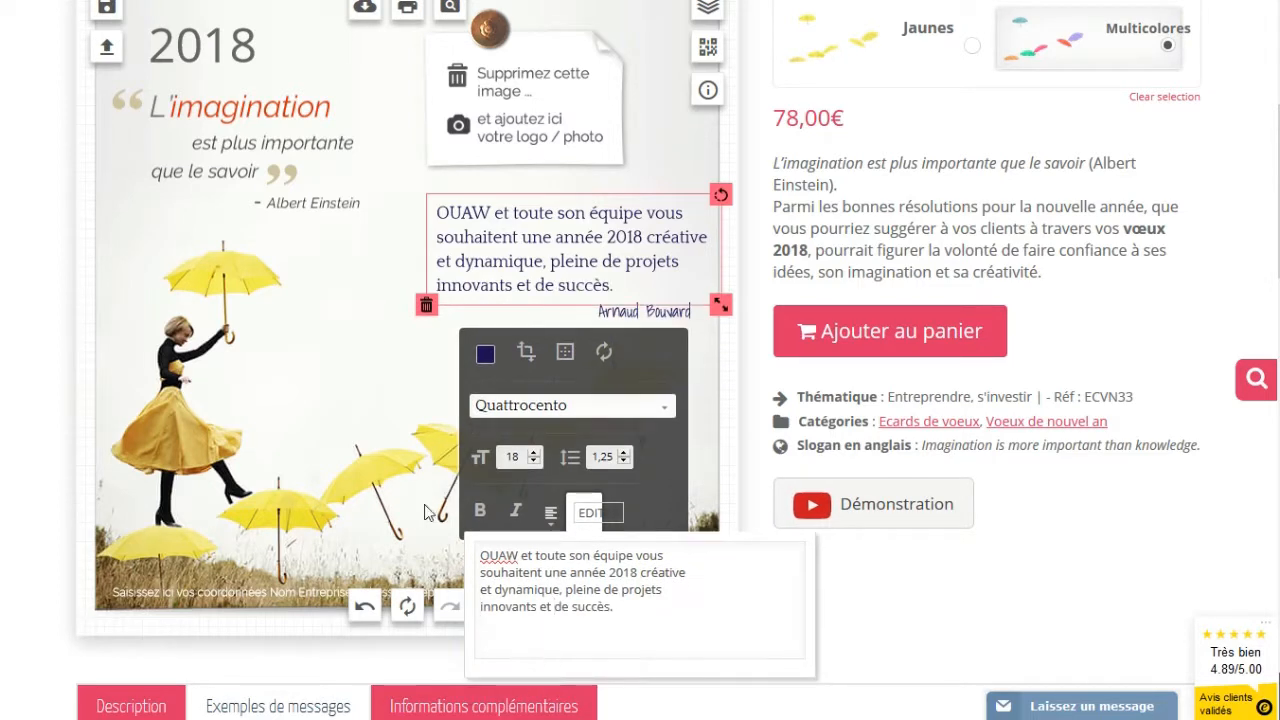
click(351, 343)
drag(522, 238, 518, 226)
Switch the signature's font to Quattrocento and shift it slightly to sit under the message
click(340, 323)
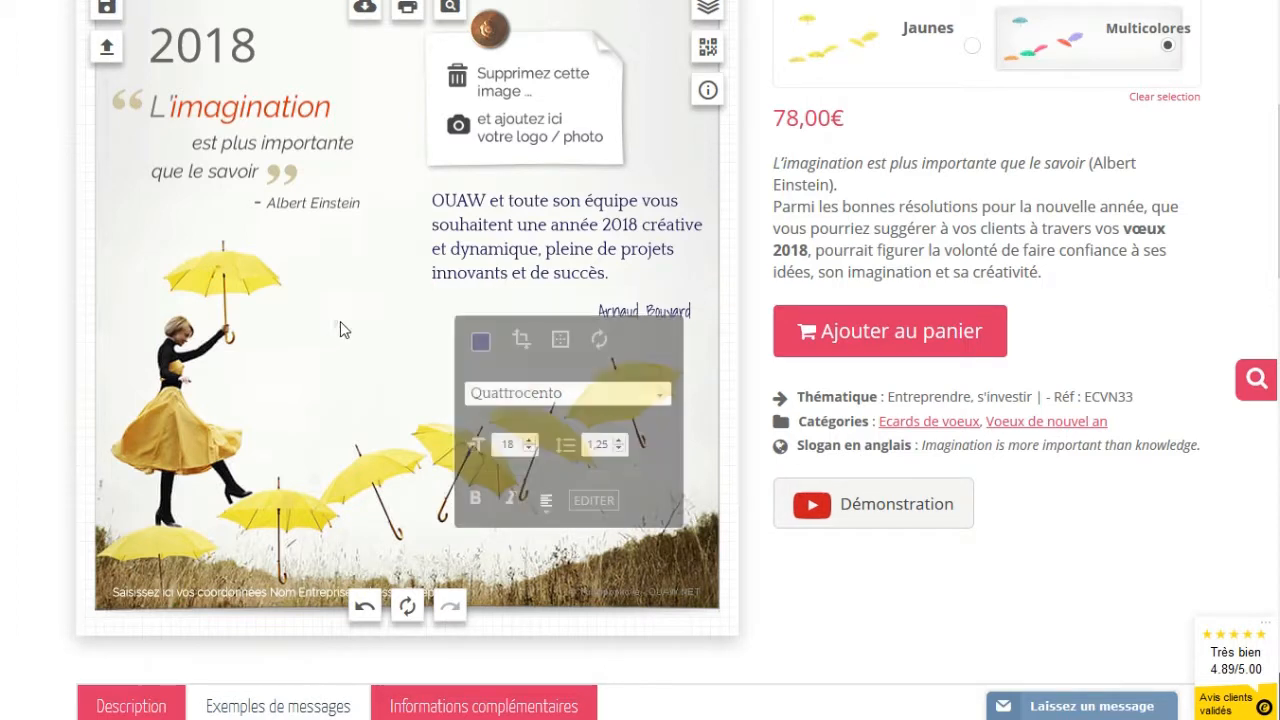
drag(643, 304, 651, 302)
click(729, 428)
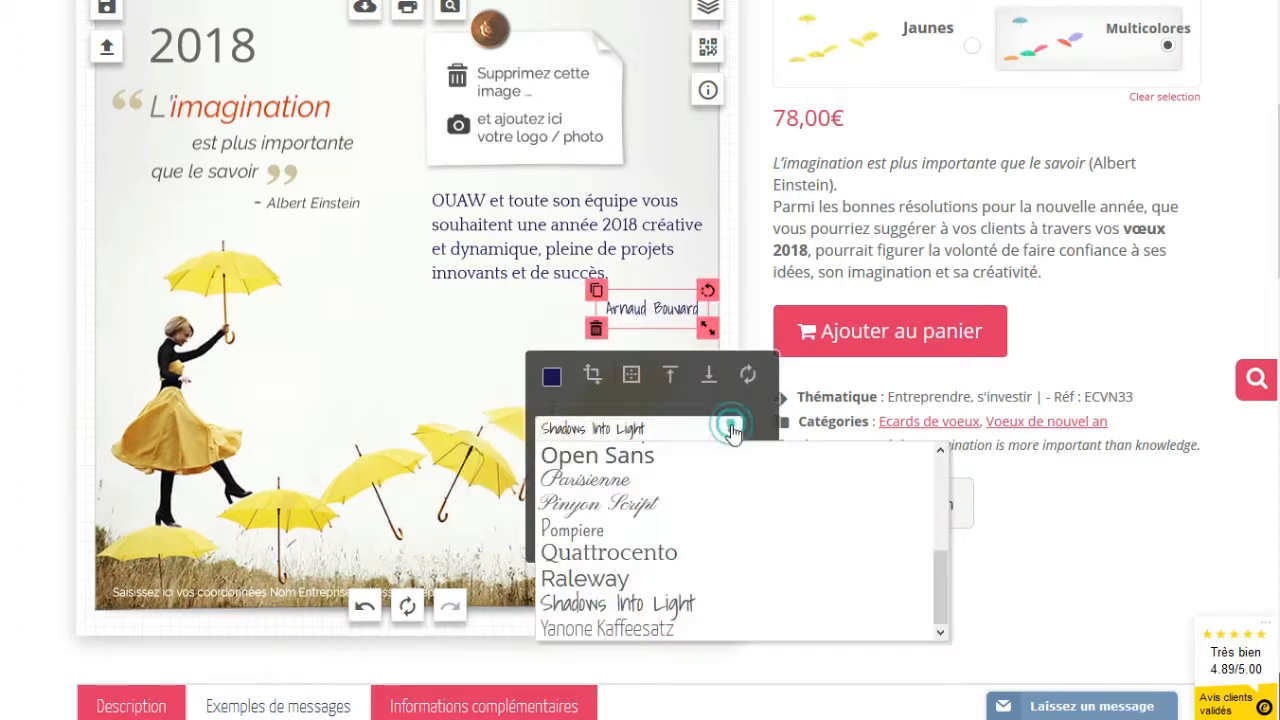
click(643, 552)
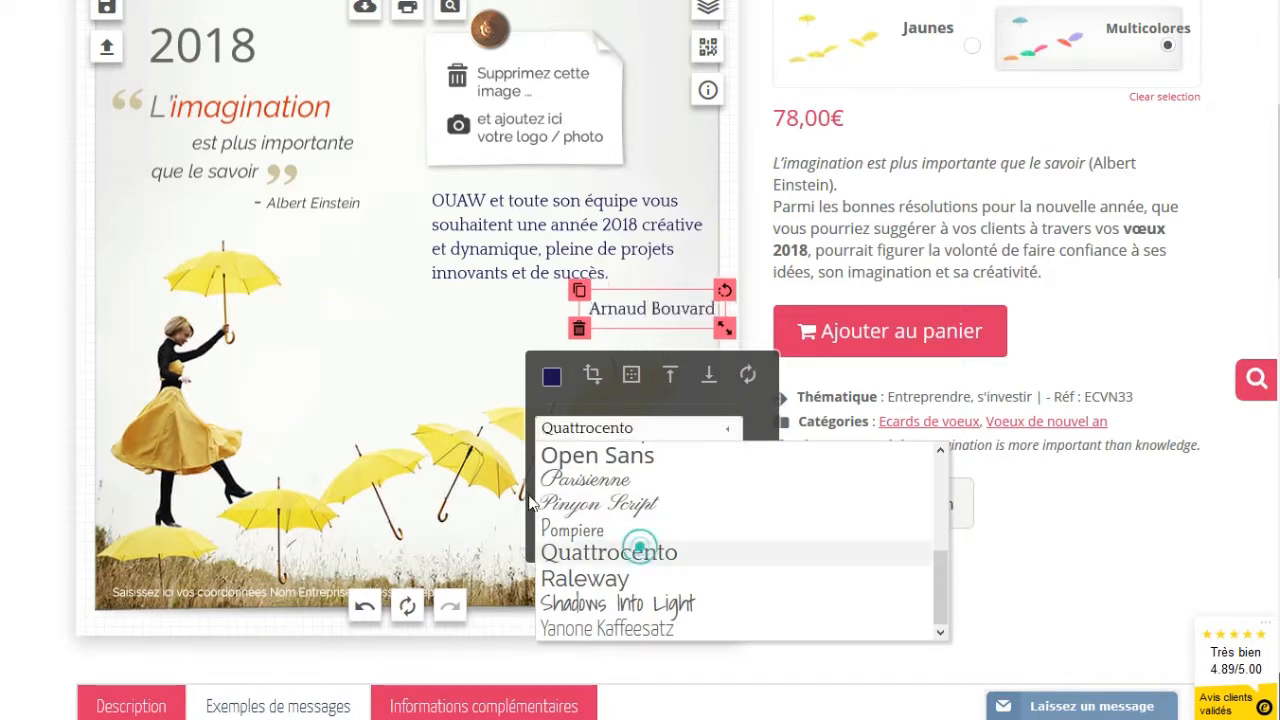
click(371, 400)
drag(664, 311, 624, 320)
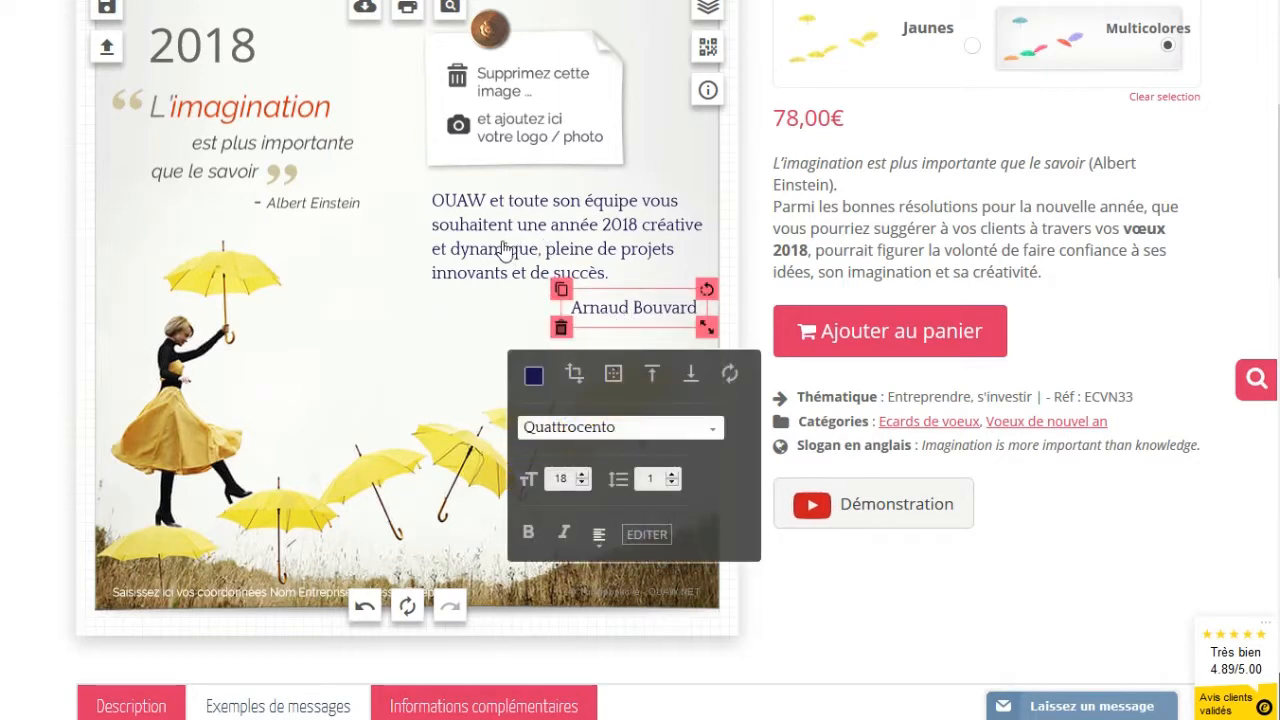
Try centre alignment on the wish message
click(474, 258)
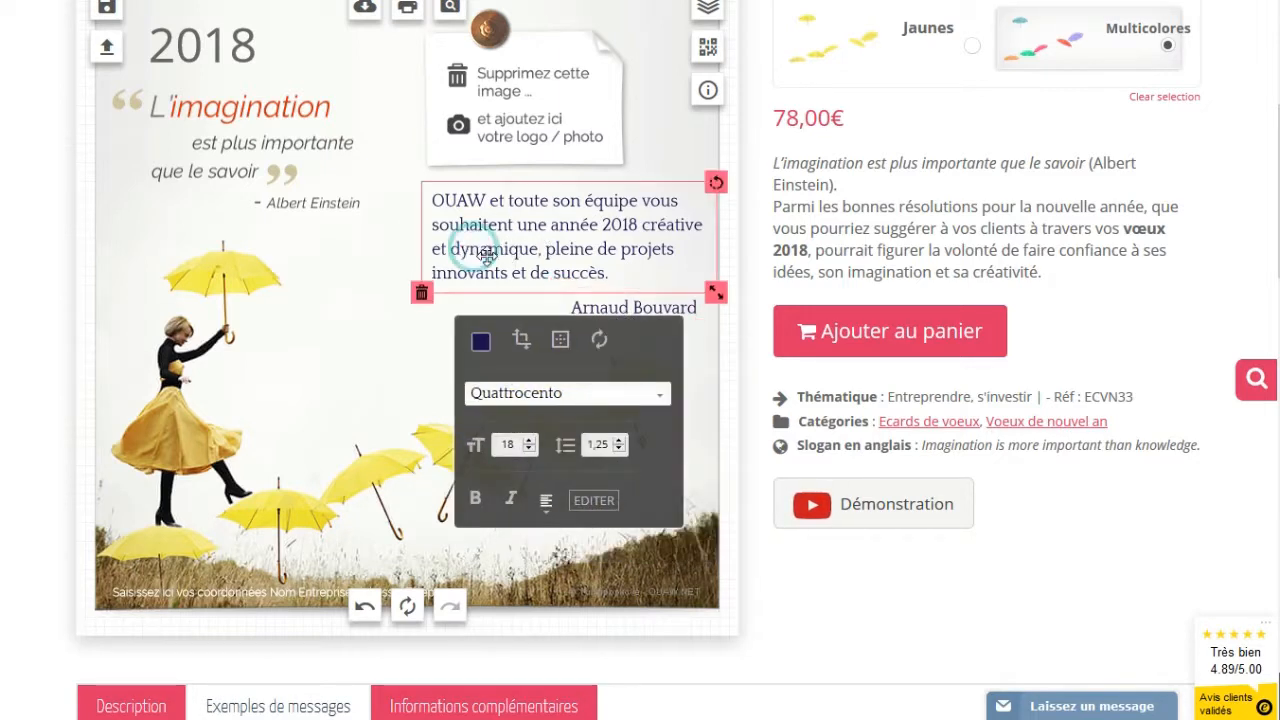
drag(588, 312, 586, 314)
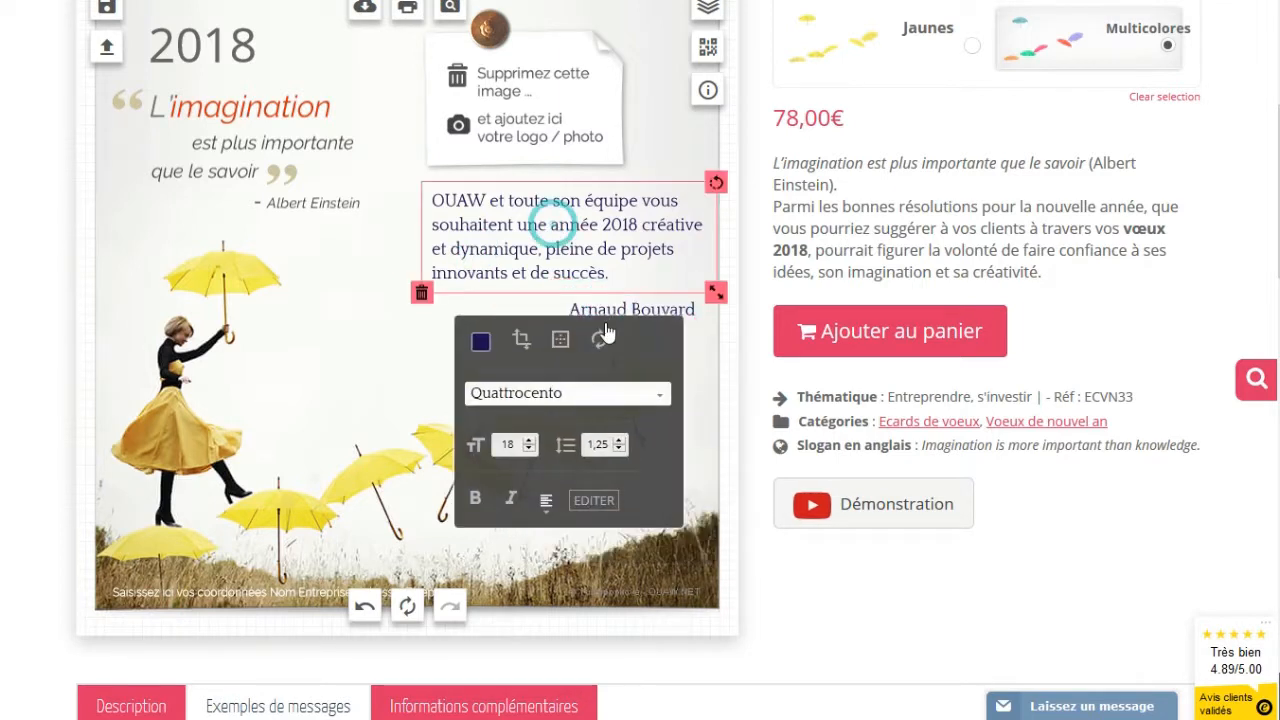
click(545, 503)
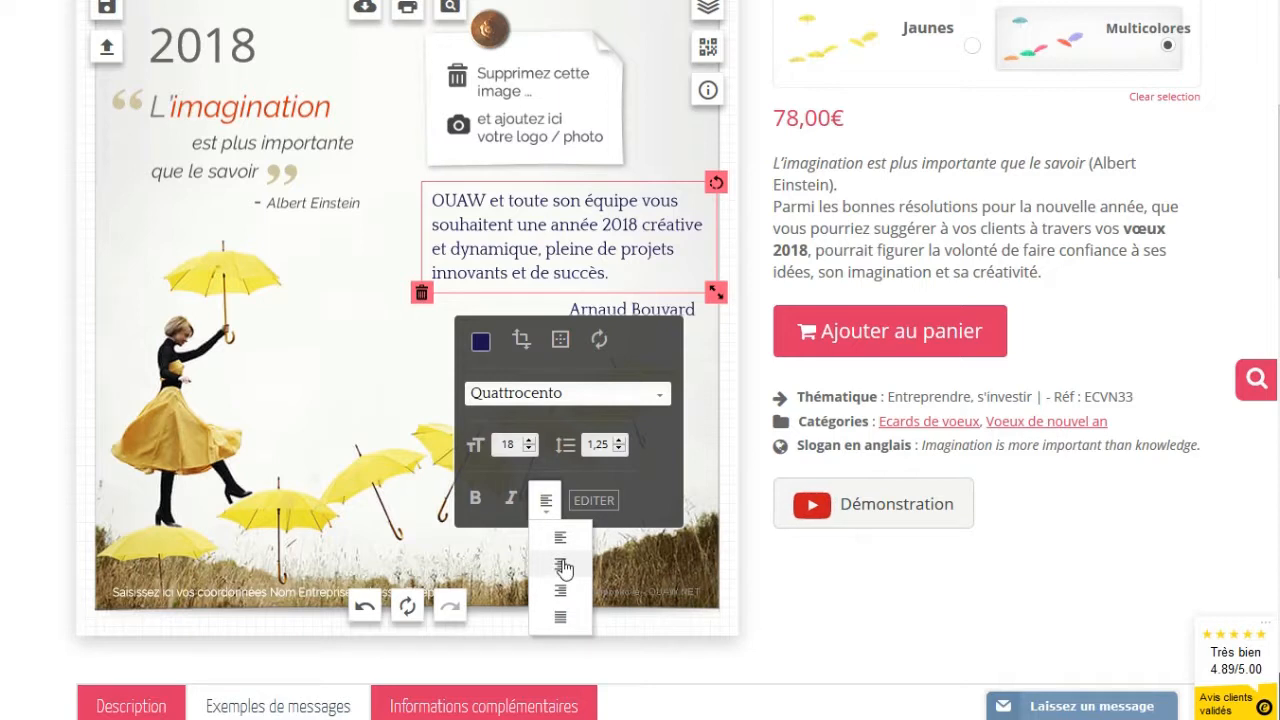
click(561, 564)
click(327, 290)
Try right alignment on the wish message instead
click(512, 220)
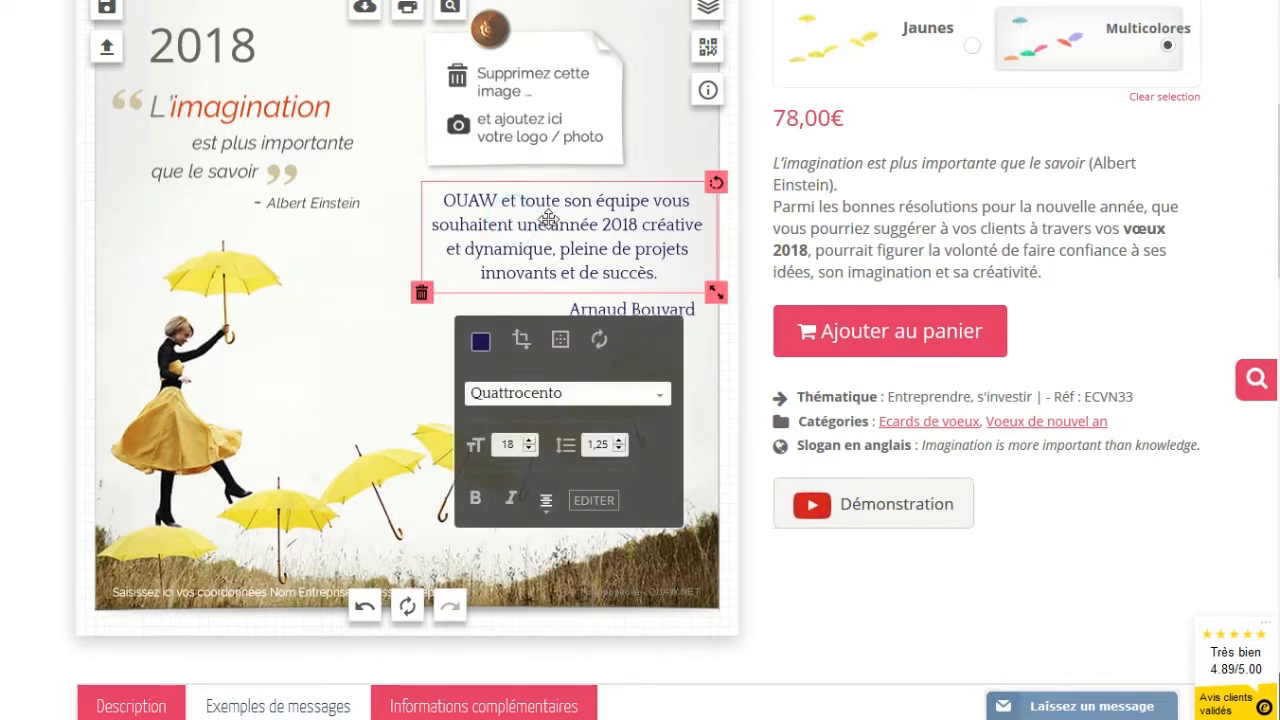
click(548, 219)
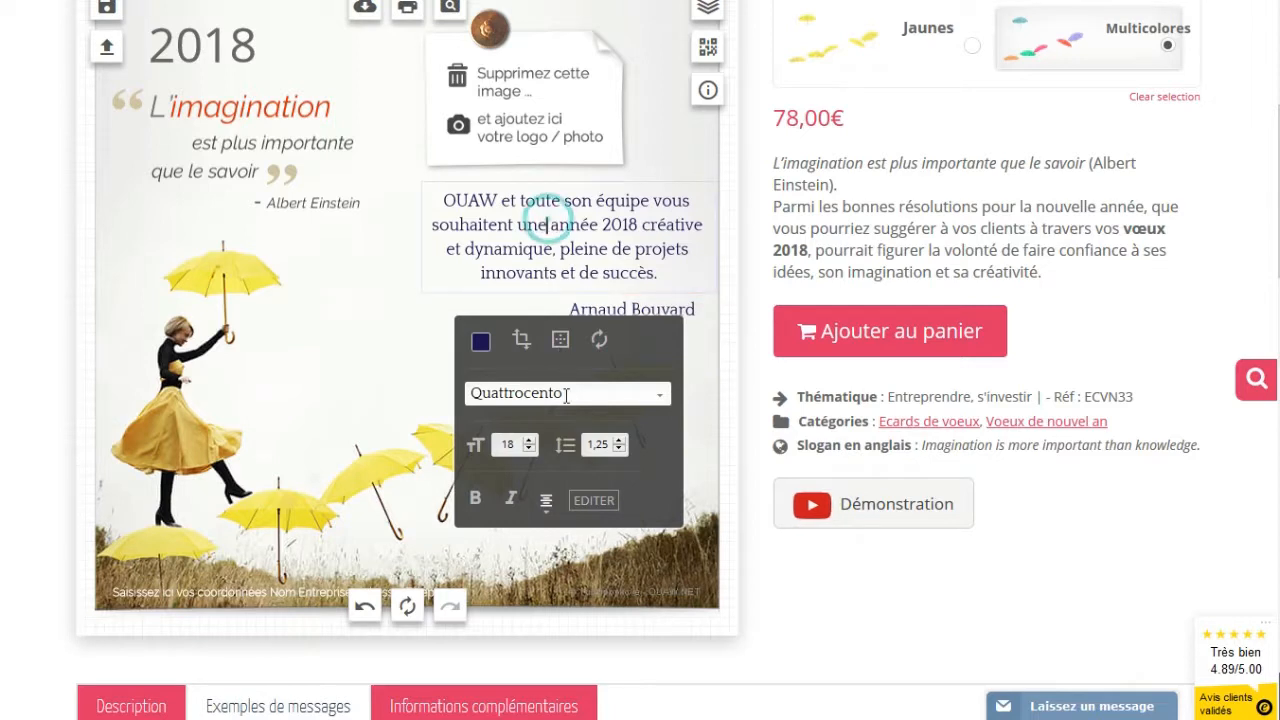
click(546, 500)
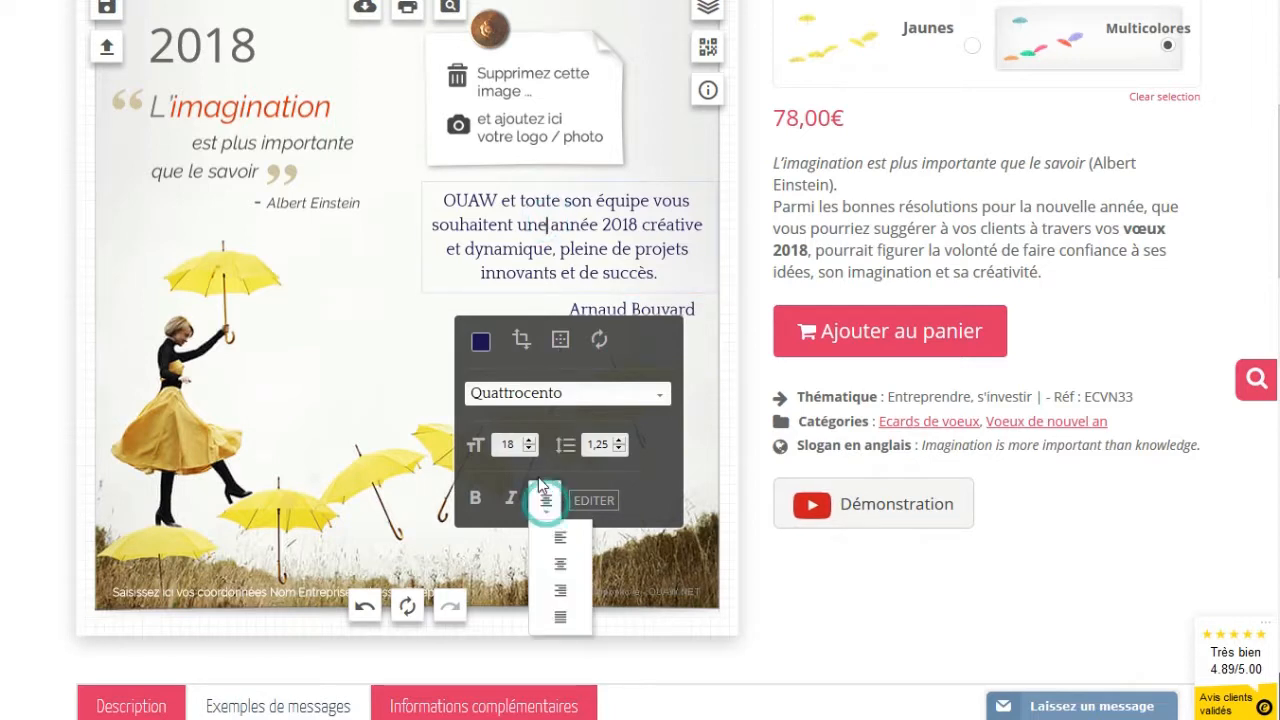
click(562, 594)
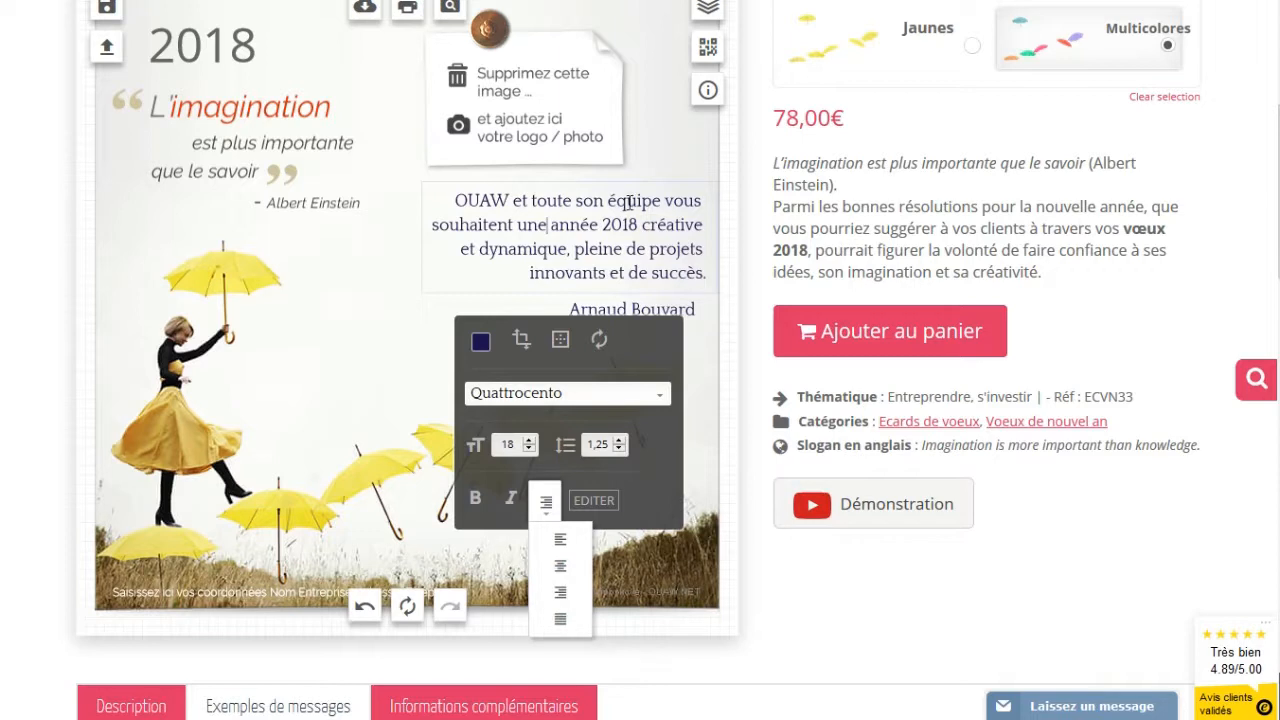
click(379, 294)
Move the wish message left and down, and the signature slightly left and down
click(520, 251)
drag(520, 251, 505, 256)
click(243, 371)
click(665, 313)
drag(665, 313, 648, 324)
Left-align the wish message, shift it right, and move the signature up and right
click(505, 245)
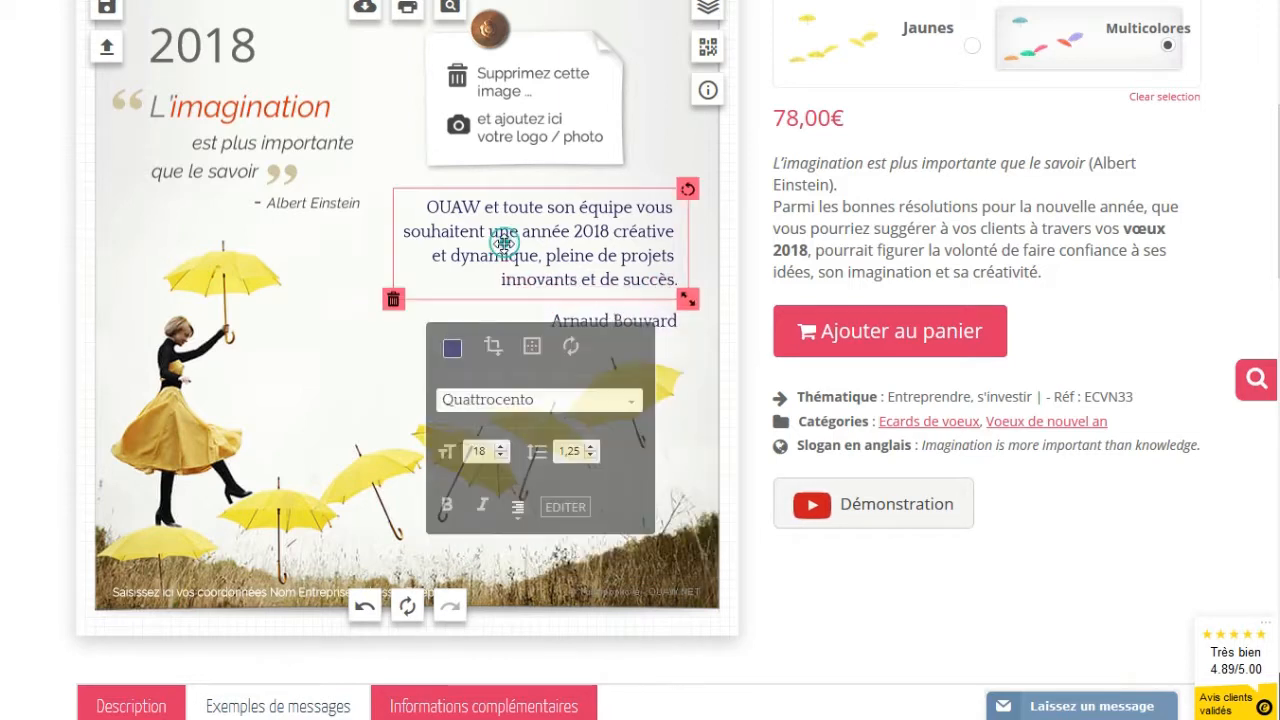
click(516, 510)
click(531, 545)
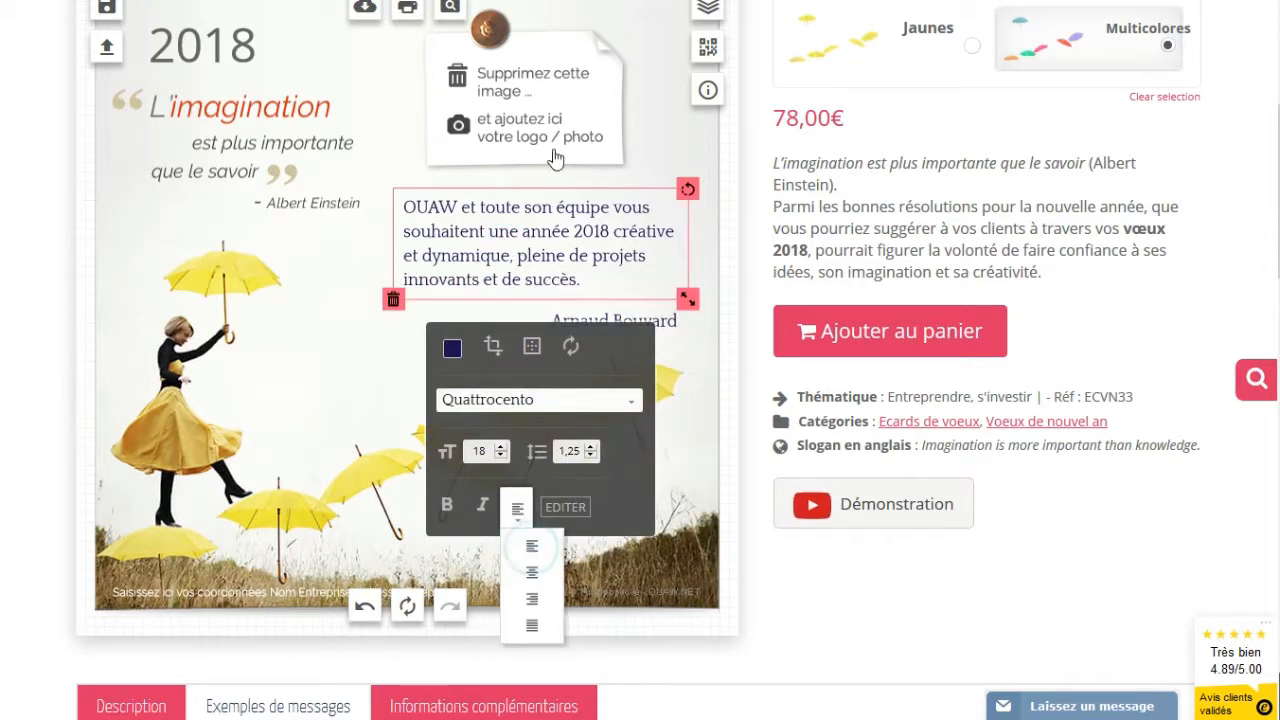
drag(467, 198, 493, 193)
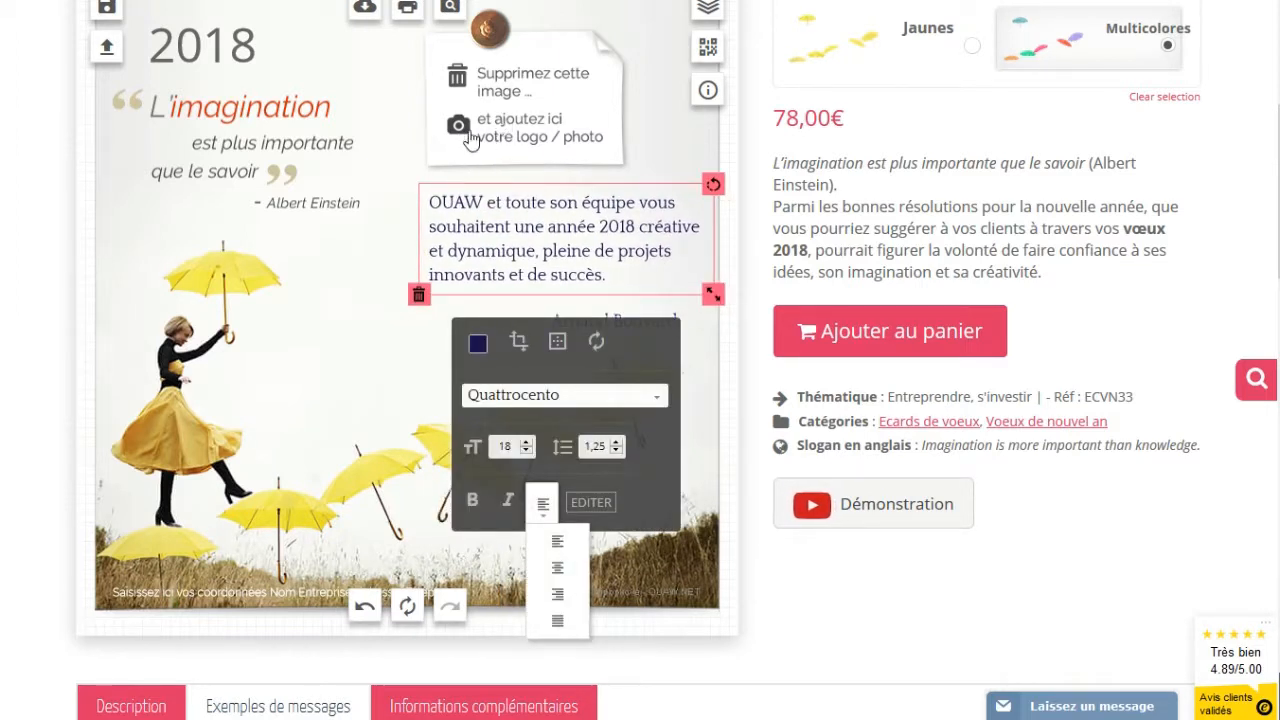
click(394, 254)
drag(590, 318, 622, 316)
click(508, 250)
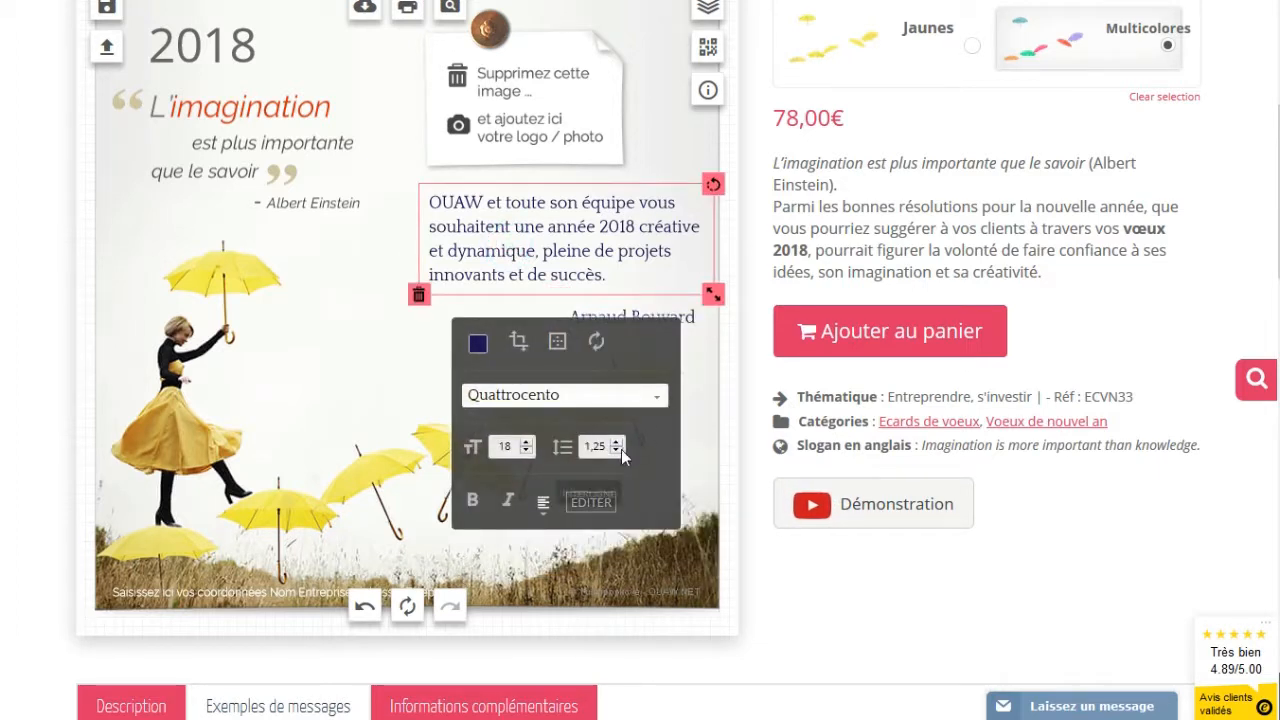
Set the wish message's INTERLIGNE line spacing to 1
click(508, 204)
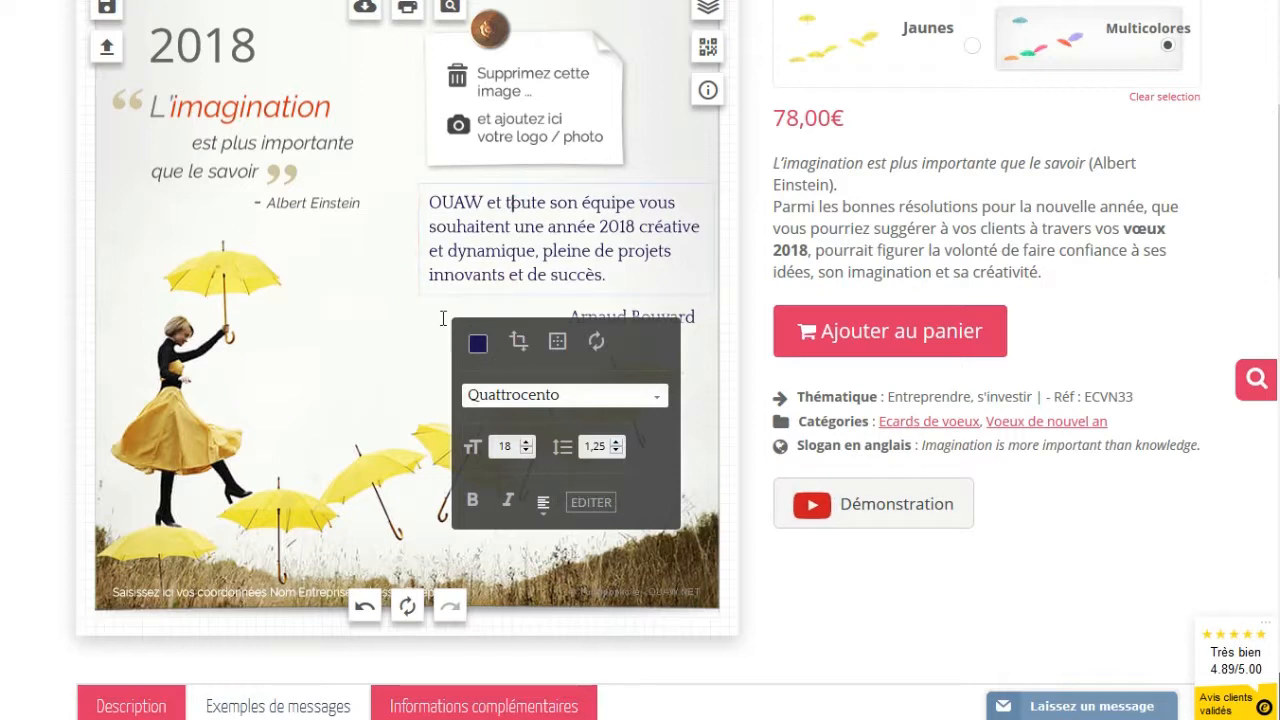
click(344, 274)
click(486, 277)
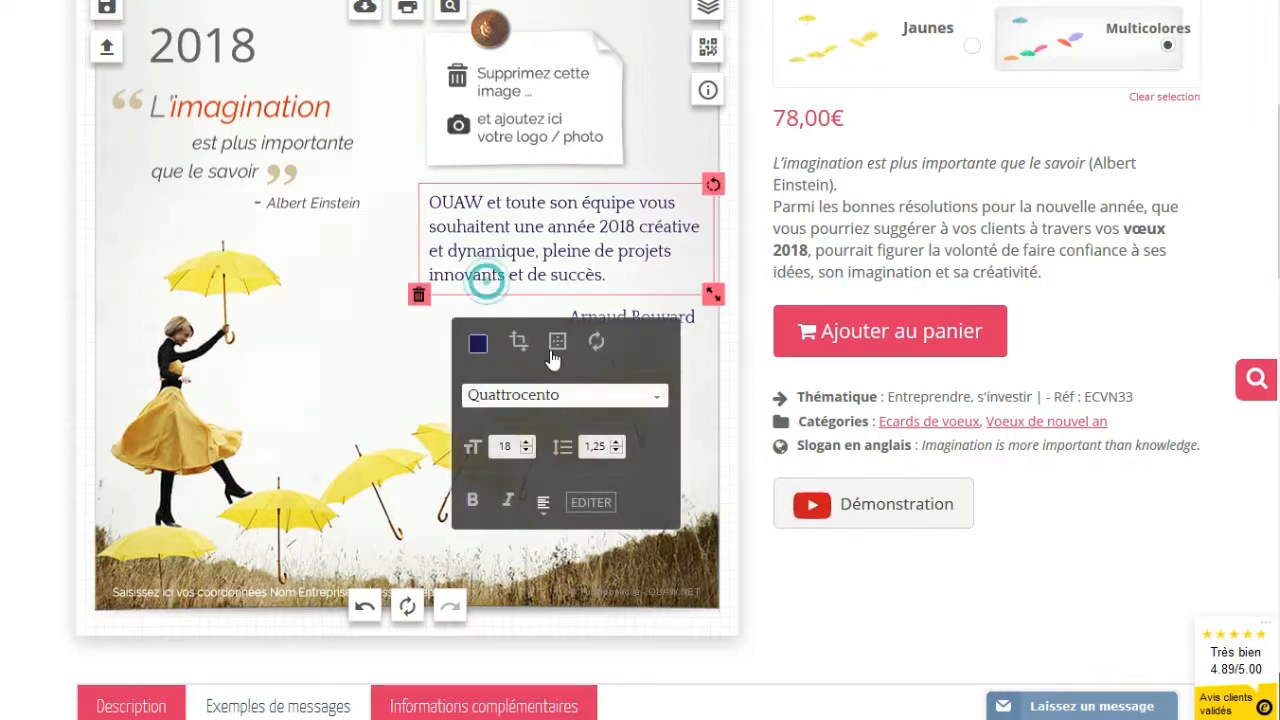
double_click(595, 447)
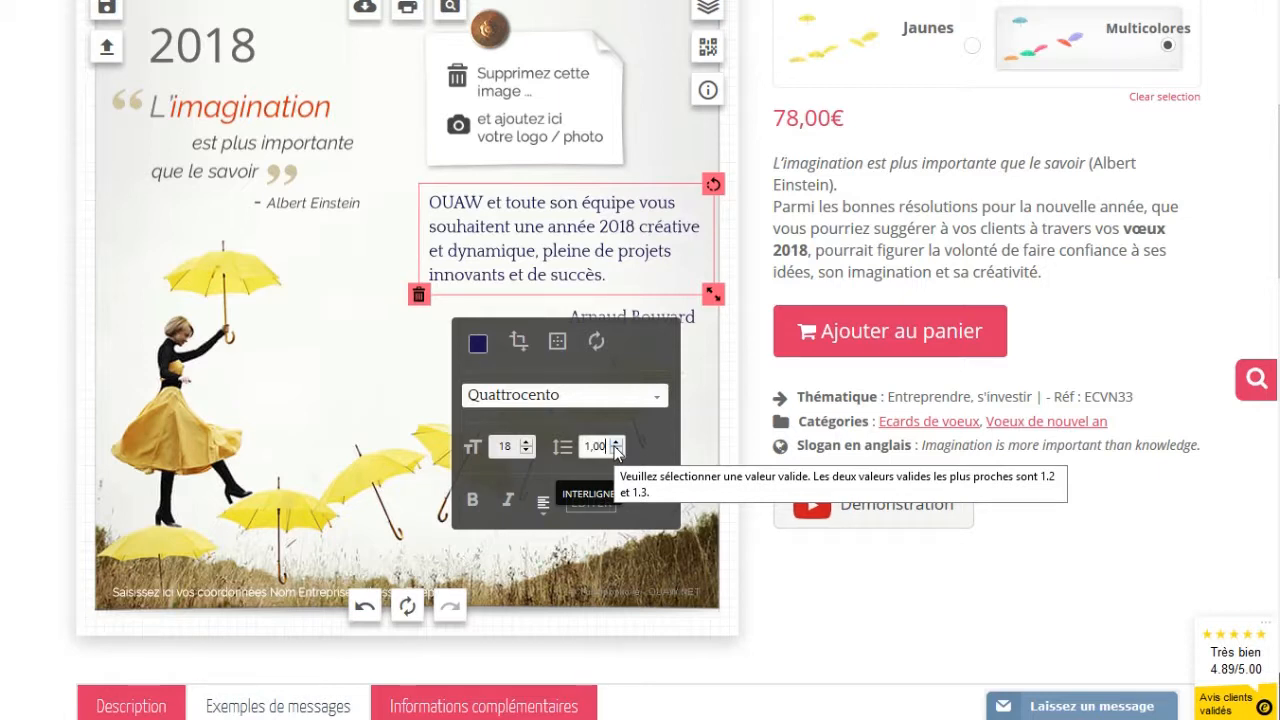
click(615, 452)
click(370, 316)
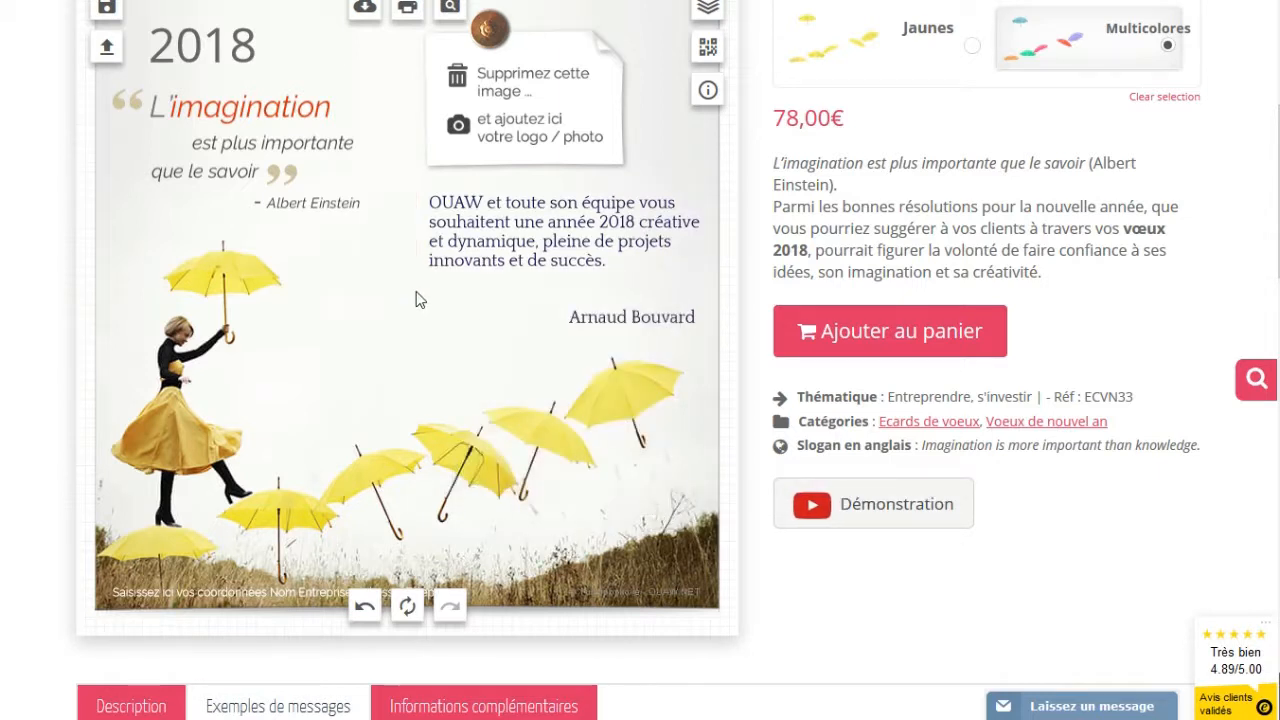
Step the message line spacing up through 1,1 and 1,2 to 1,3
click(511, 249)
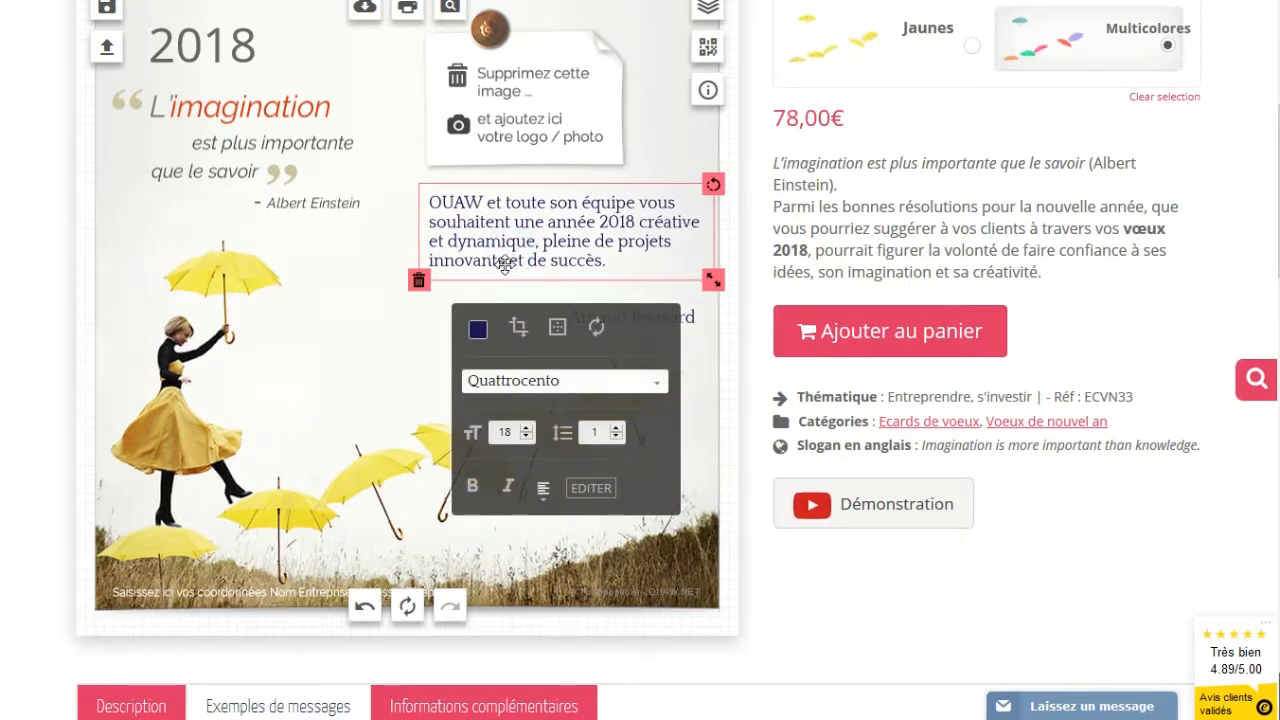
click(616, 428)
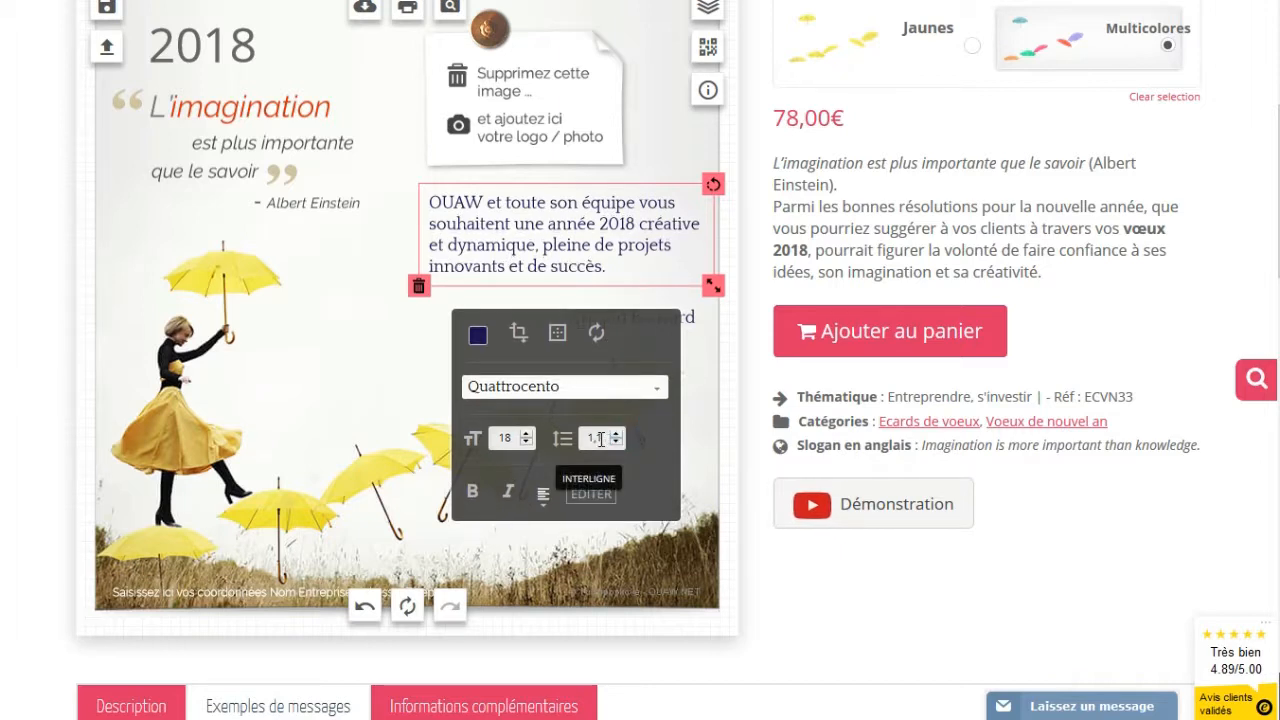
click(619, 436)
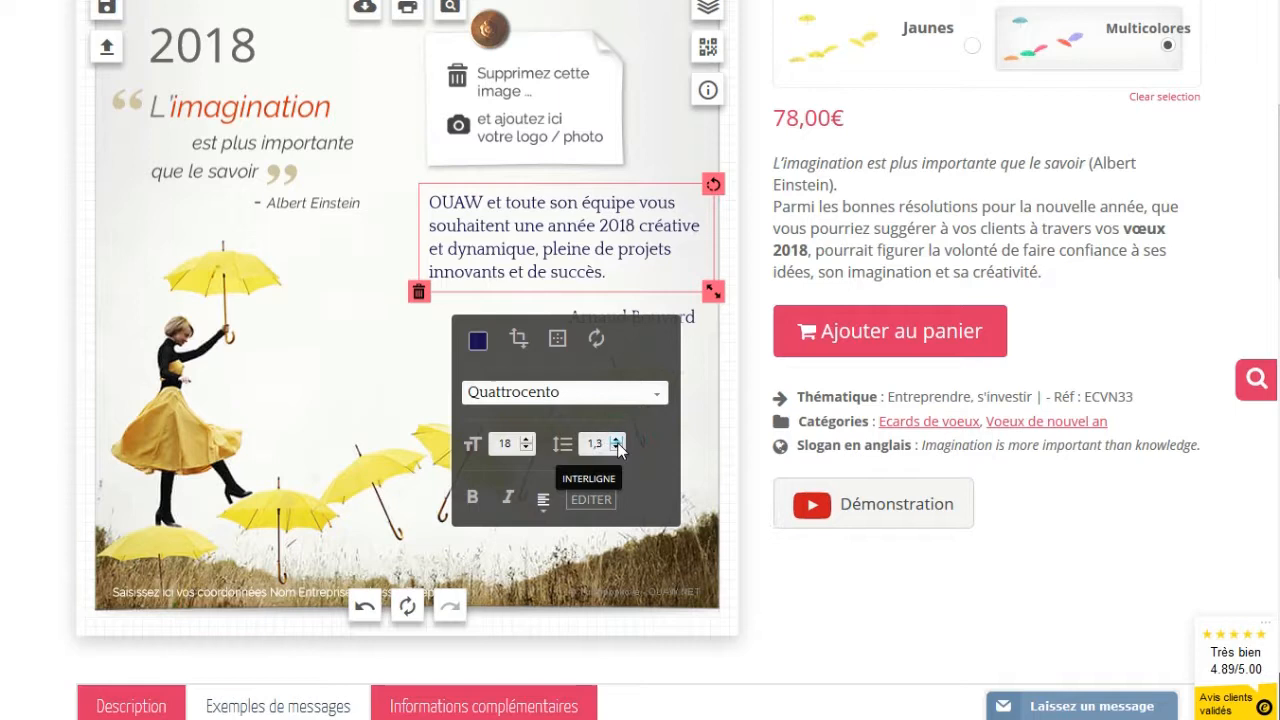
click(618, 441)
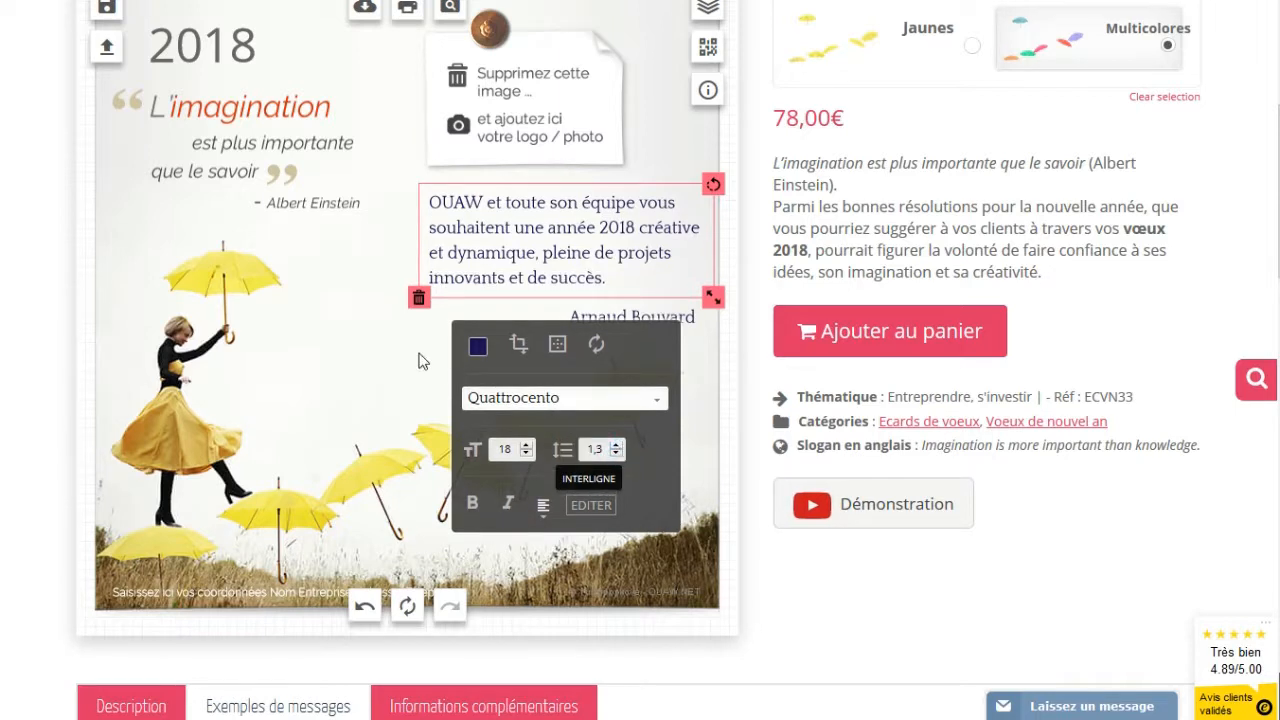
click(389, 337)
Nudge the signature slightly right and down beneath the message
click(600, 317)
drag(600, 317, 607, 320)
click(407, 320)
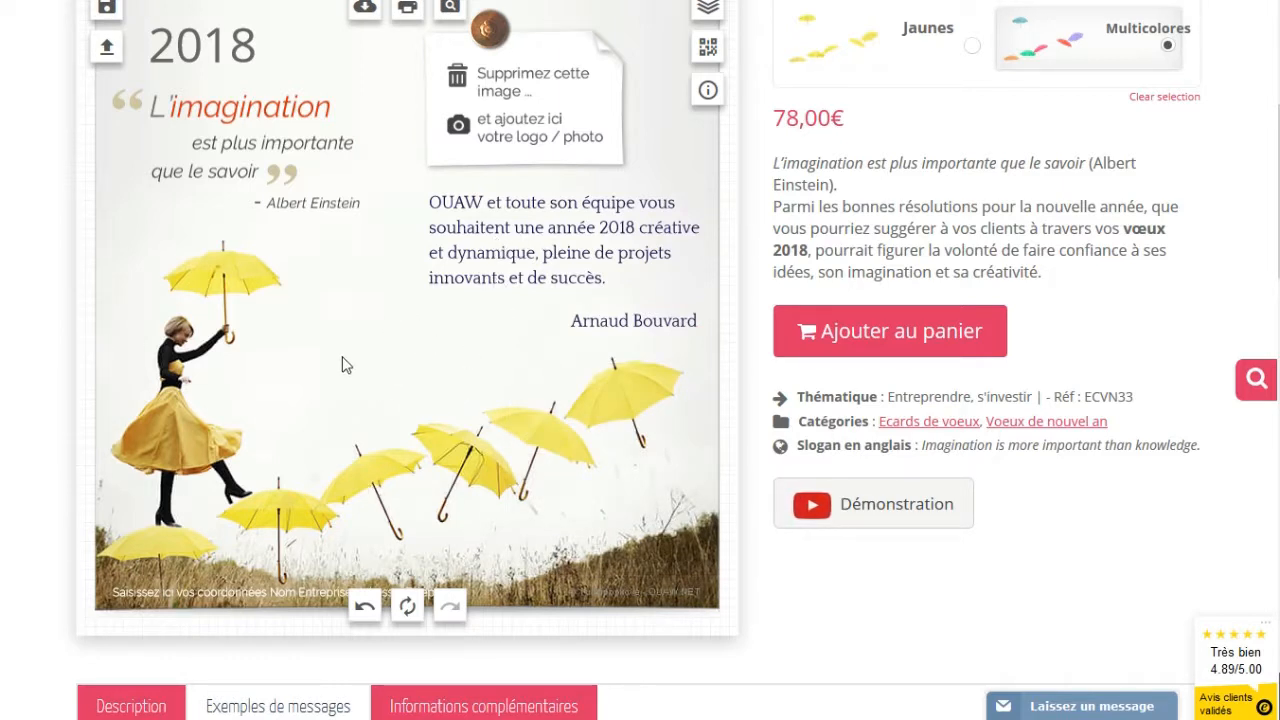
scroll(341, 365, down, 1)
click(184, 482)
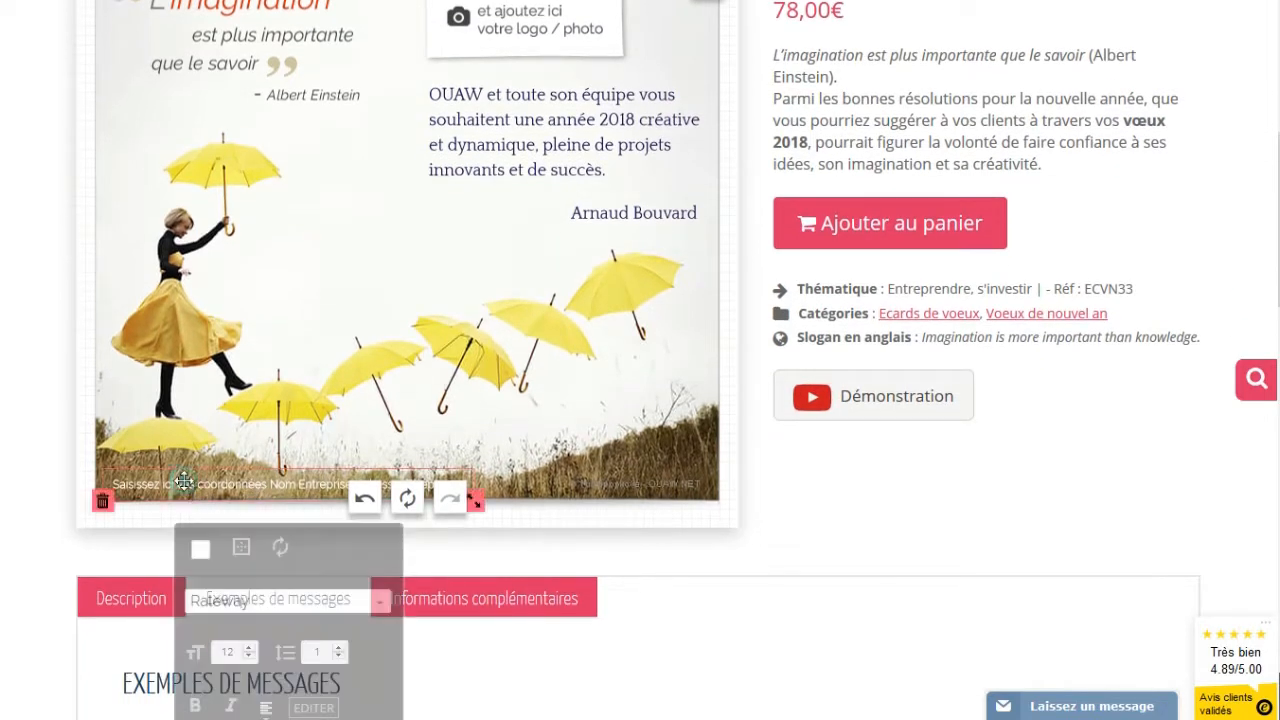
scroll(208, 478, down, 1)
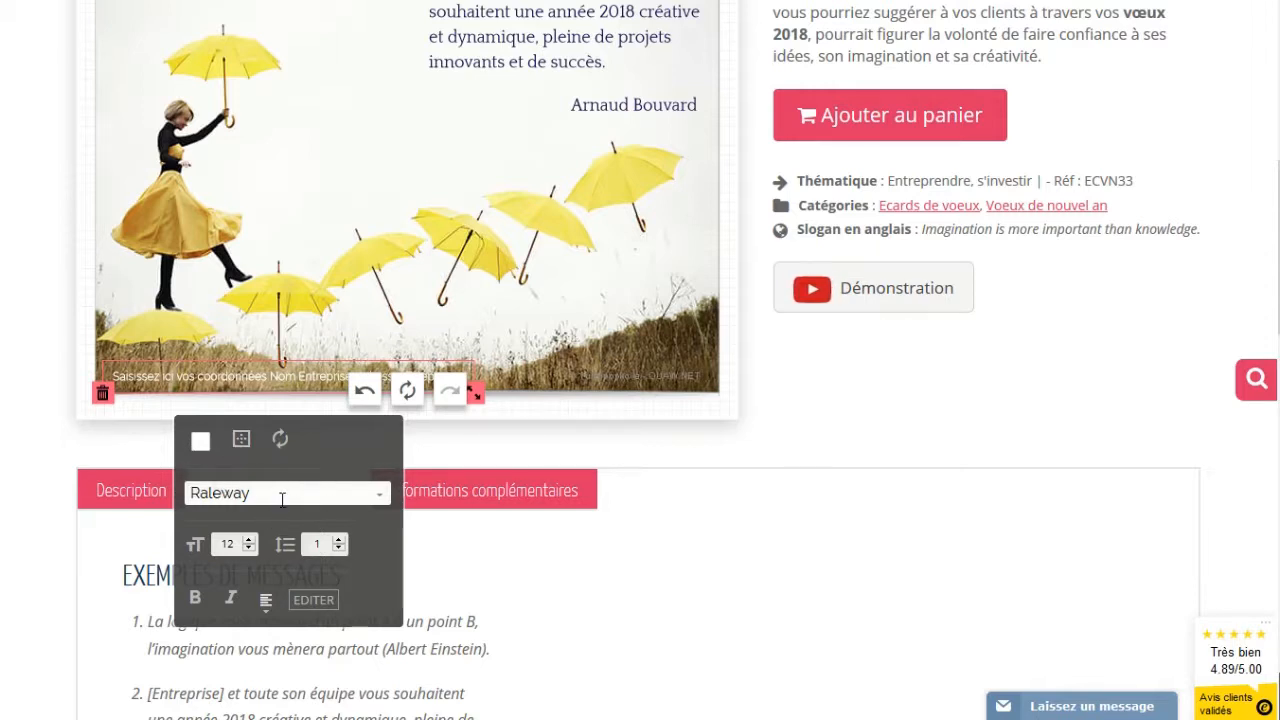
click(314, 604)
scroll(320, 612, down, 1)
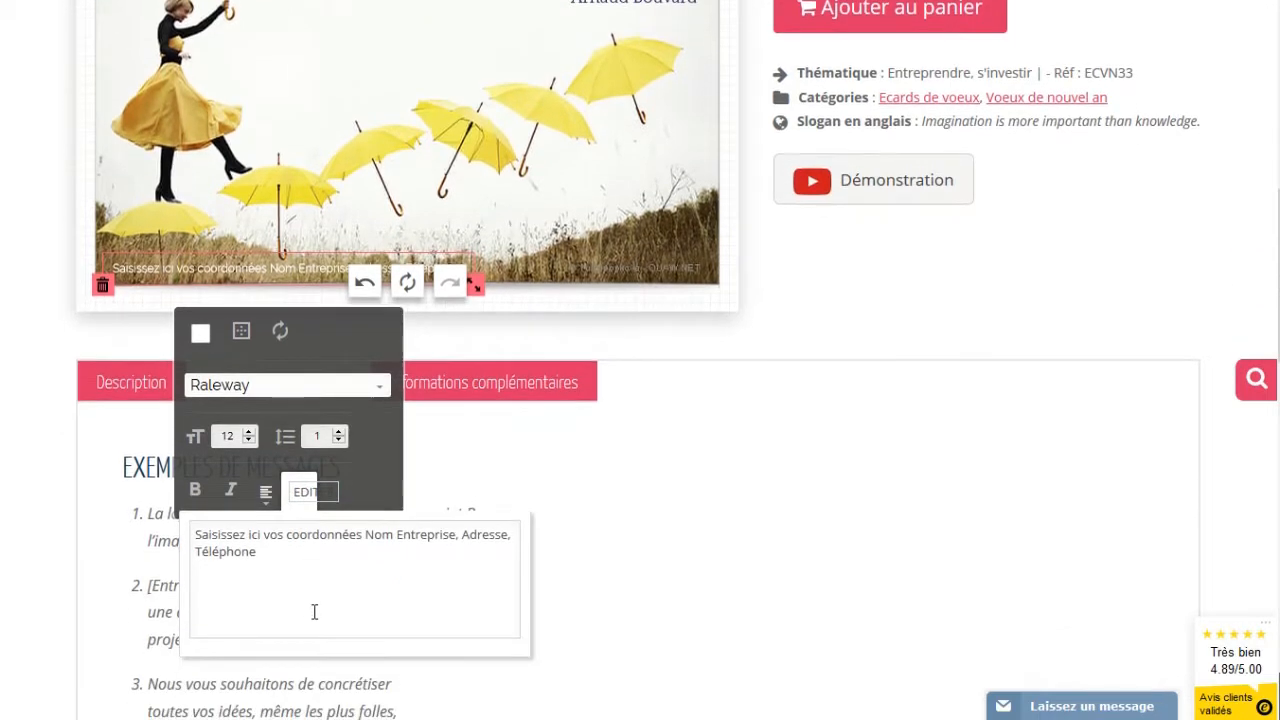
scroll(280, 599, up, 4)
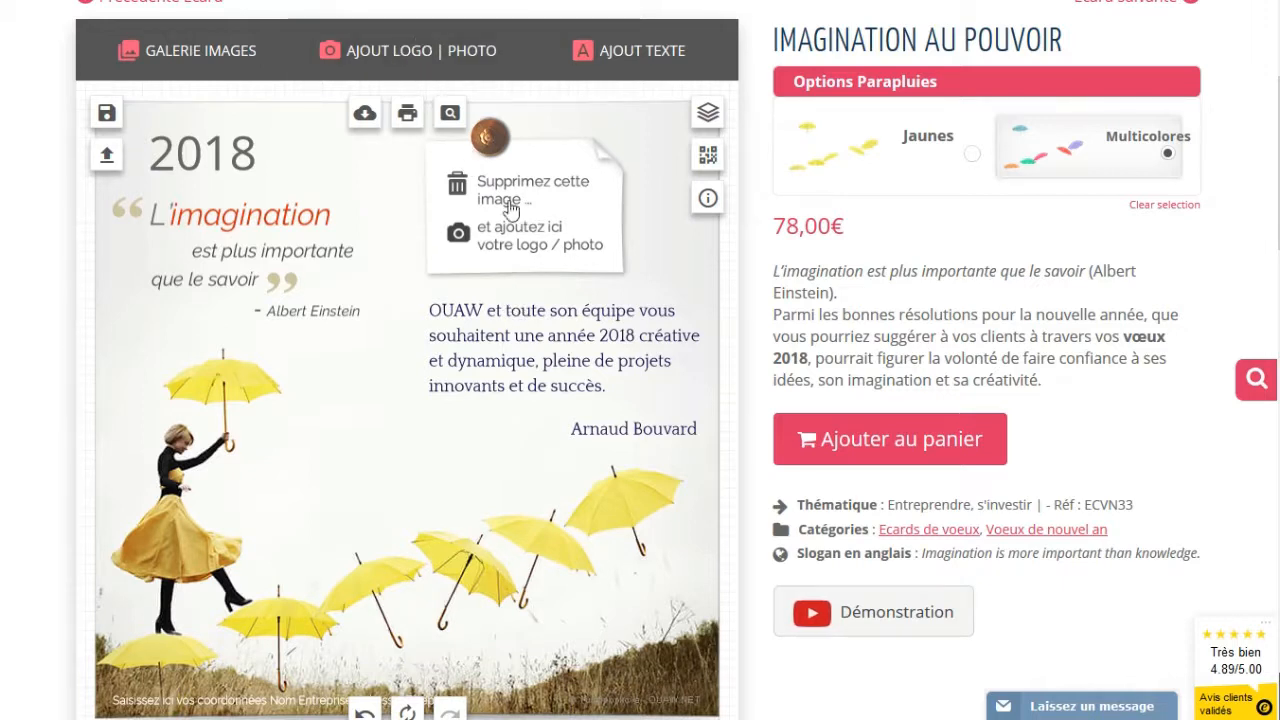
click(175, 56)
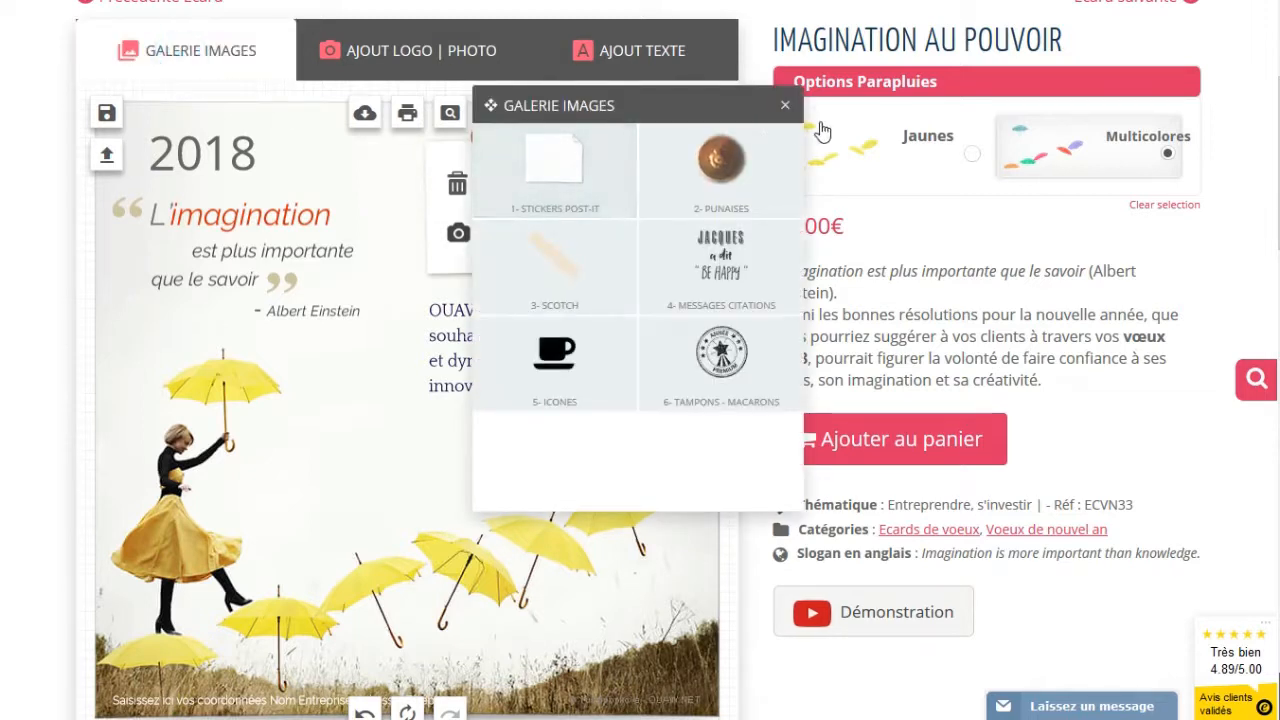
click(785, 105)
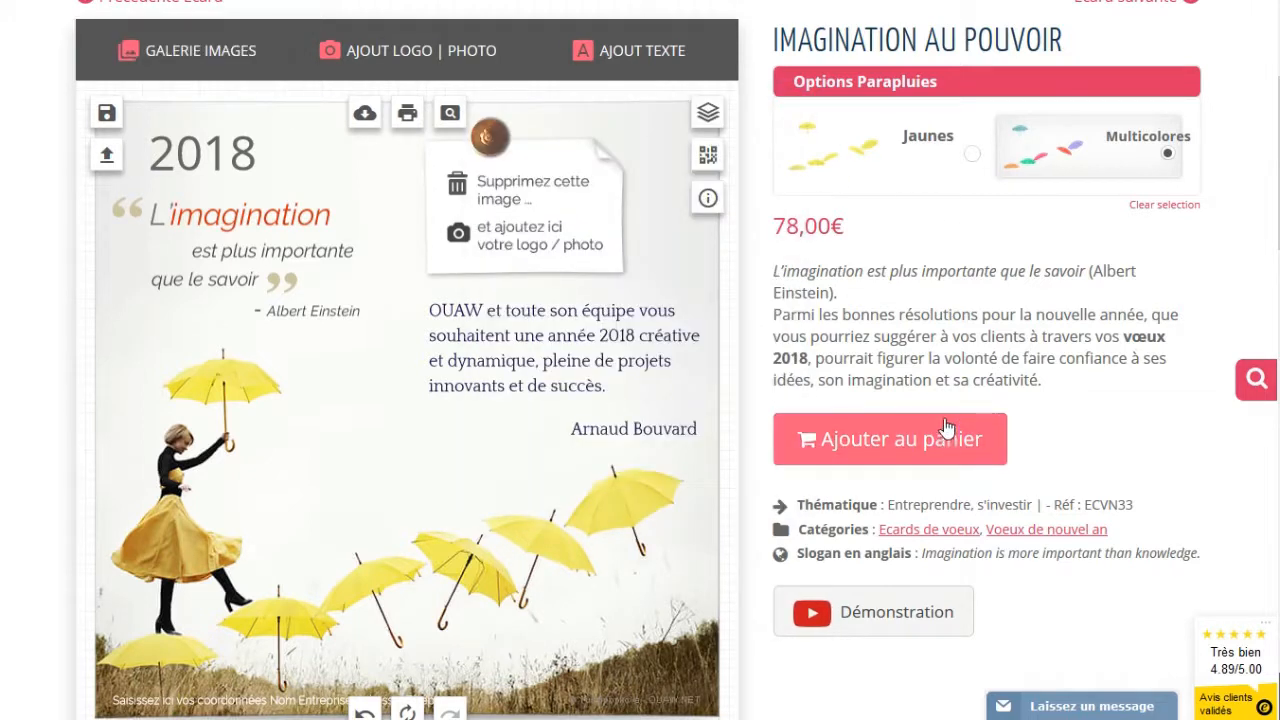